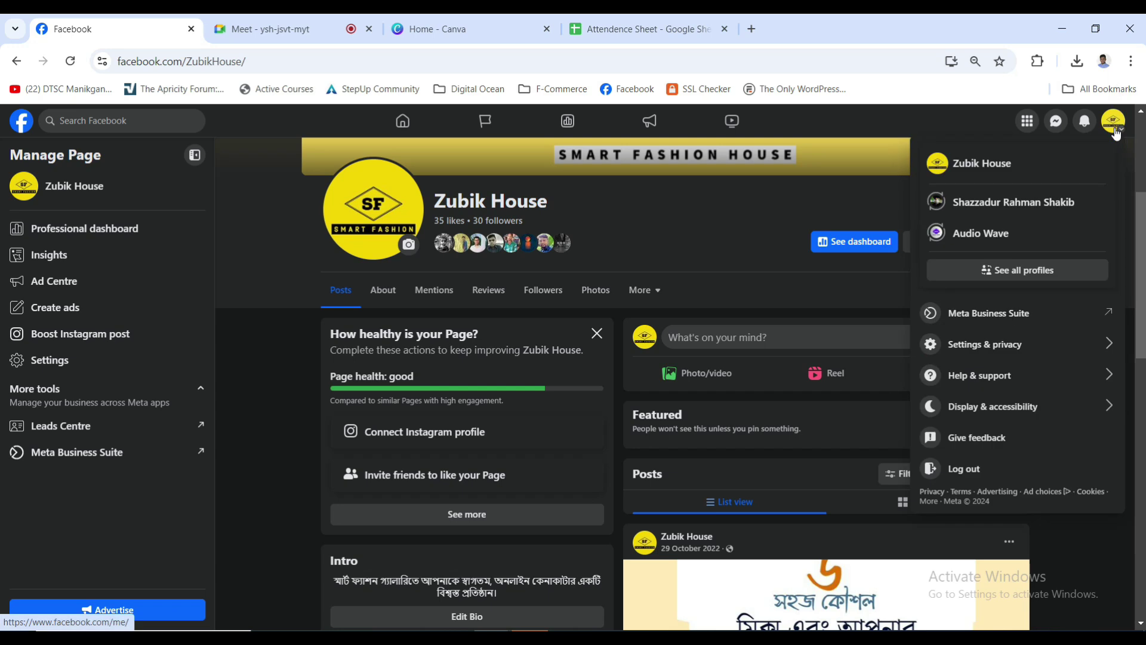
- Switch to the Audio Wave Page profile and open its Page setup settings
left_click(972, 251)
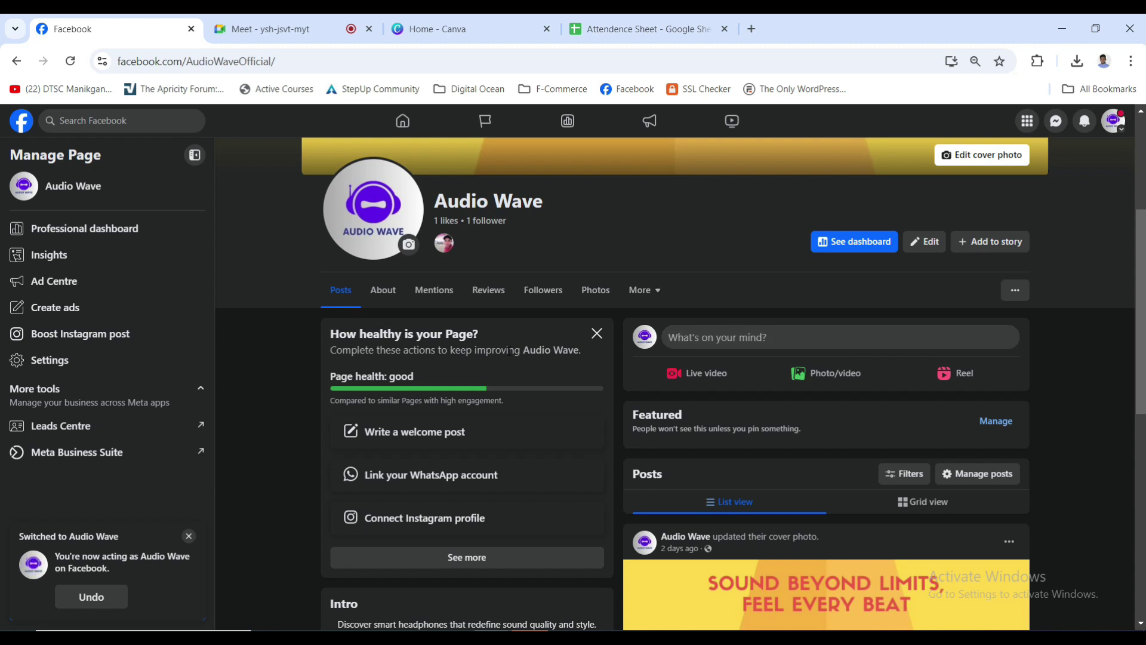
left_click(65, 366)
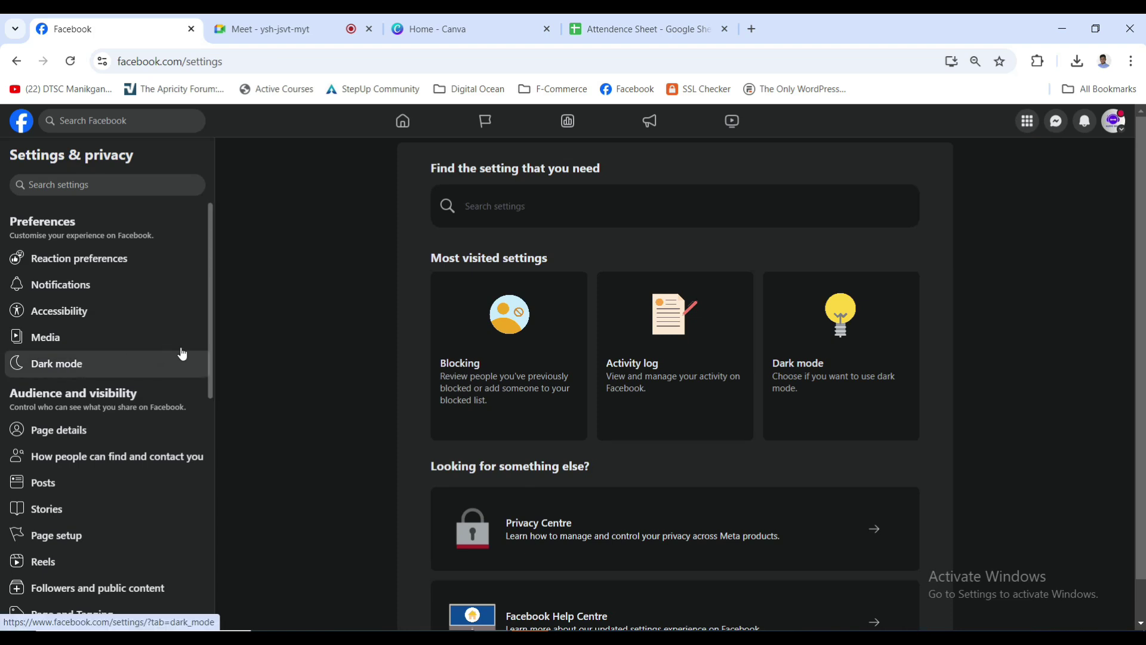
scroll(188, 349, "down", 1)
scroll(190, 346, "down", 1)
left_click(76, 461)
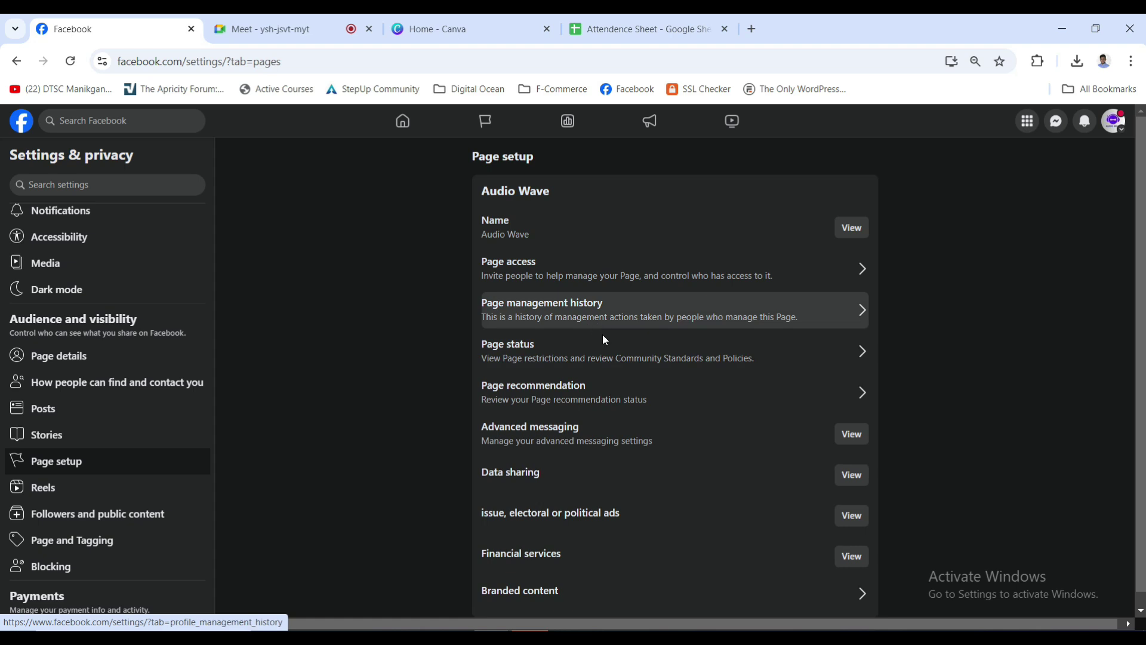
- Examine the Page's recommendation and Page status screens, and look through the remaining settings categories
left_click(600, 396)
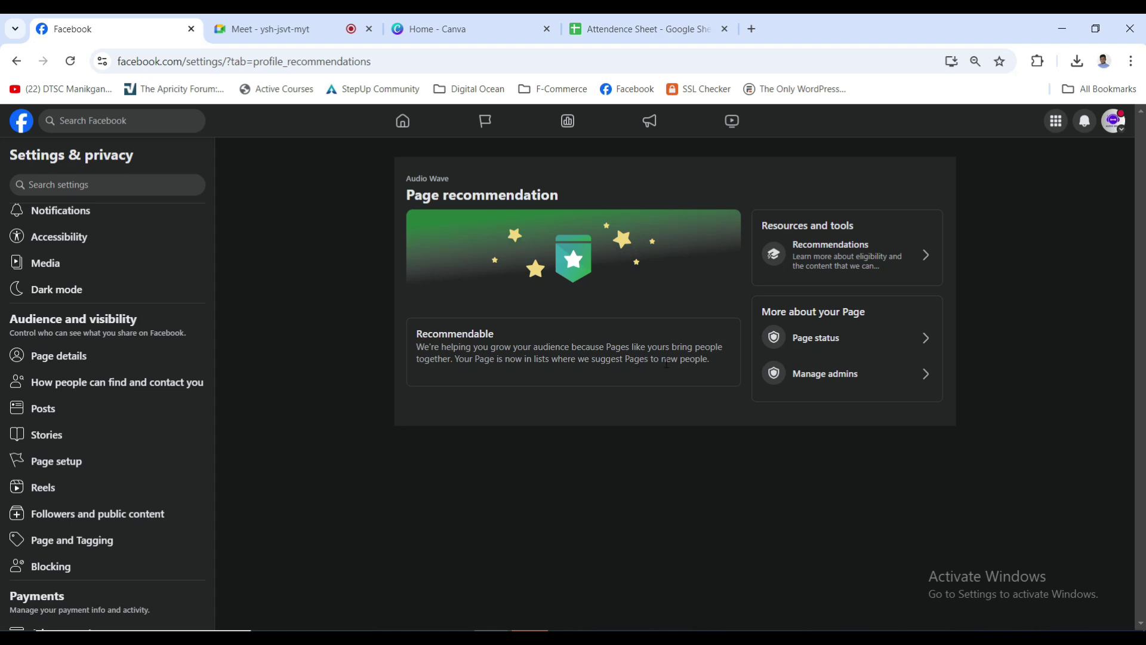
left_click(833, 346)
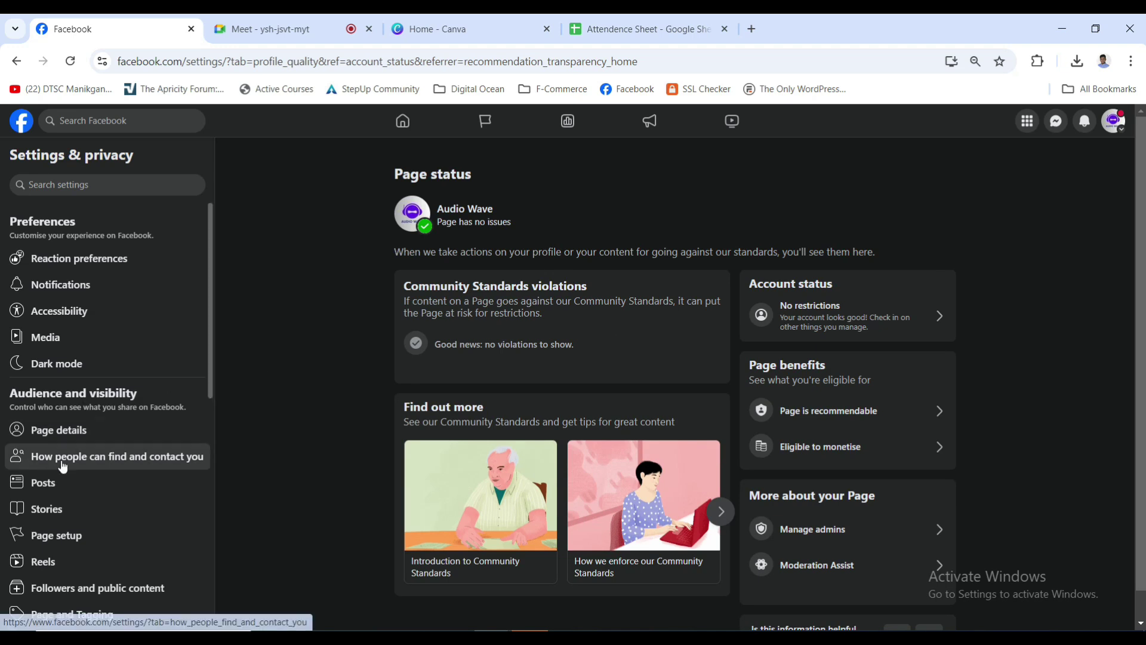
scroll(128, 464, "down", 1)
scroll(137, 465, "down", 3)
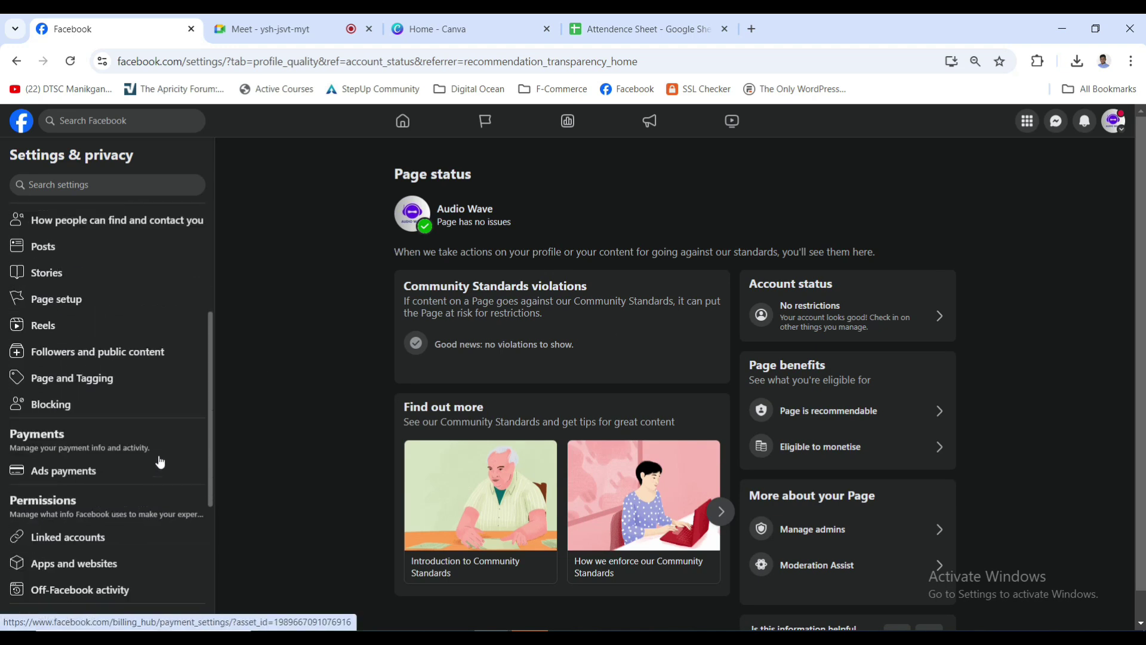
scroll(175, 457, "down", 2)
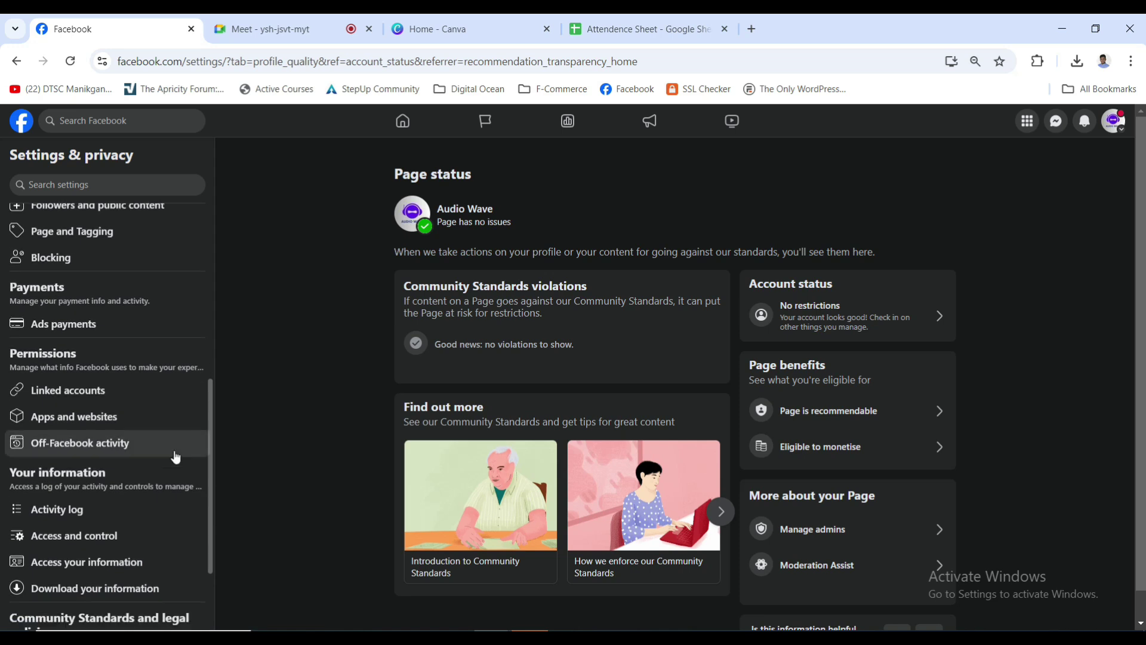
scroll(171, 456, "up", 7)
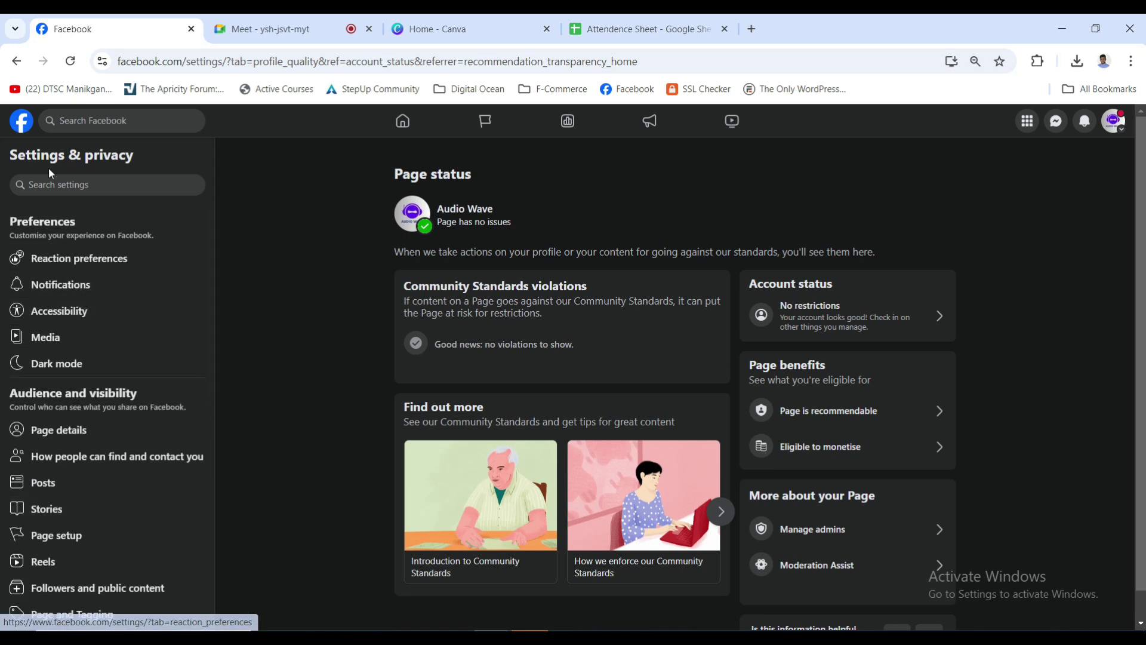
- Return to the Audio Wave Page and open a new post from the Page health suggestion to write a welcome post
left_click(22, 127)
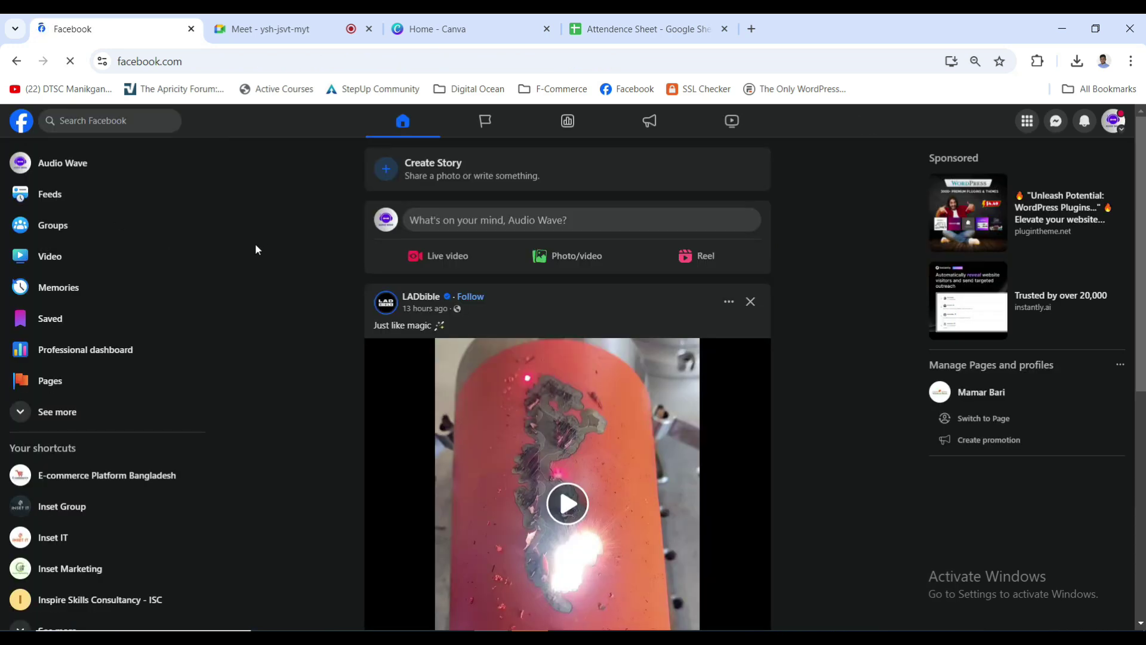
left_click(79, 164)
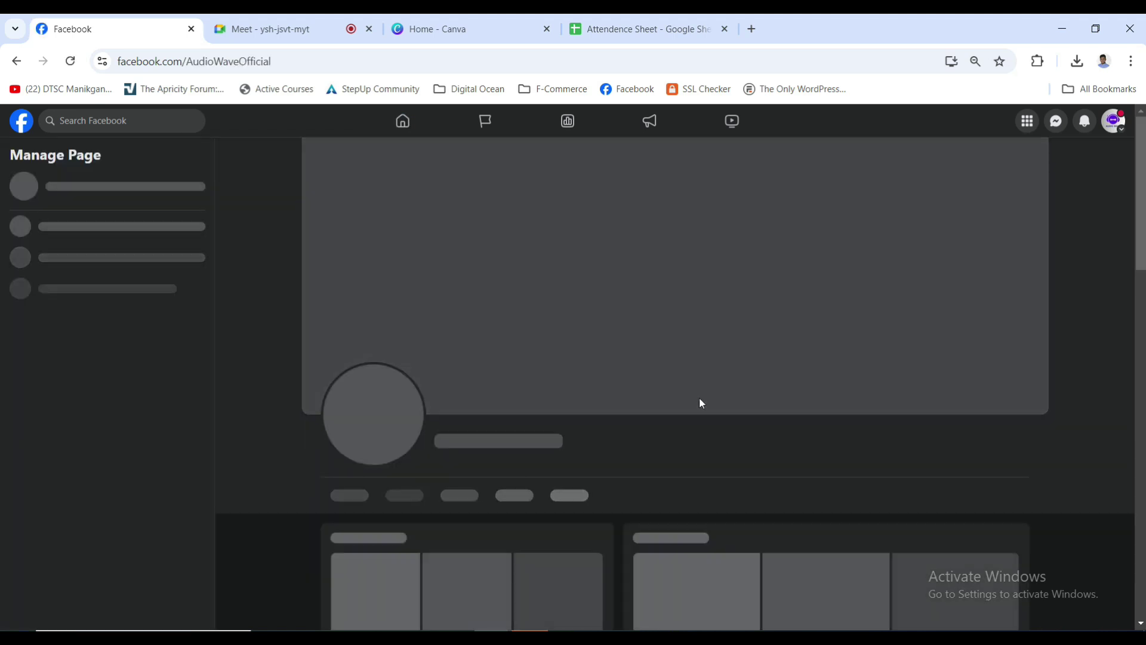
scroll(736, 458, "down", 4)
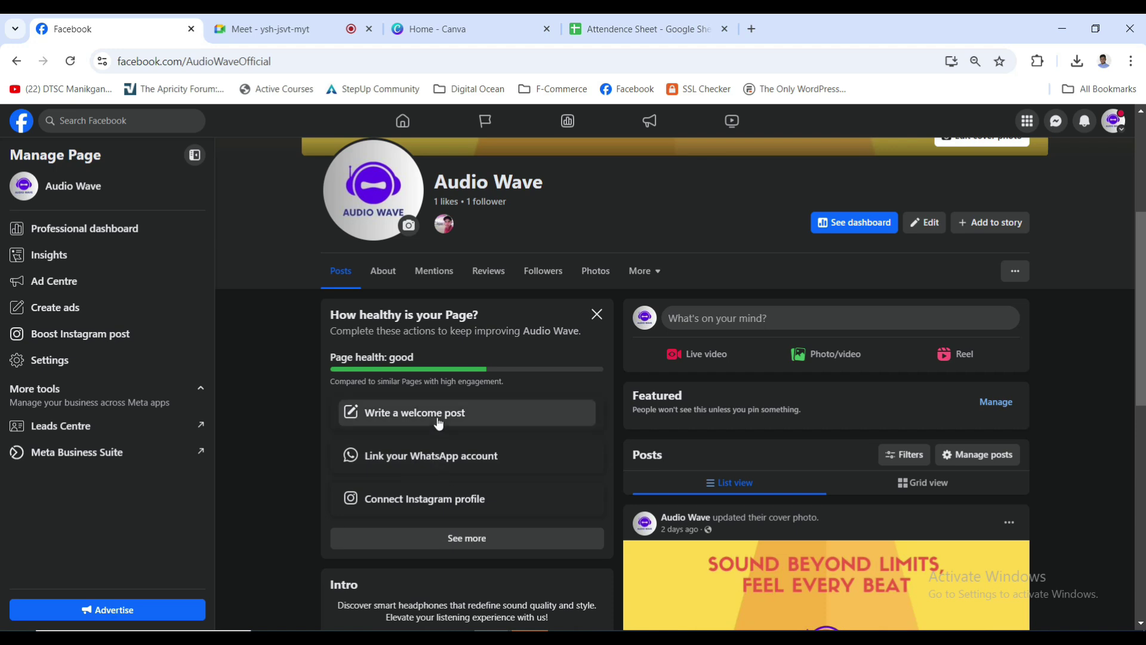
left_click(413, 413)
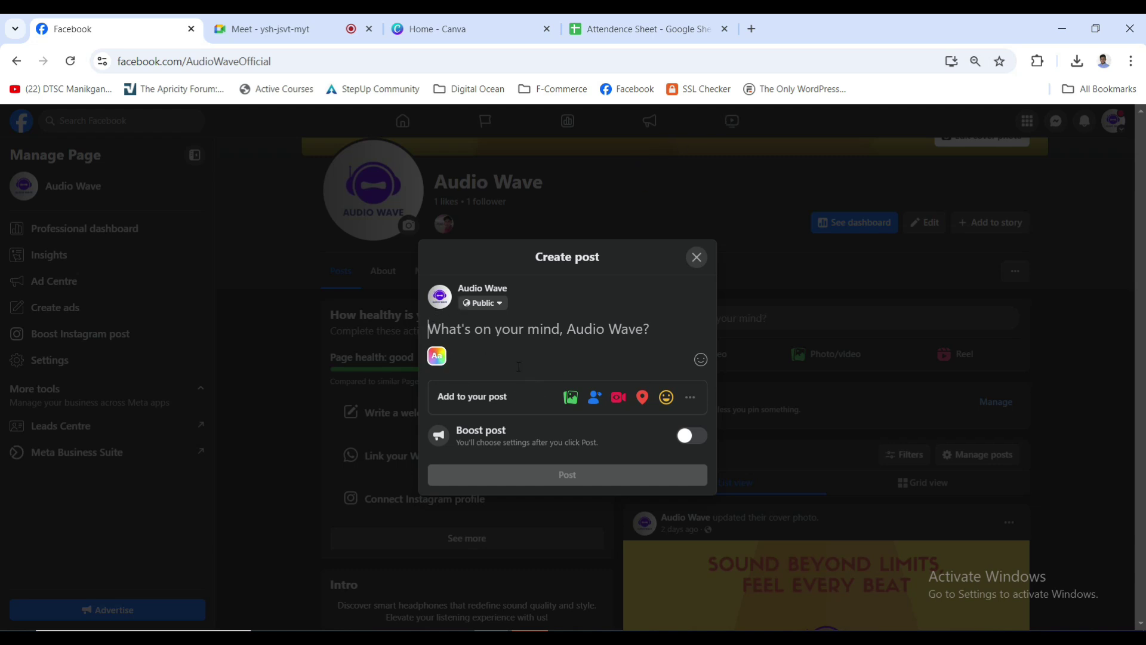
- Switch to the Canva home page that is already open in the browser
left_click(457, 27)
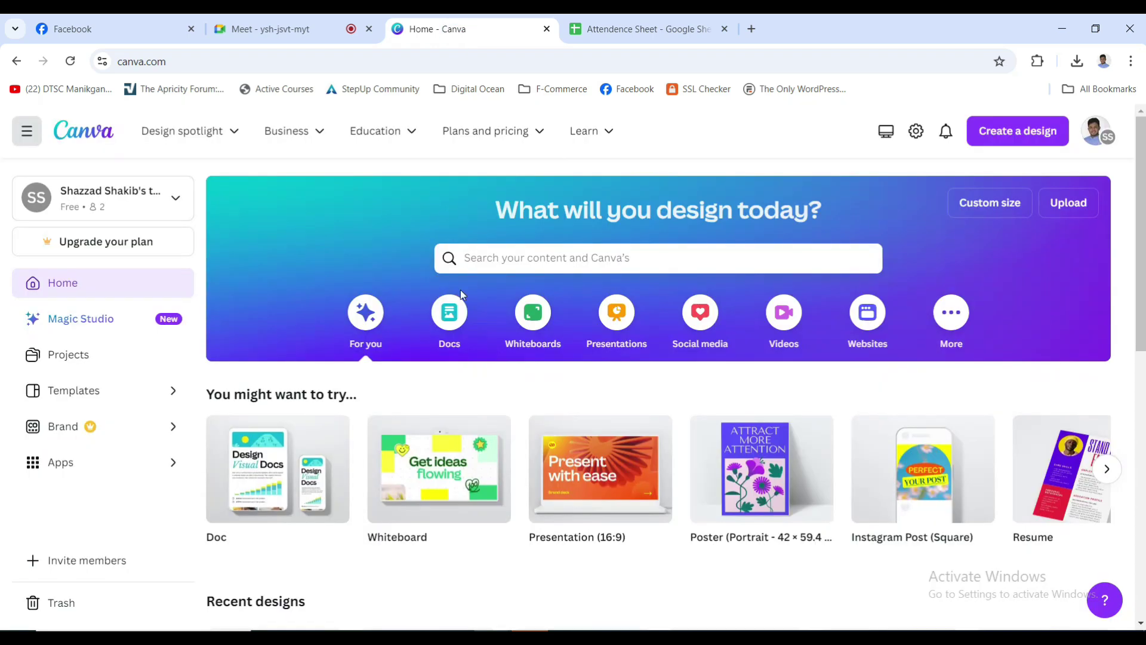
left_click(1022, 134)
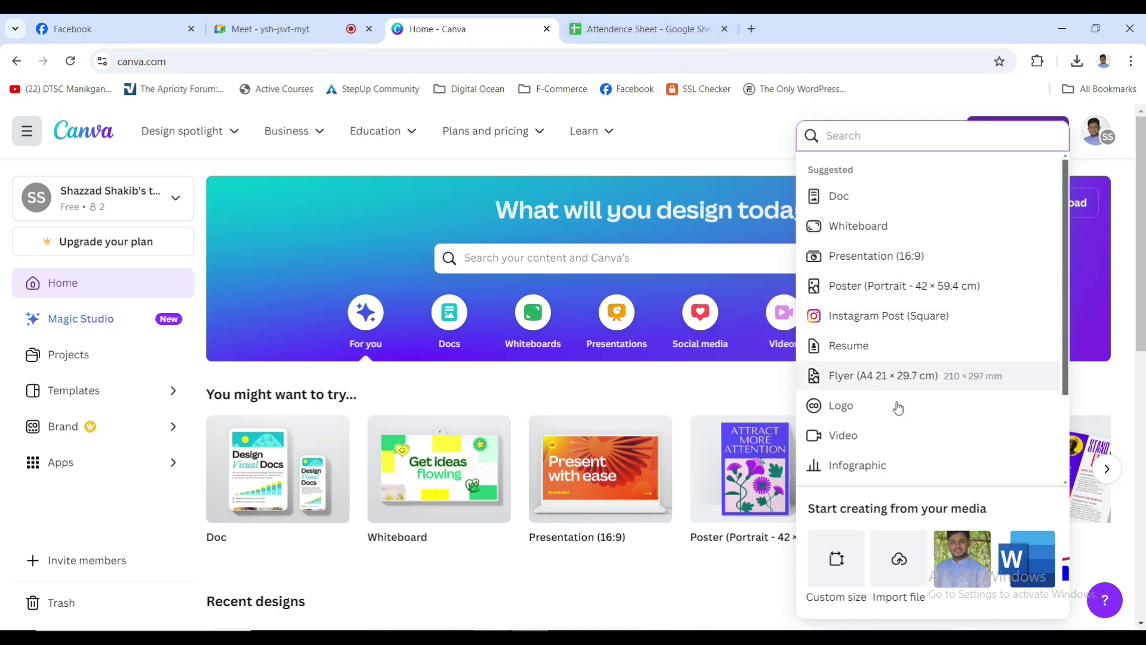
left_click(888, 469)
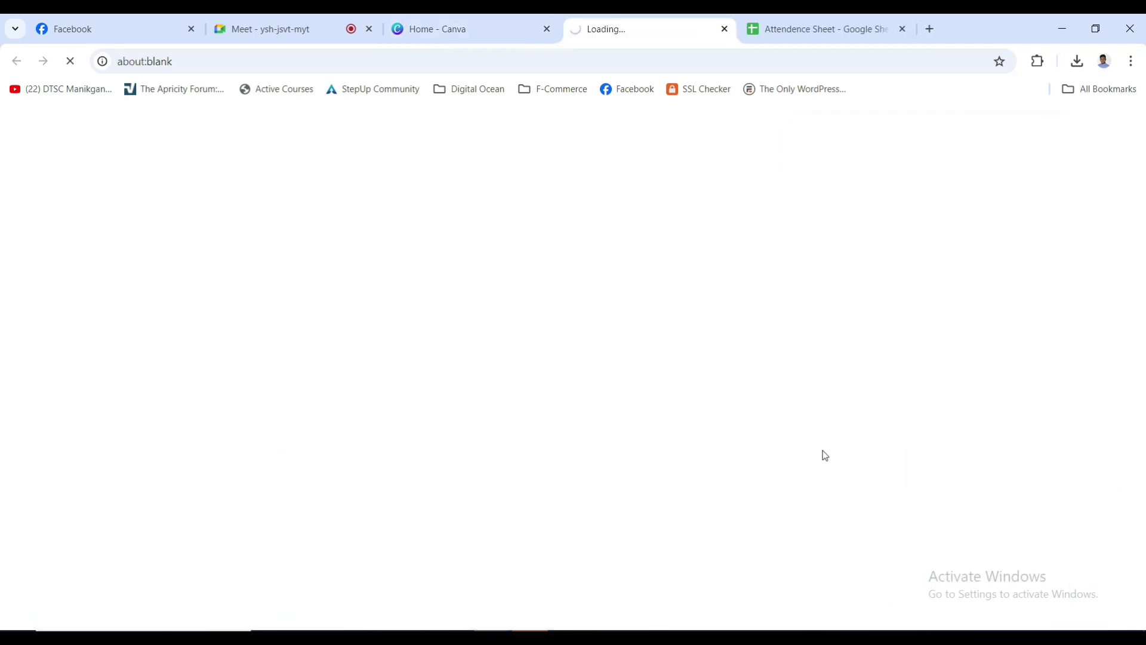
left_click(524, 39)
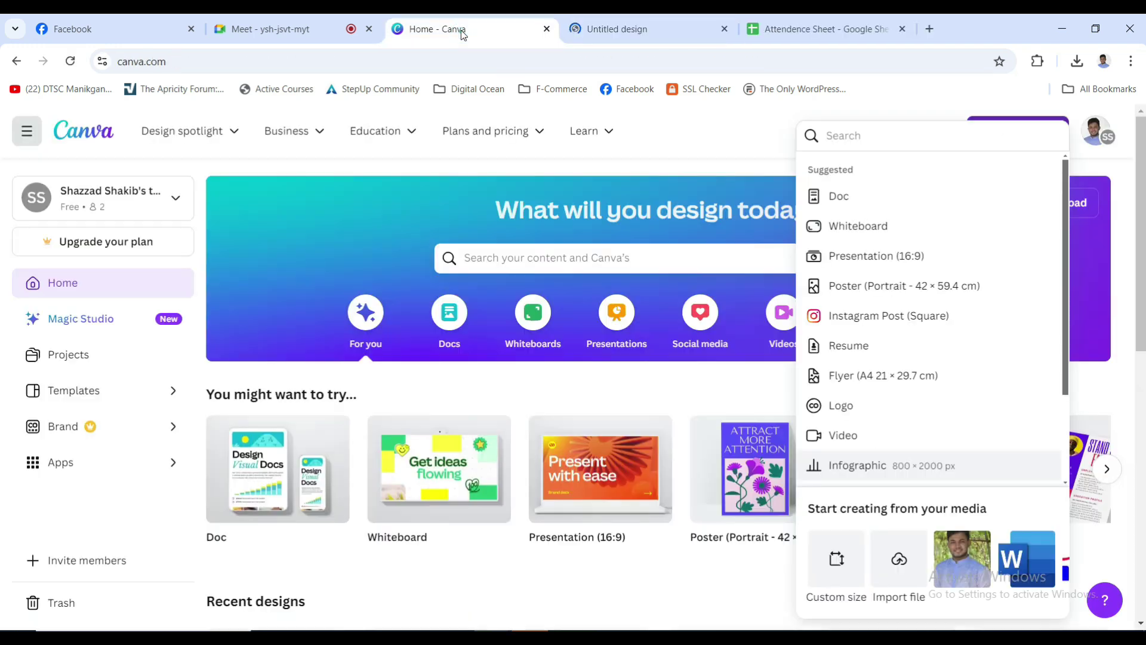
left_click(725, 30)
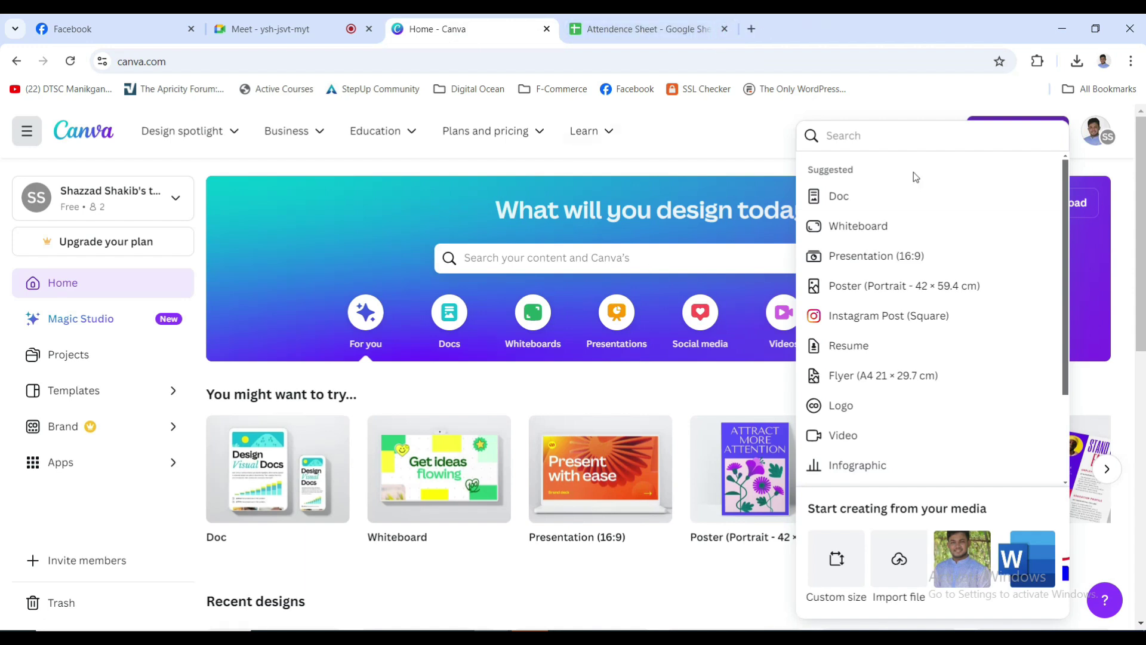
left_click(701, 146)
- Create a new blank Infographic design from the suggested design types
left_click(991, 136)
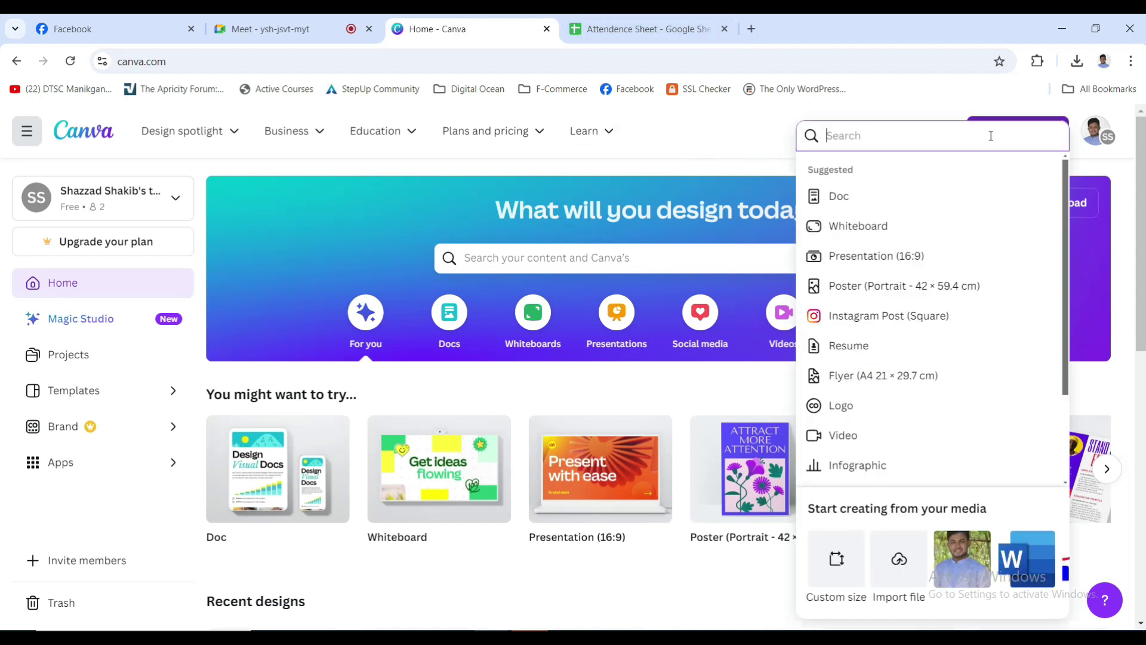
scroll(961, 382, "down", 2)
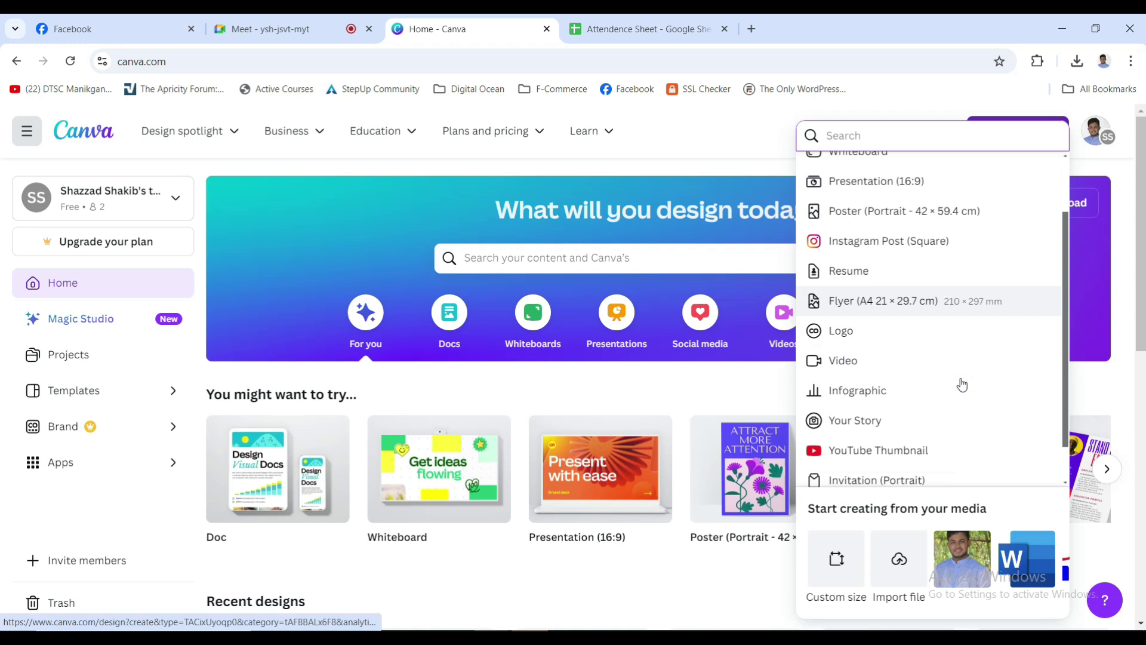
left_click(849, 394)
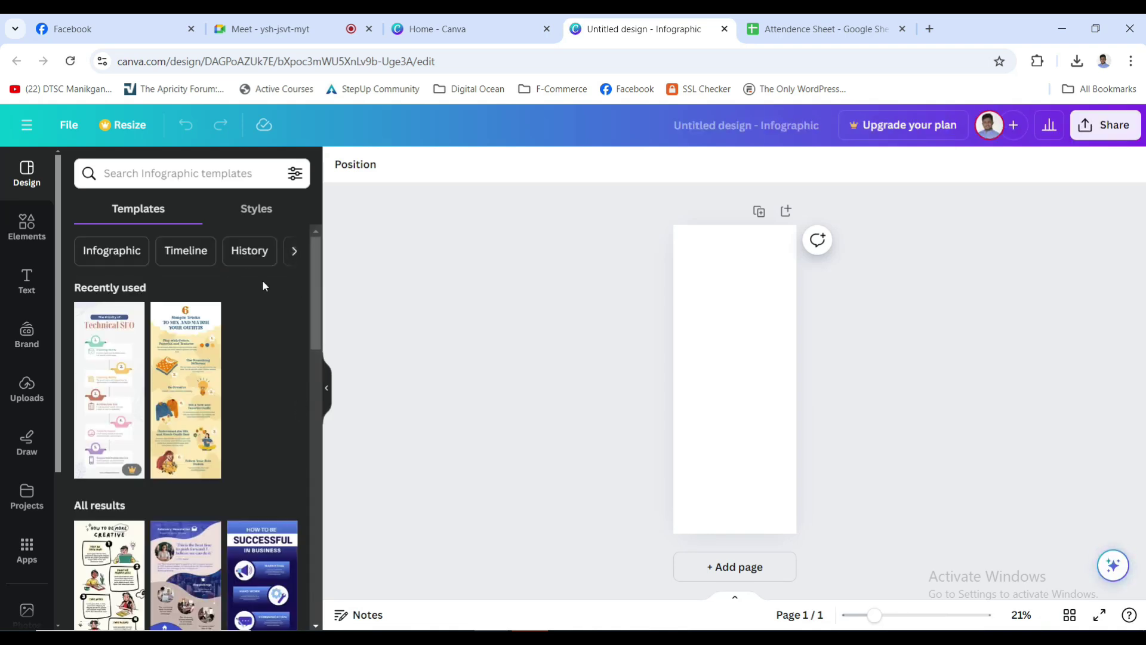
- Search the infographic templates for "bluetooth headphones" using the suggested search term
left_click(130, 171)
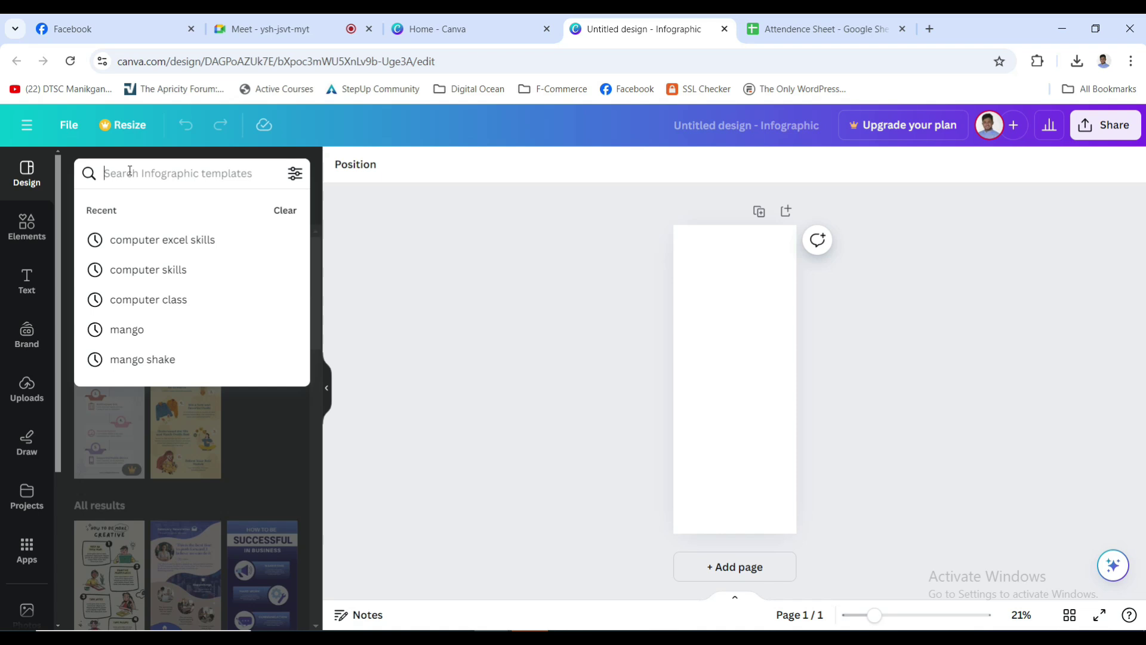
type("head")
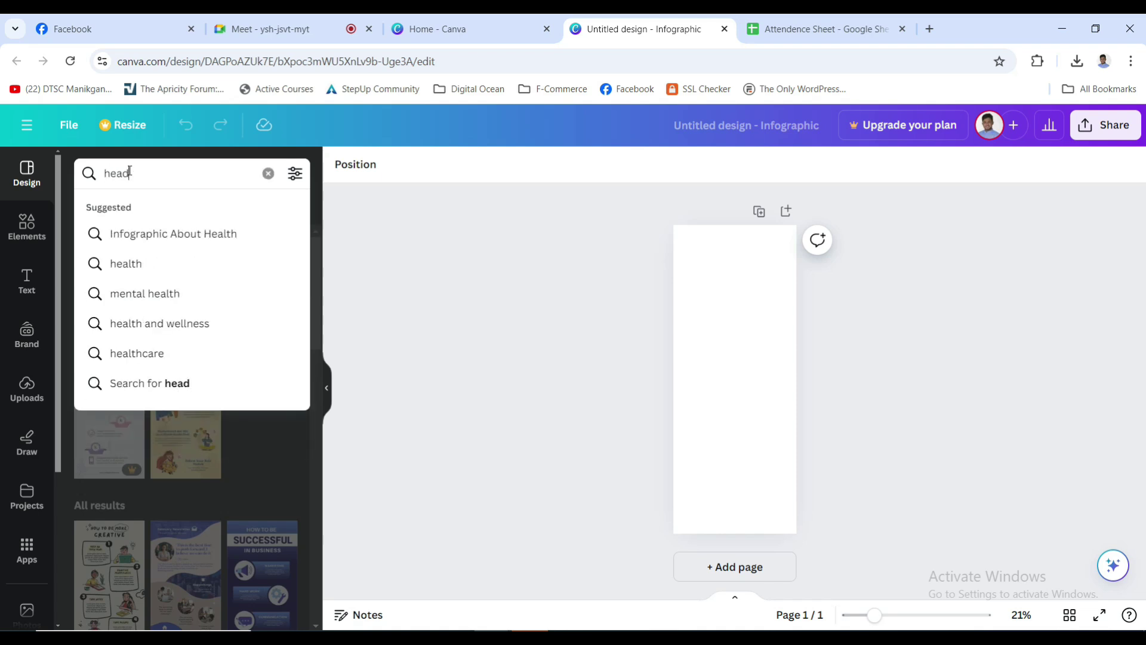
type("phonbe")
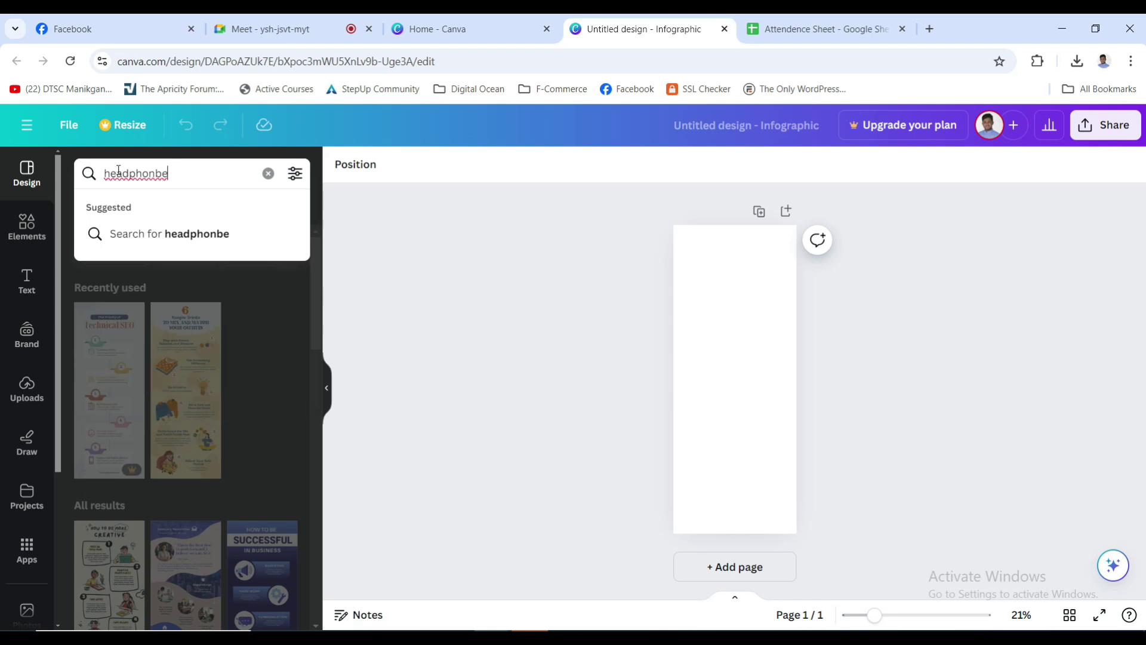
key("BackSpace")
key("BackSpace")
key("BackSpace")
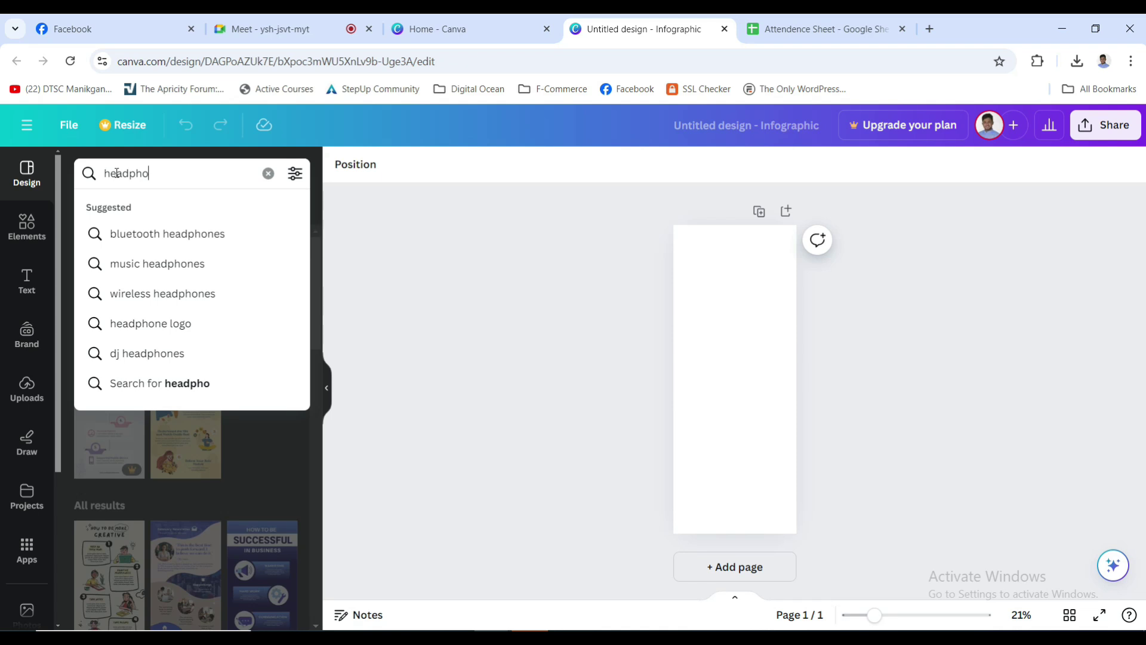
left_click(153, 233)
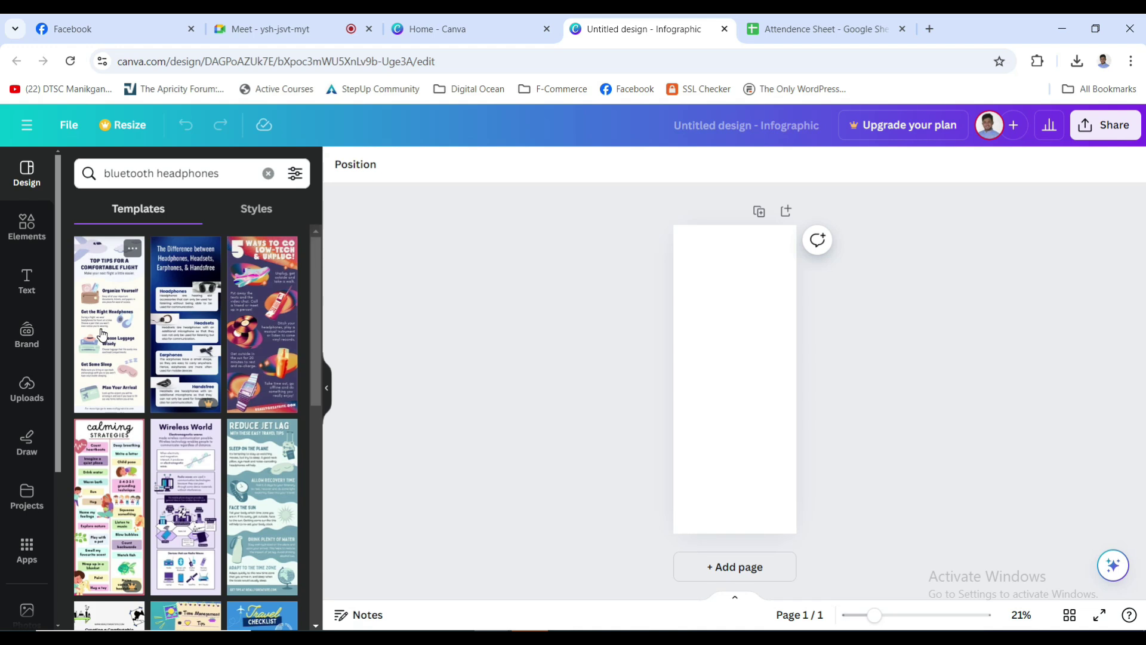
- Browse the template results and apply the Pastel Flight Travel Tips Infographic to the blank page
scroll(200, 397, "down", 3)
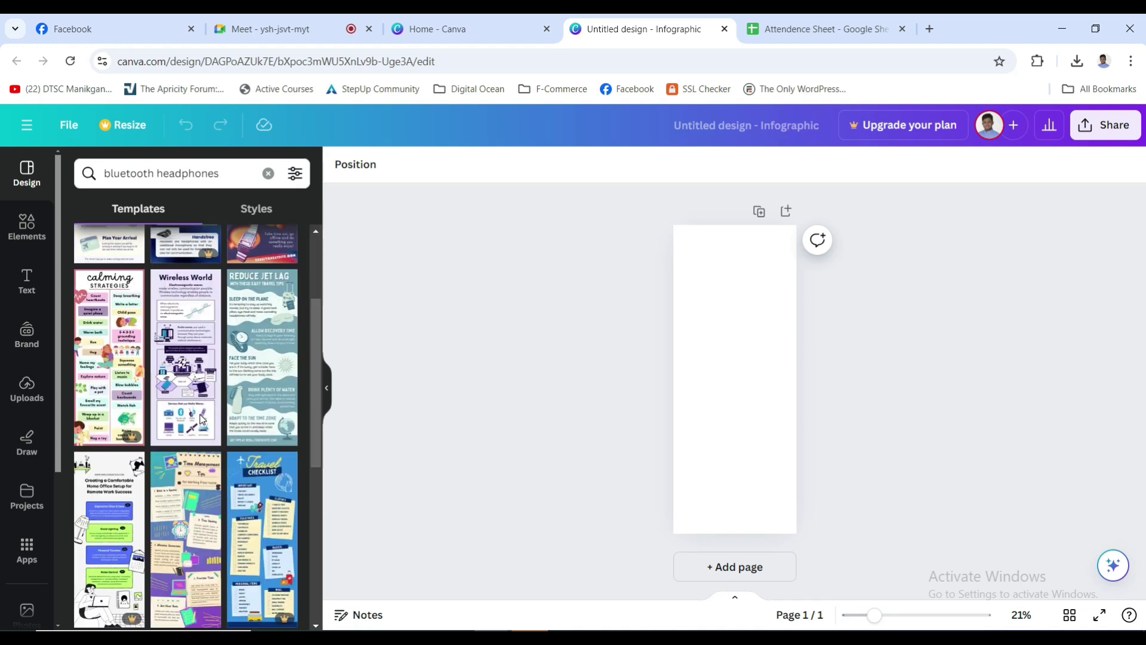
scroll(214, 422, "down", 7)
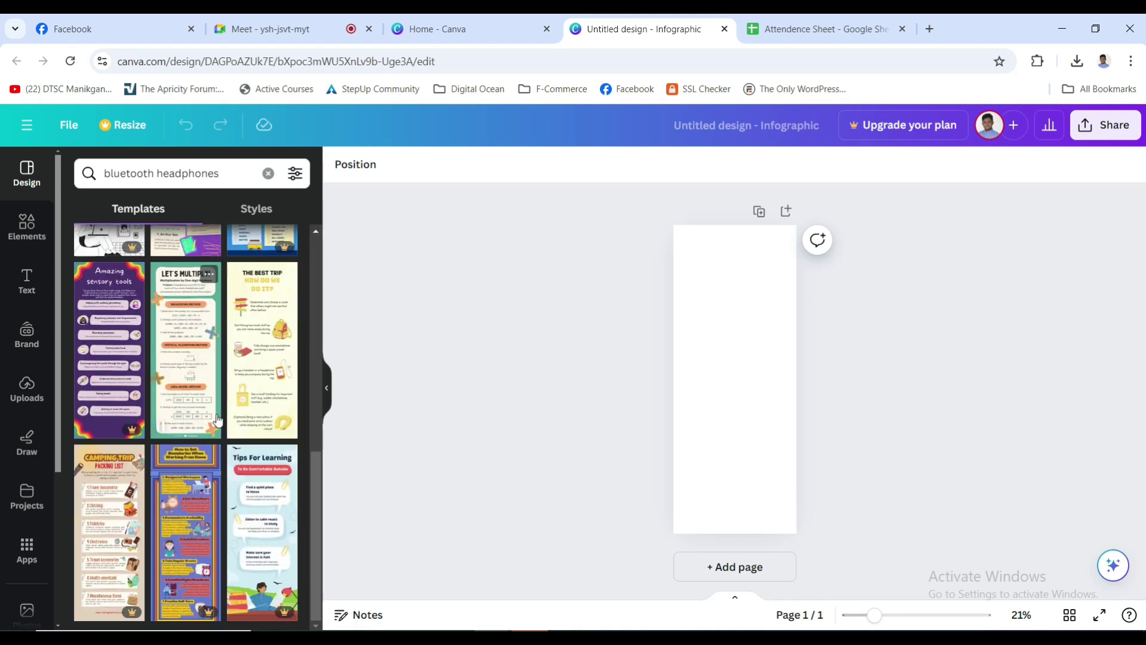
scroll(115, 293, "up", 5)
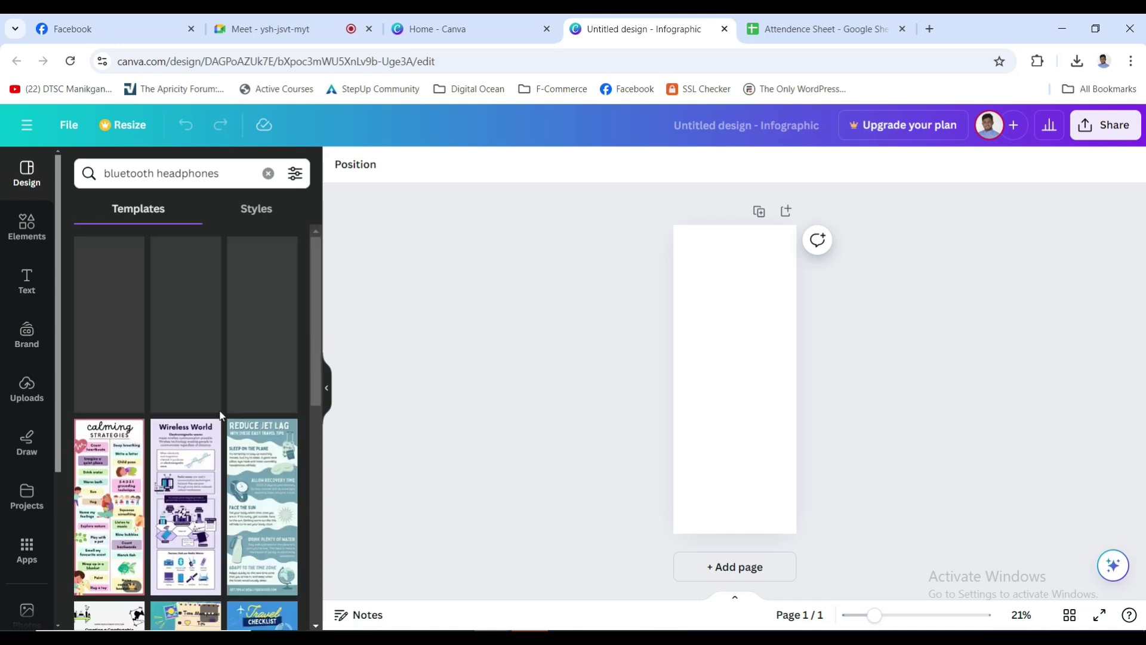
left_click(110, 292)
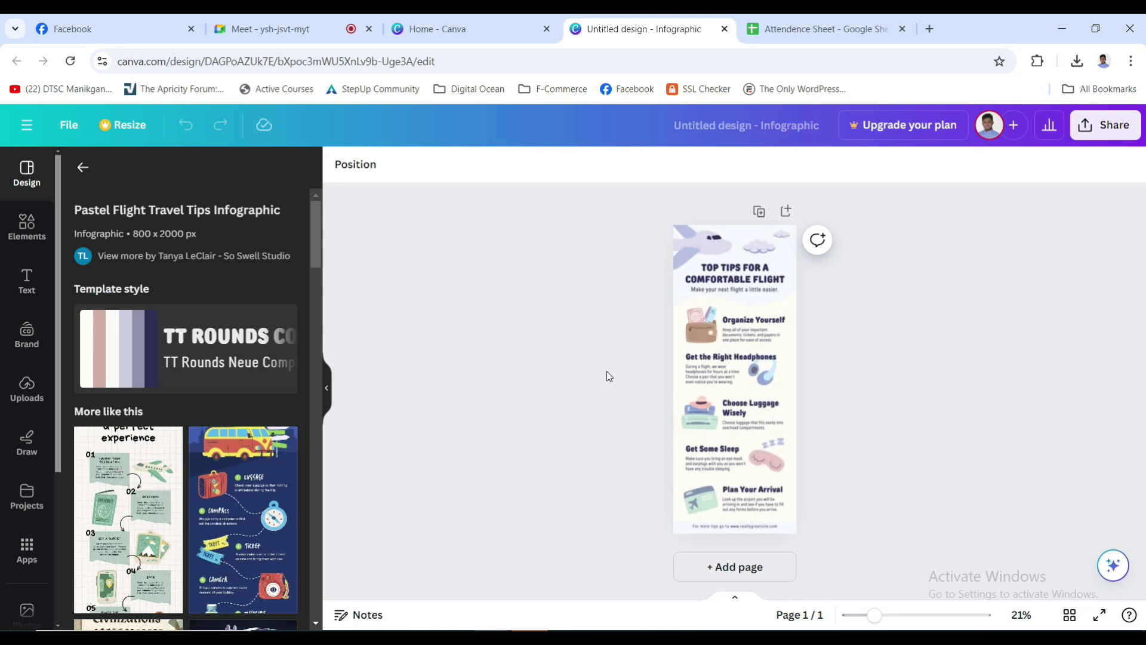
left_click(597, 357)
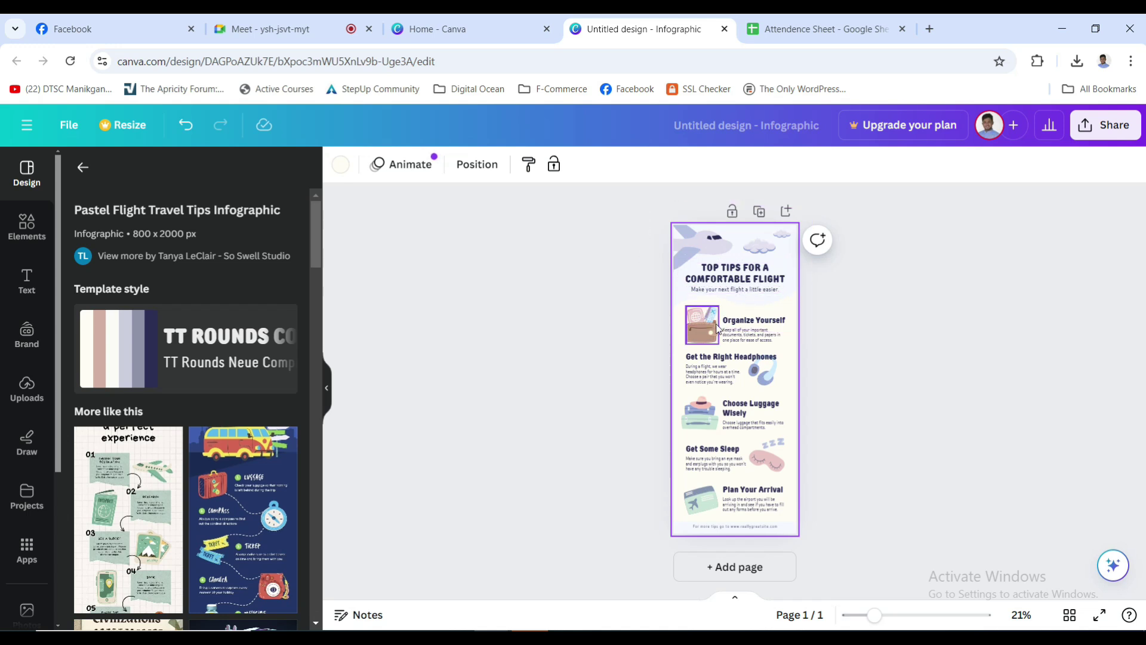
- Select the heading text "TOP TIPS FOR A COMFORTABLE FLIGHT" on the infographic for editing
scroll(239, 421, "down", 1)
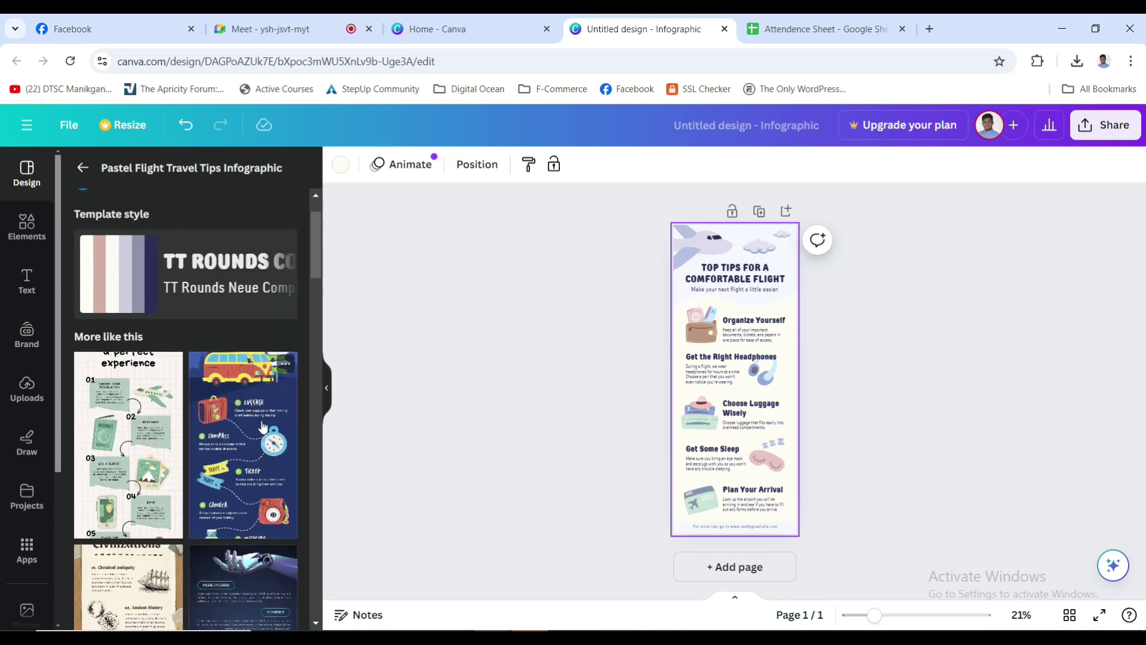
scroll(262, 427, "up", 1)
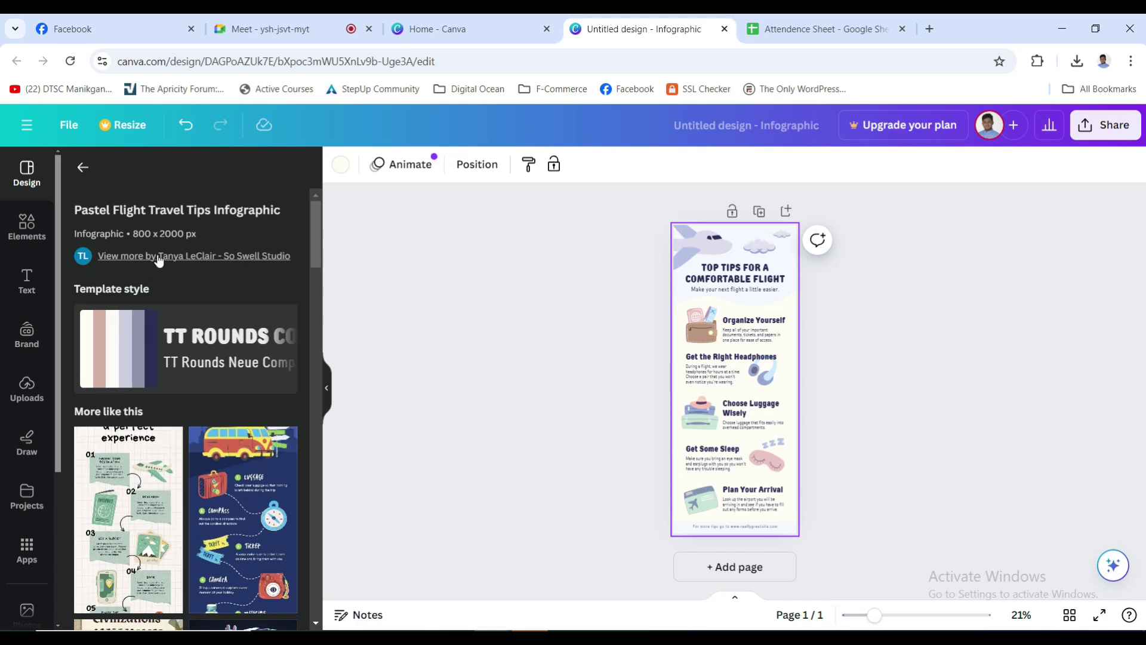
left_click(755, 273)
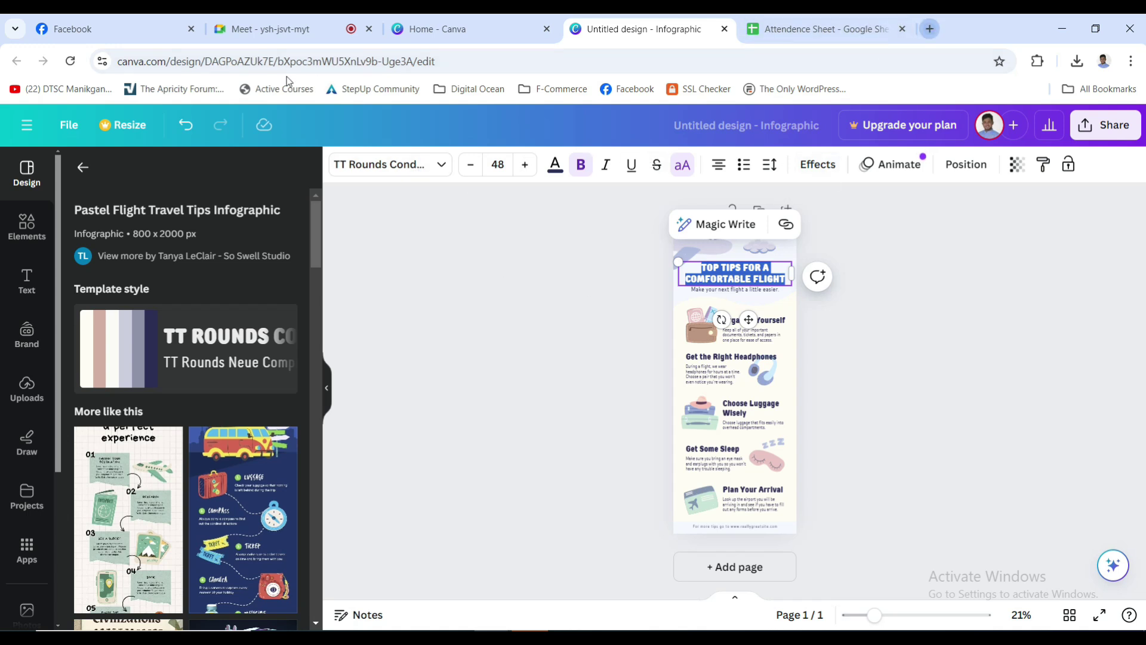
- Open a new browser tab ready for a web search
left_click(930, 30)
left_click(239, 61)
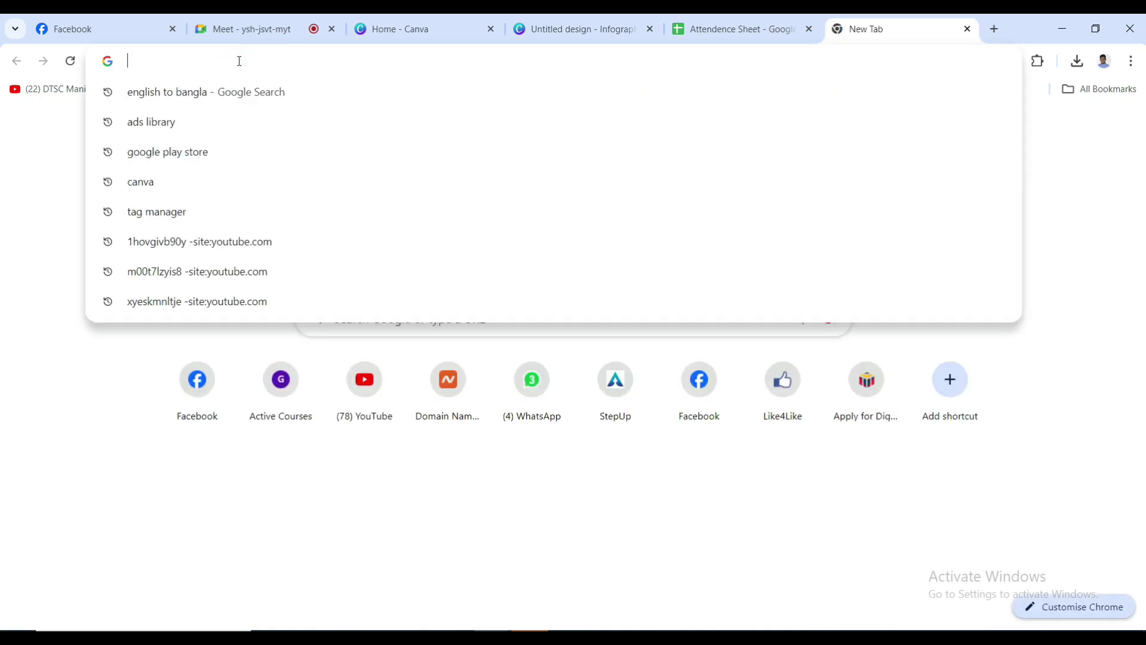
type("bl")
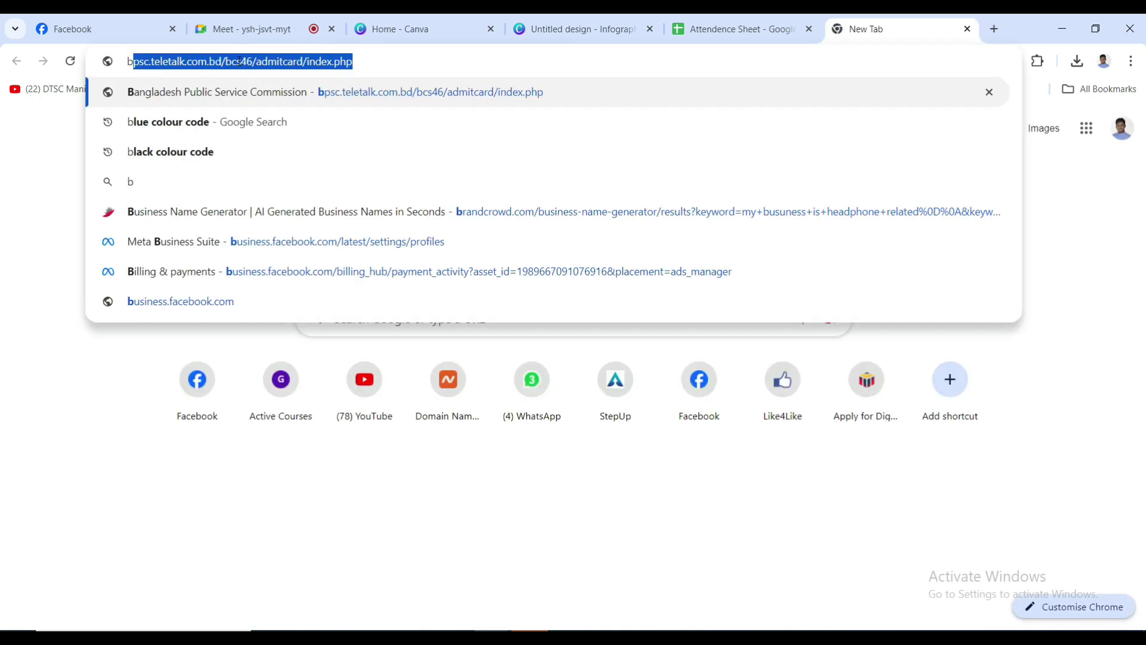
key("BackSpace")
key("BackSpace")
key("BackSpace")
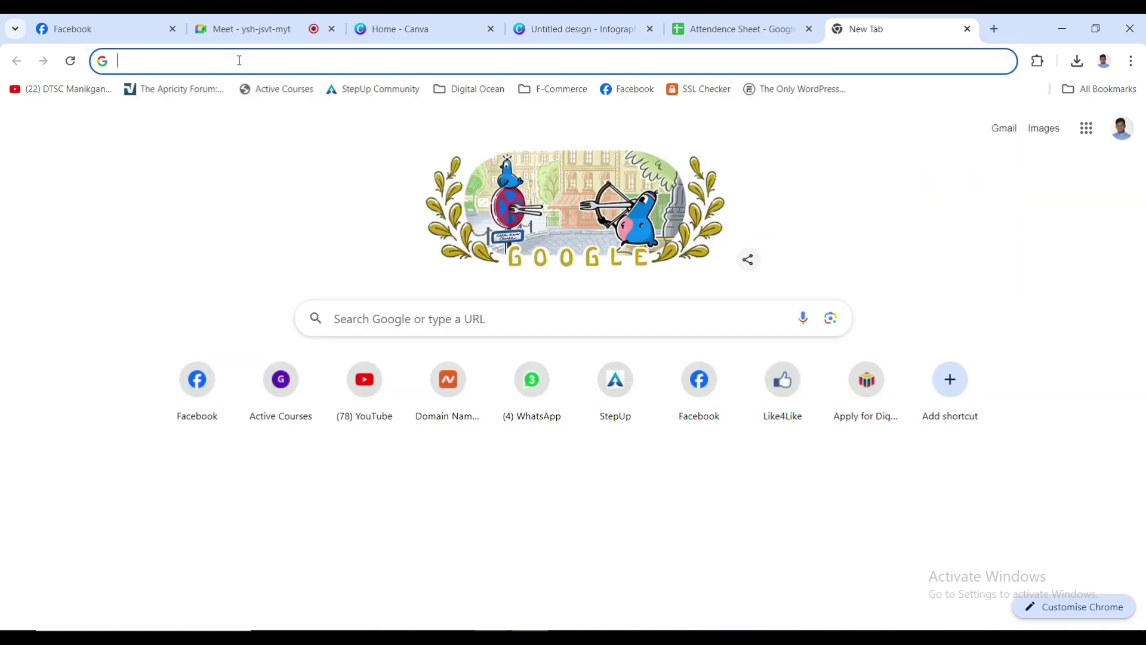
- Restore the Avro Keyboard top bar and switch its typing mode to Bangla
left_click(932, 637)
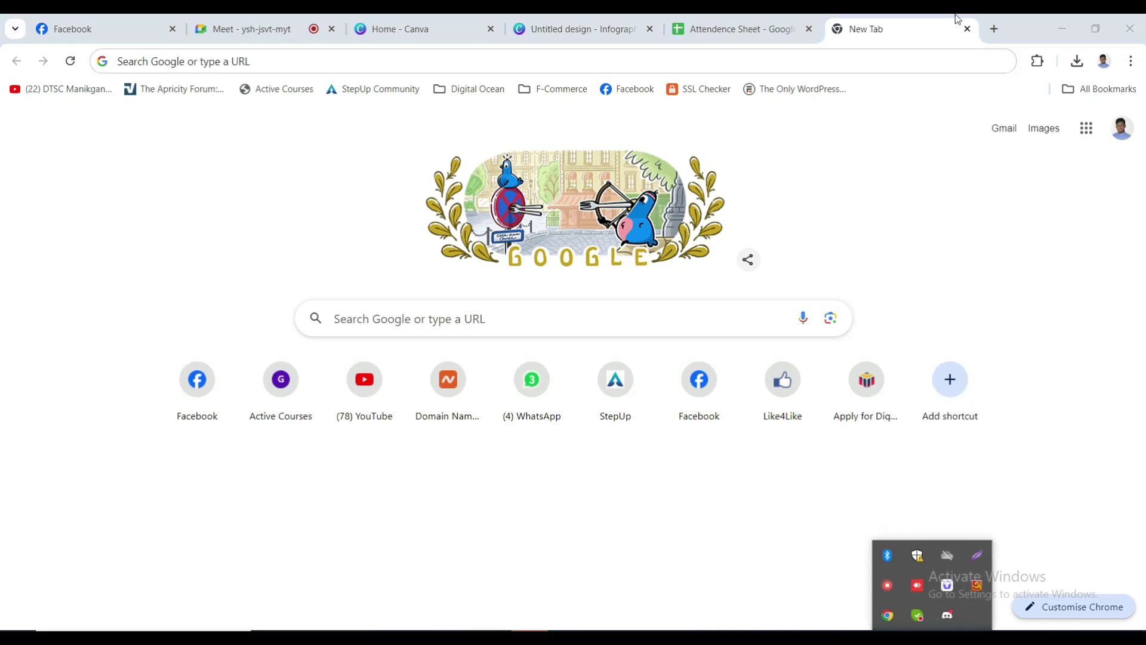
right_click(977, 584)
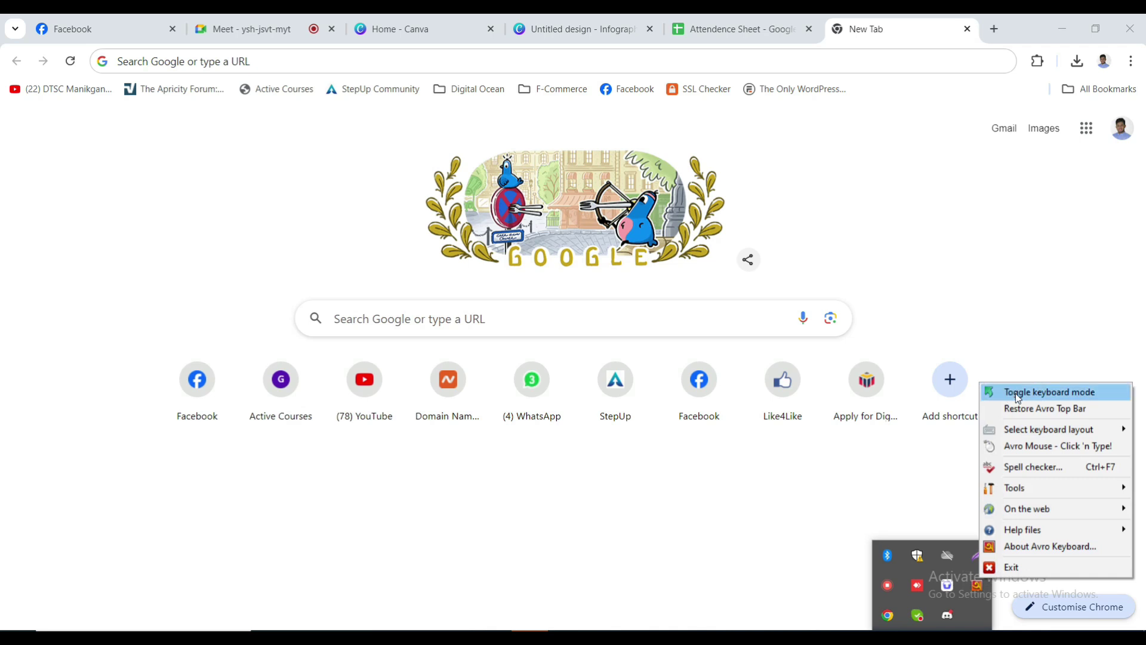
left_click(1015, 409)
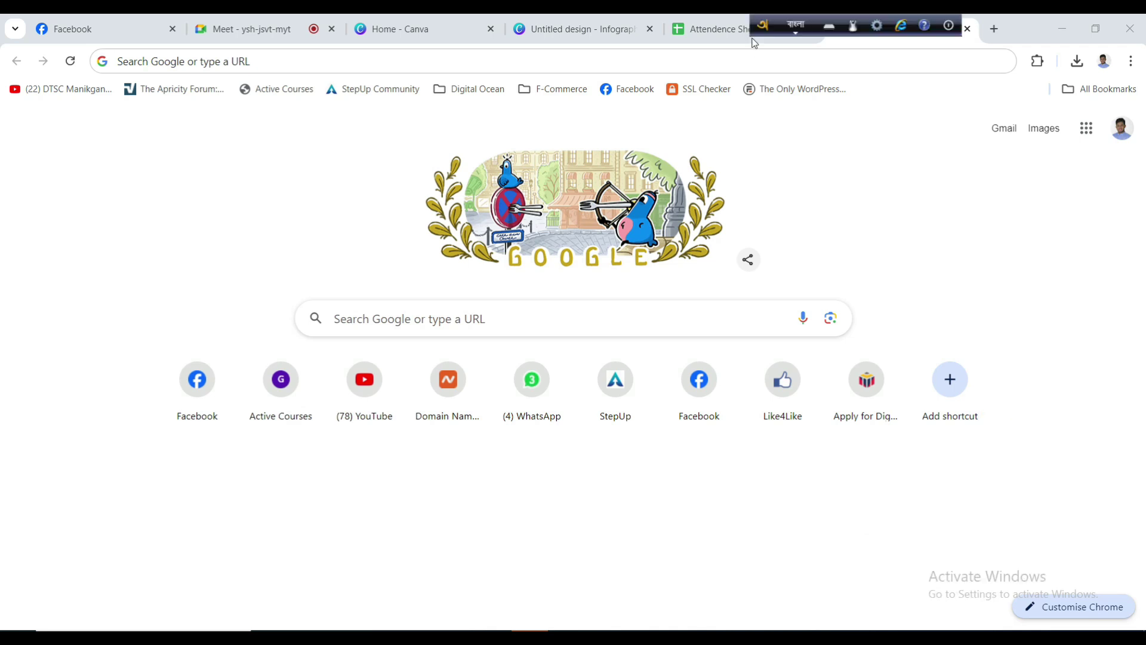
left_click(238, 61)
left_click(795, 25)
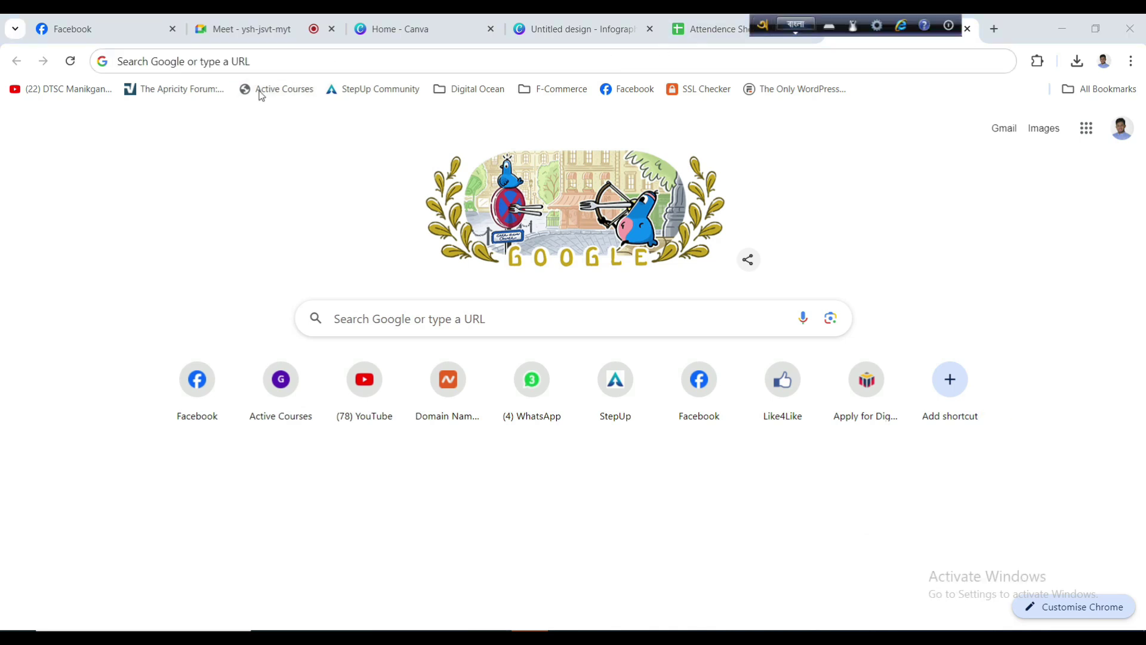
- Begin the web search query with "ব্লুটুথ হেডফোনের প্র" and move the Avro preview window clear of the address bar
left_click(245, 58)
type("blu")
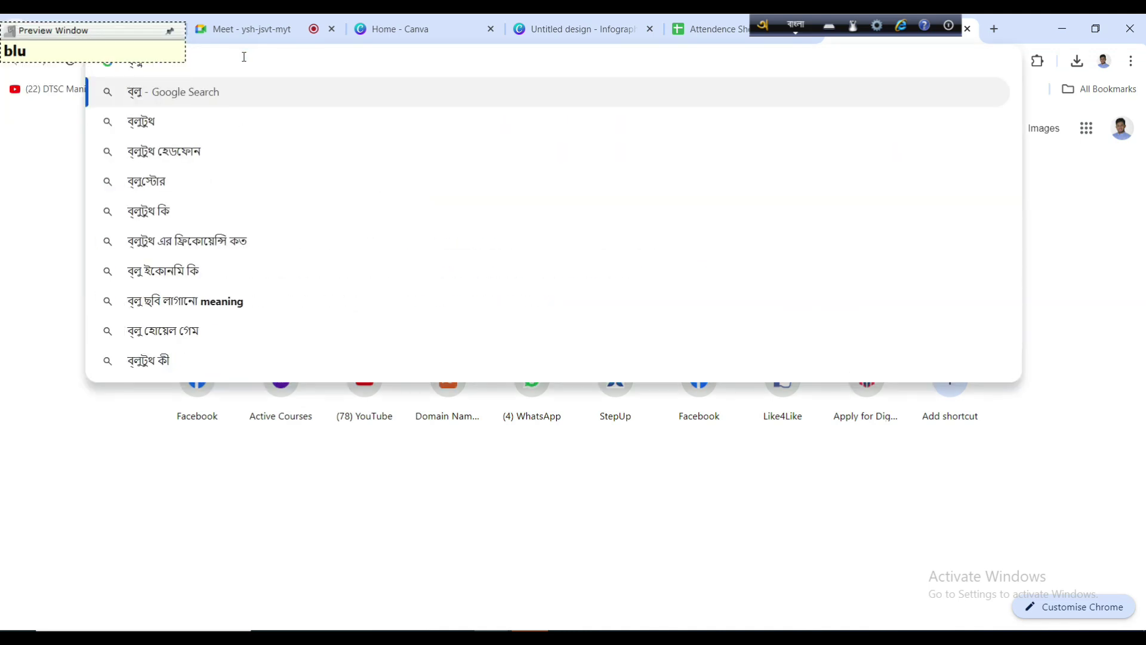
left_click_drag(113, 37, 413, 34)
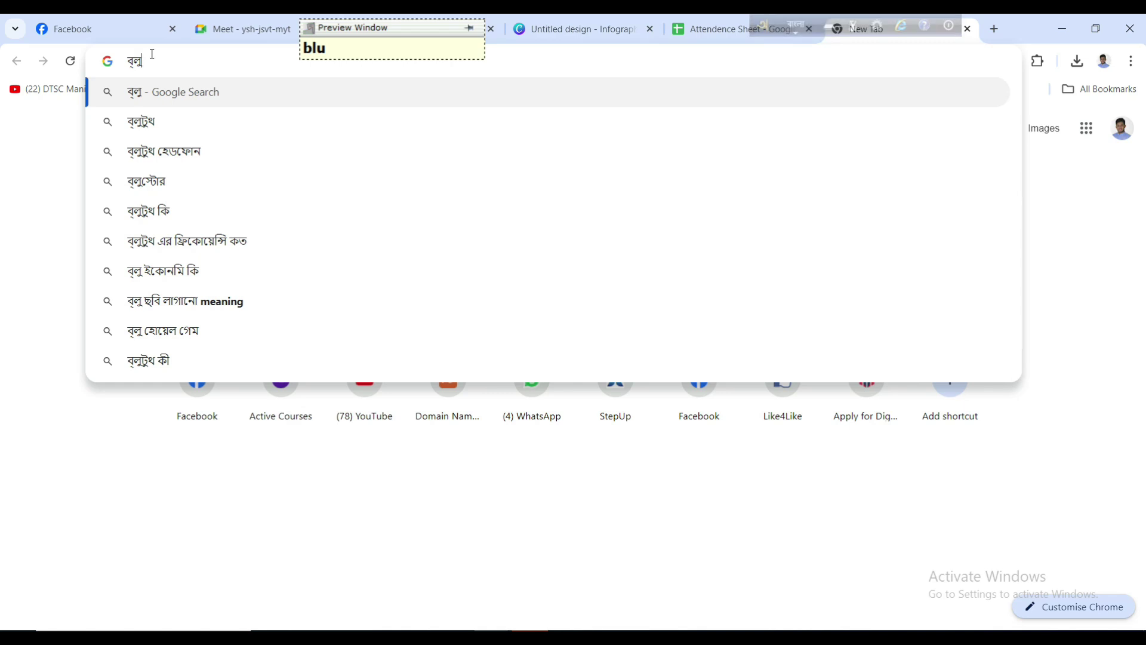
type("Tuth ")
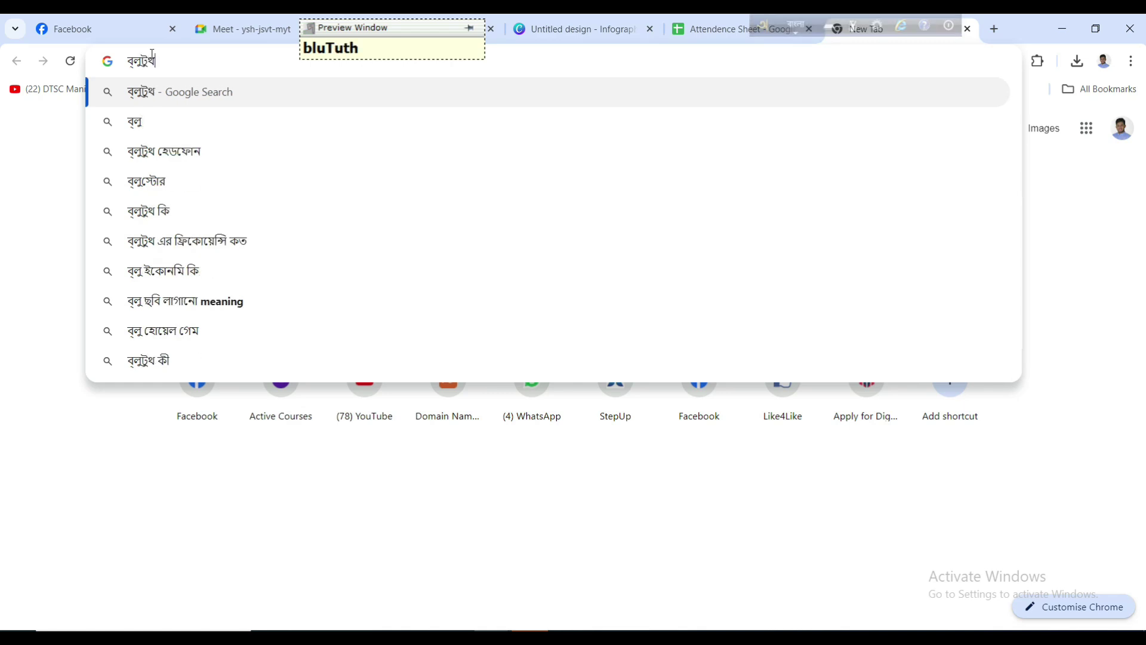
type("heDo")
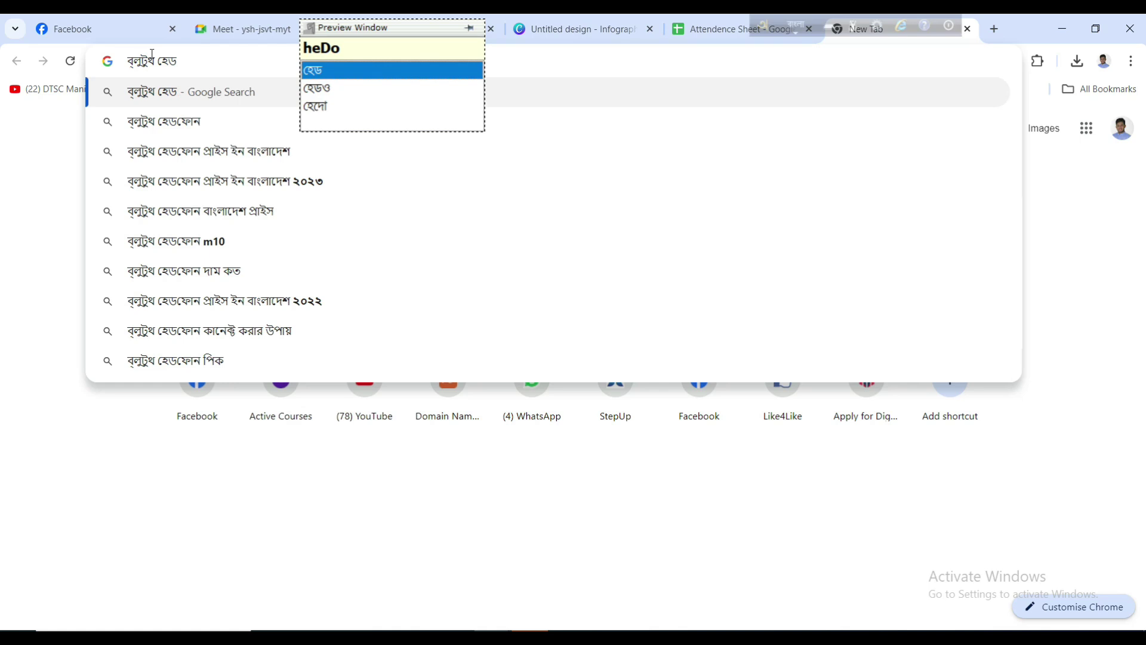
type("Foner ")
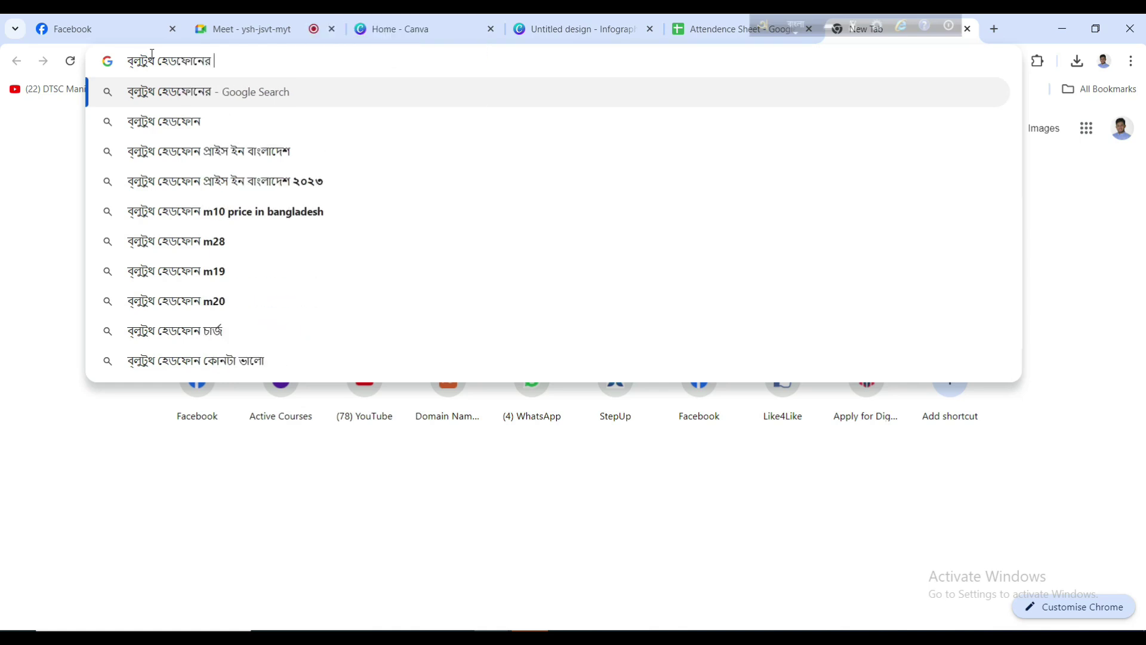
type("pr")
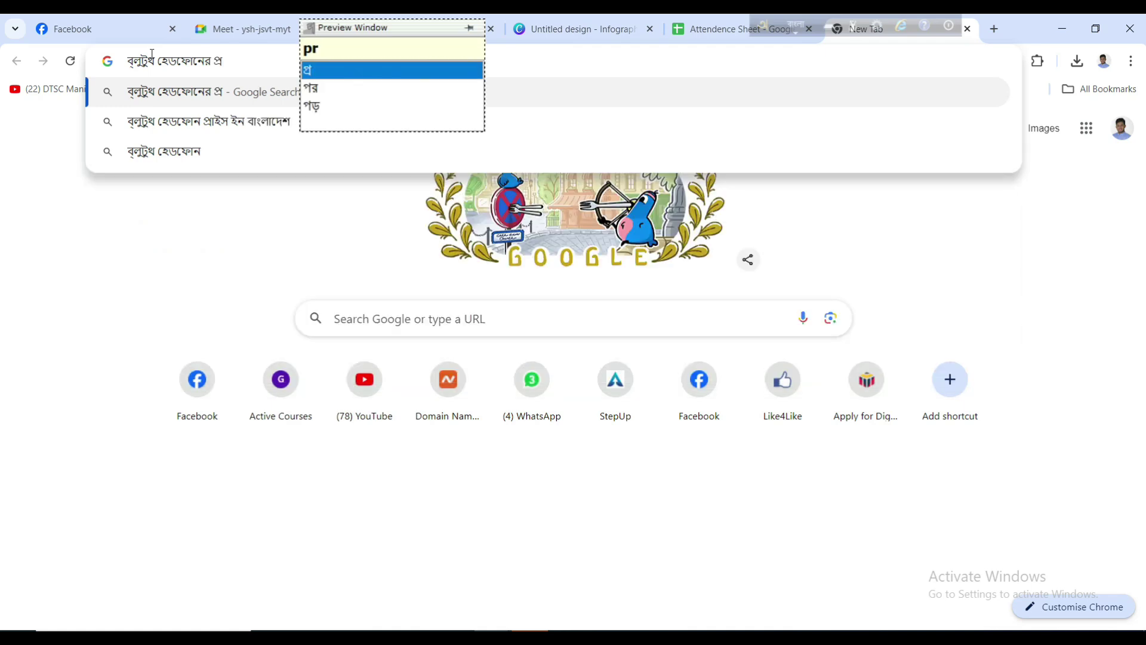
type("y")
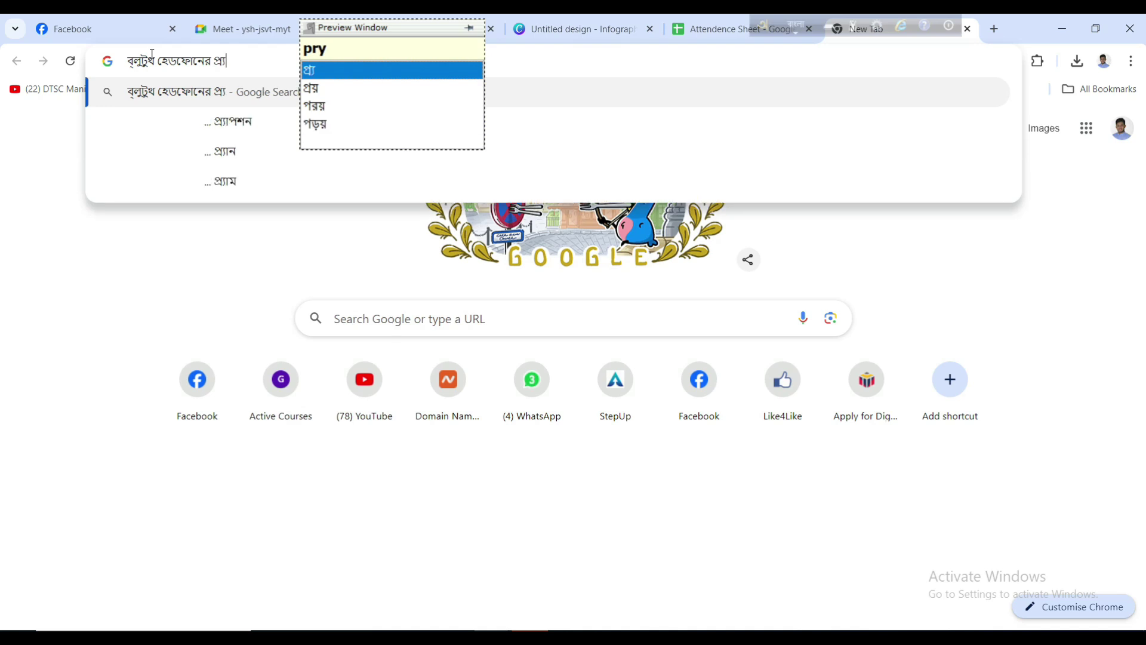
type("-o===")
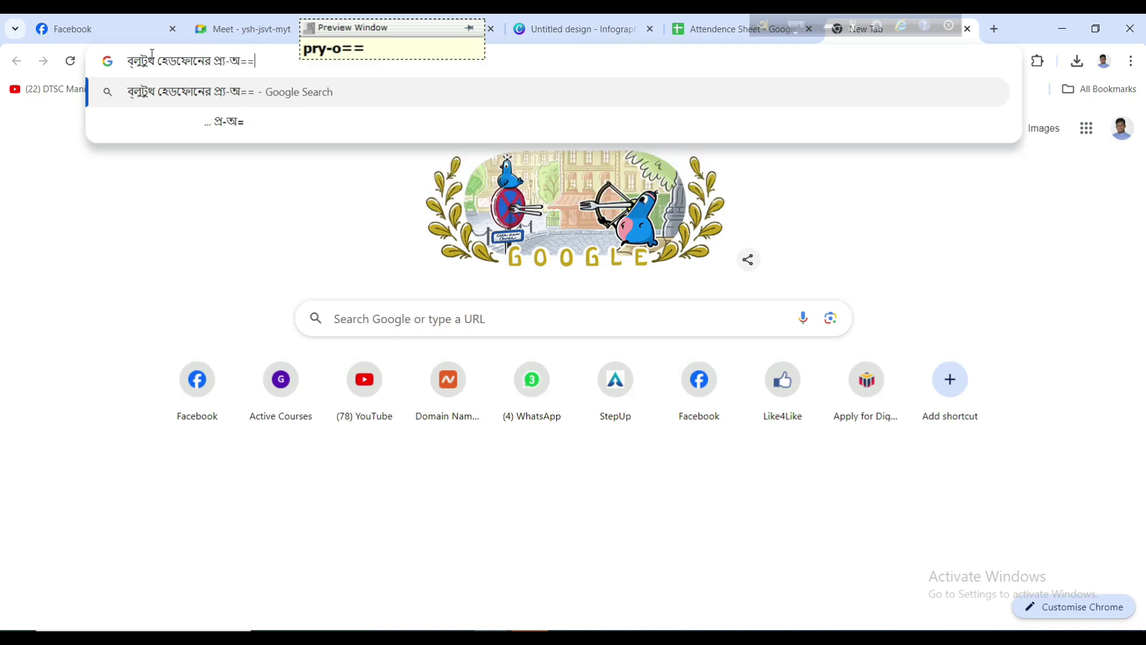
key("BackSpace")
key("BackSpace")
key("BackSpace")
key("BackSpace")
key("BackSpace")
key("BackSpace")
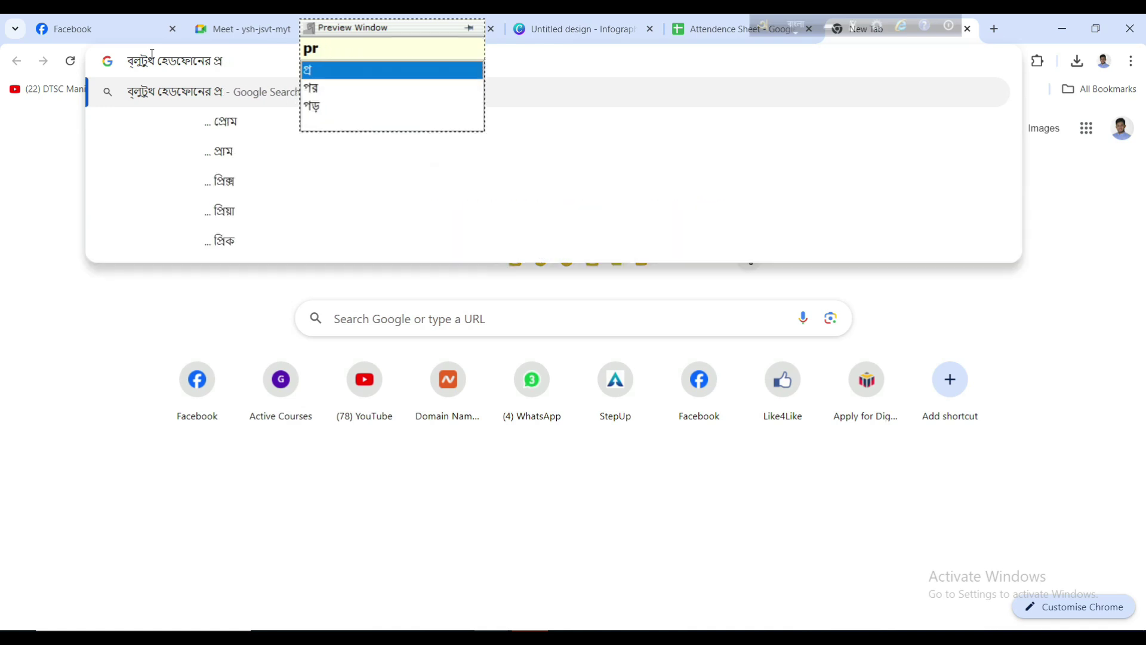
- Complete the query as "ব্লুটুথ হেডফোনের প্রয়োজনীয়তা" and run the Google search
type("oy")
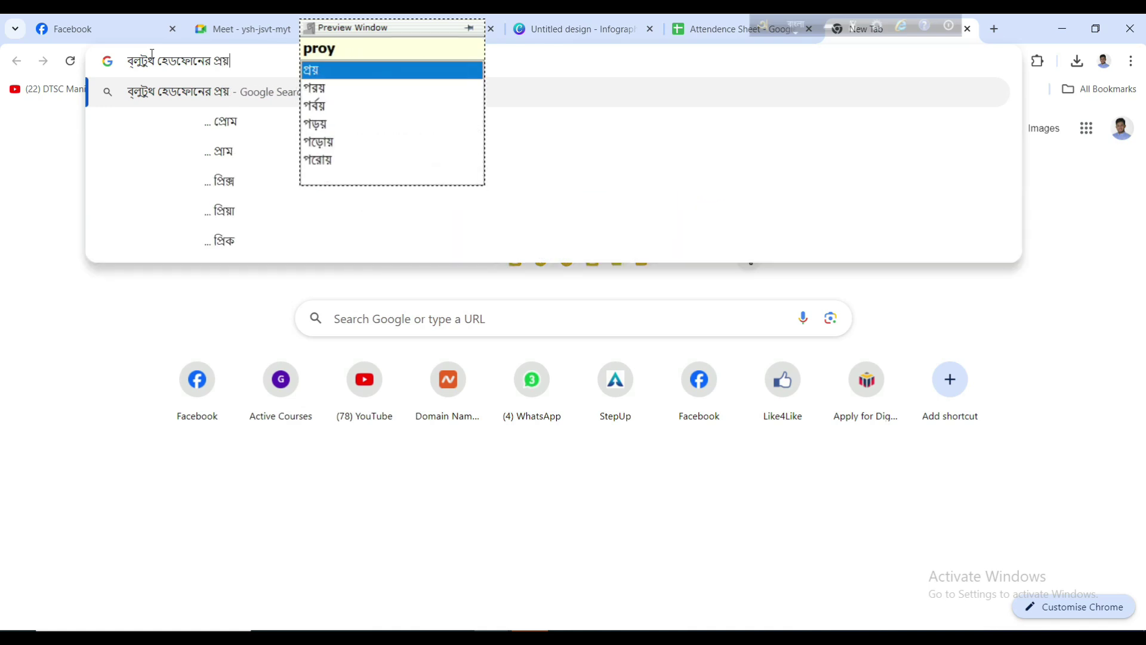
type("OjonI")
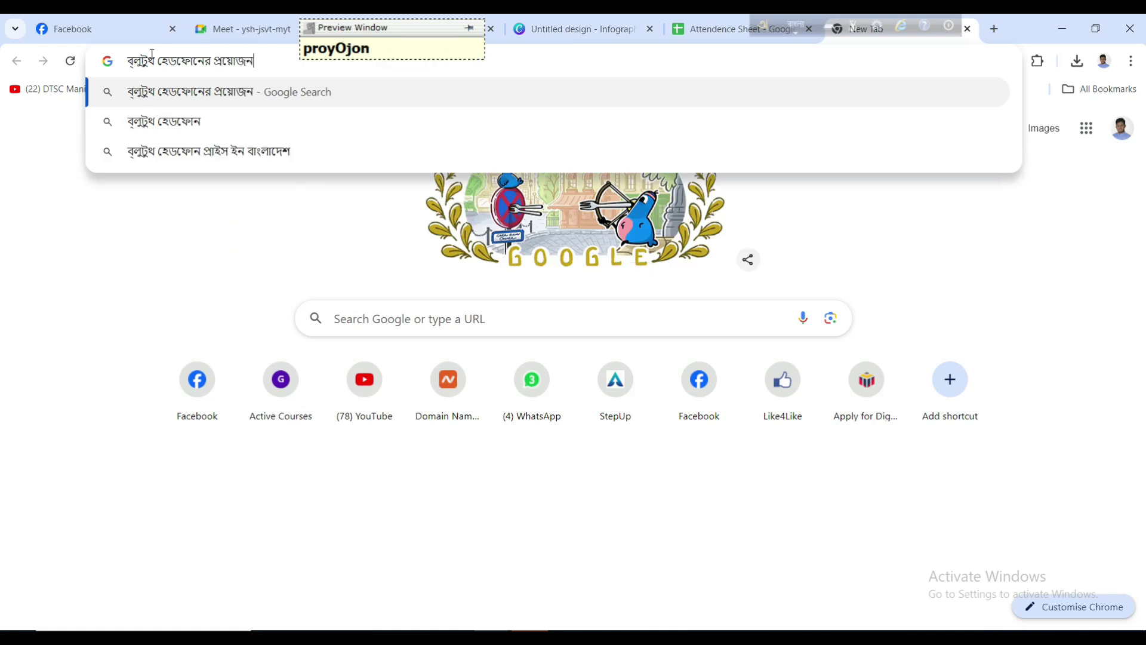
type("yota")
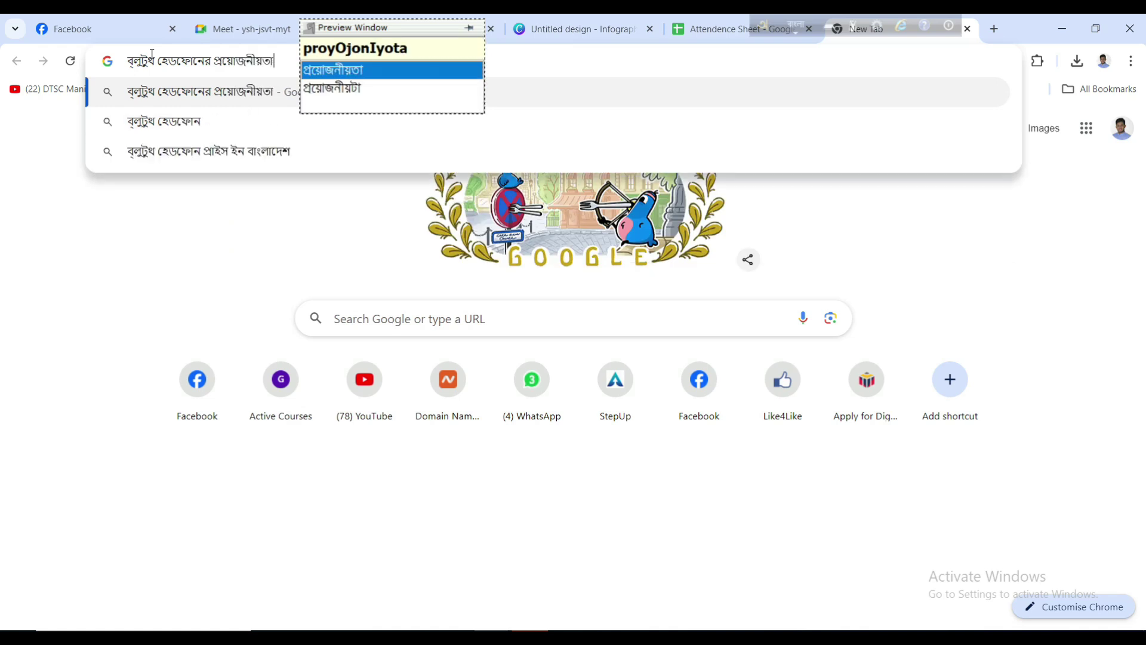
key("Return")
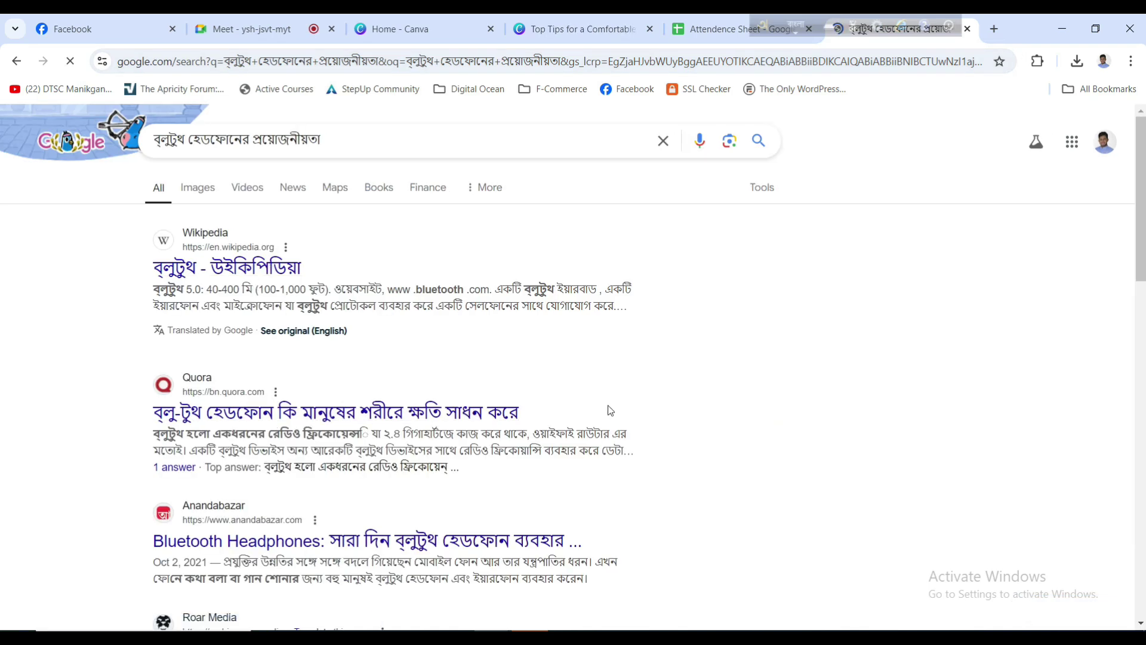
- Look through the Google results for an article about the need for and use of Bluetooth headphones
scroll(495, 400, "down", 1)
scroll(428, 390, "down", 2)
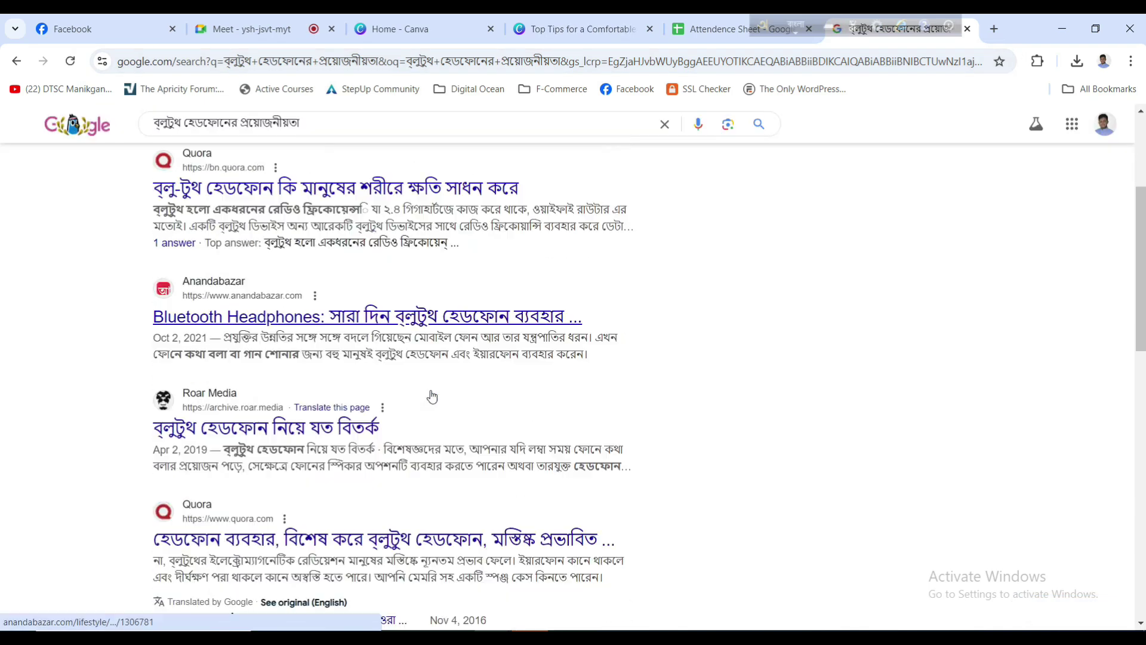
scroll(312, 428, "down", 3)
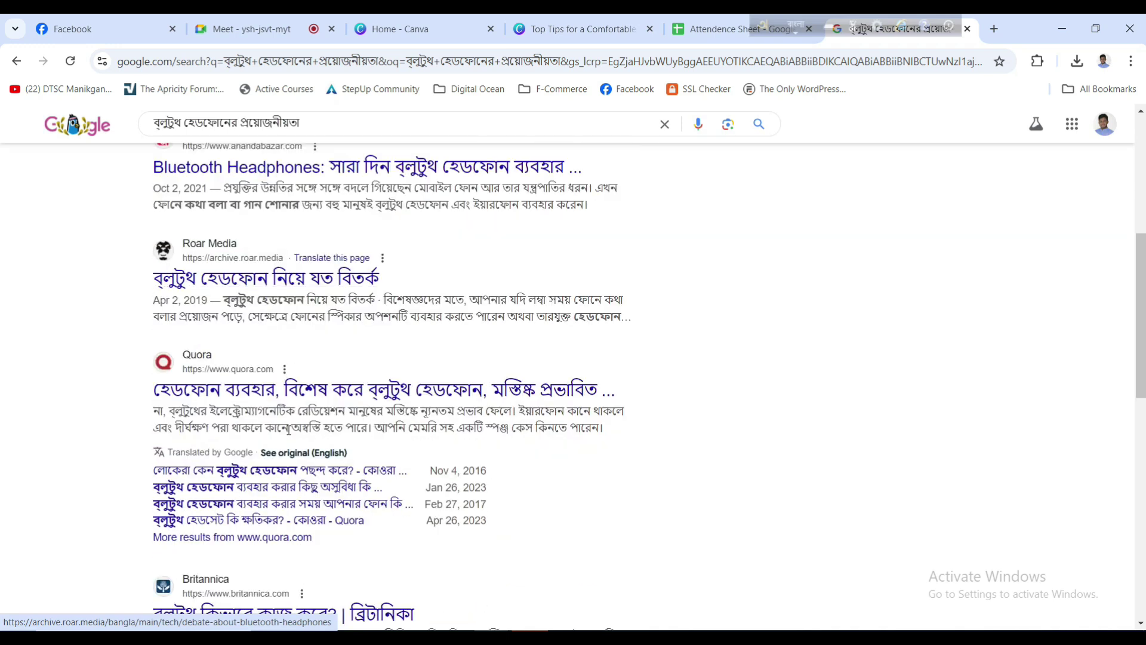
scroll(388, 424, "down", 2)
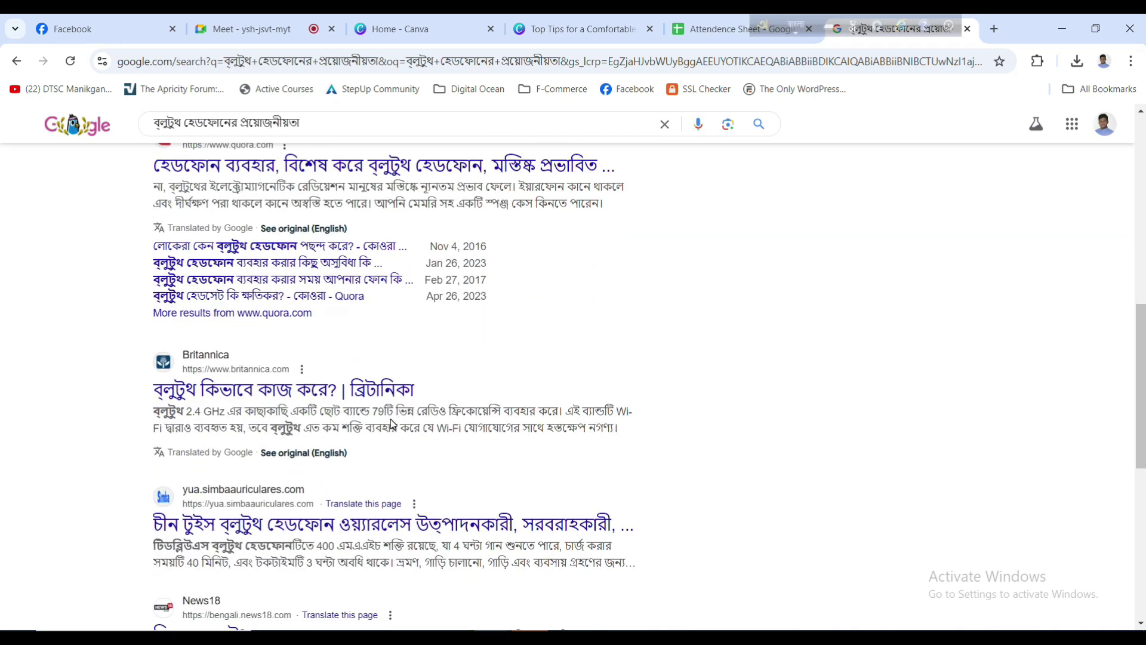
scroll(392, 423, "down", 1)
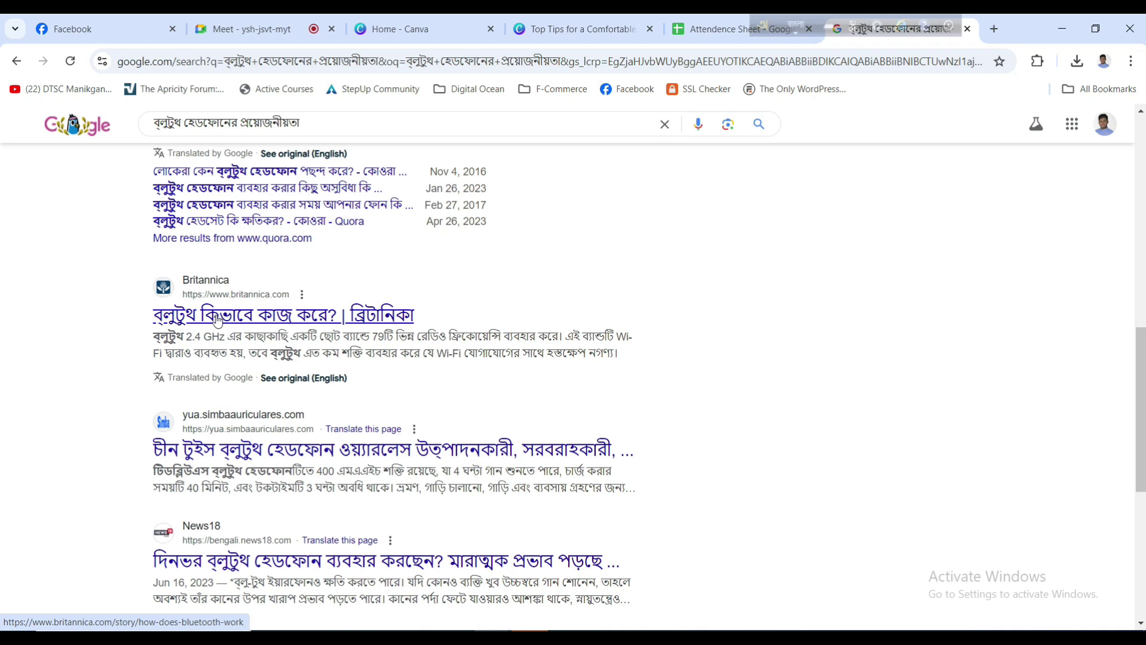
scroll(410, 382, "down", 1)
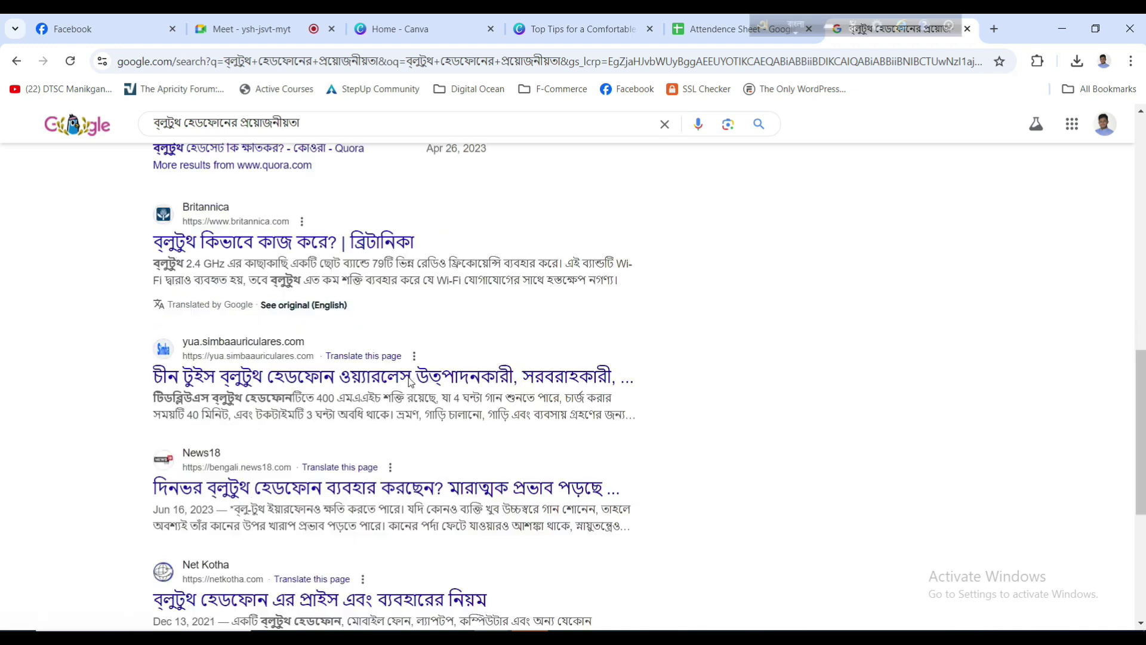
scroll(438, 384, "down", 3)
scroll(486, 385, "down", 2)
scroll(486, 383, "up", 9)
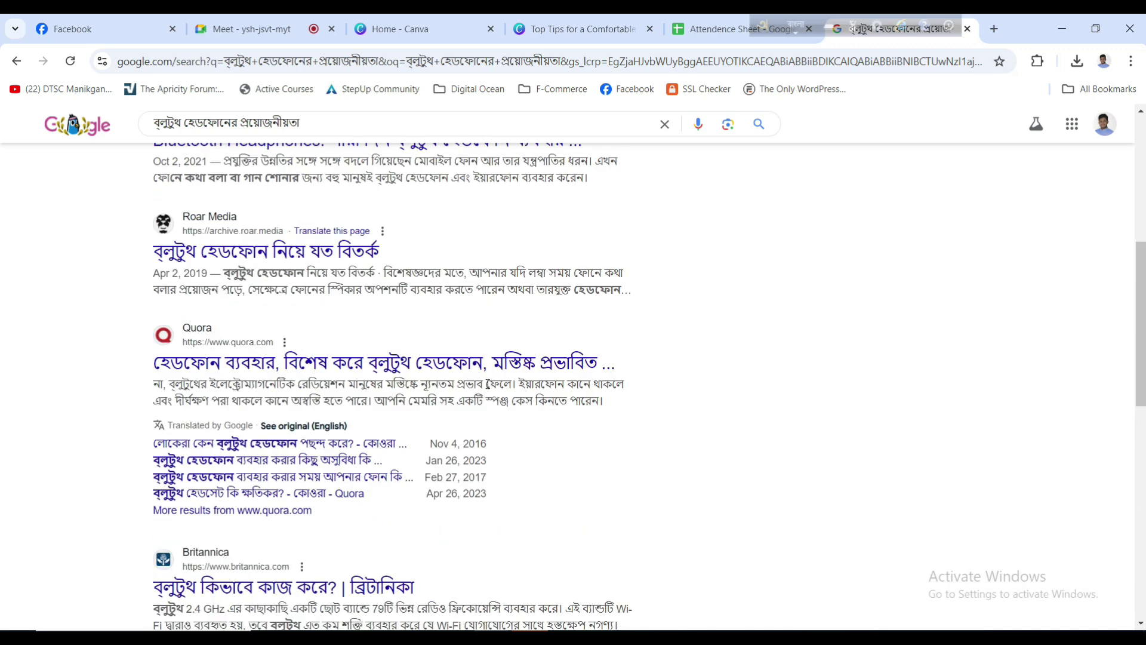
scroll(295, 305, "up", 2)
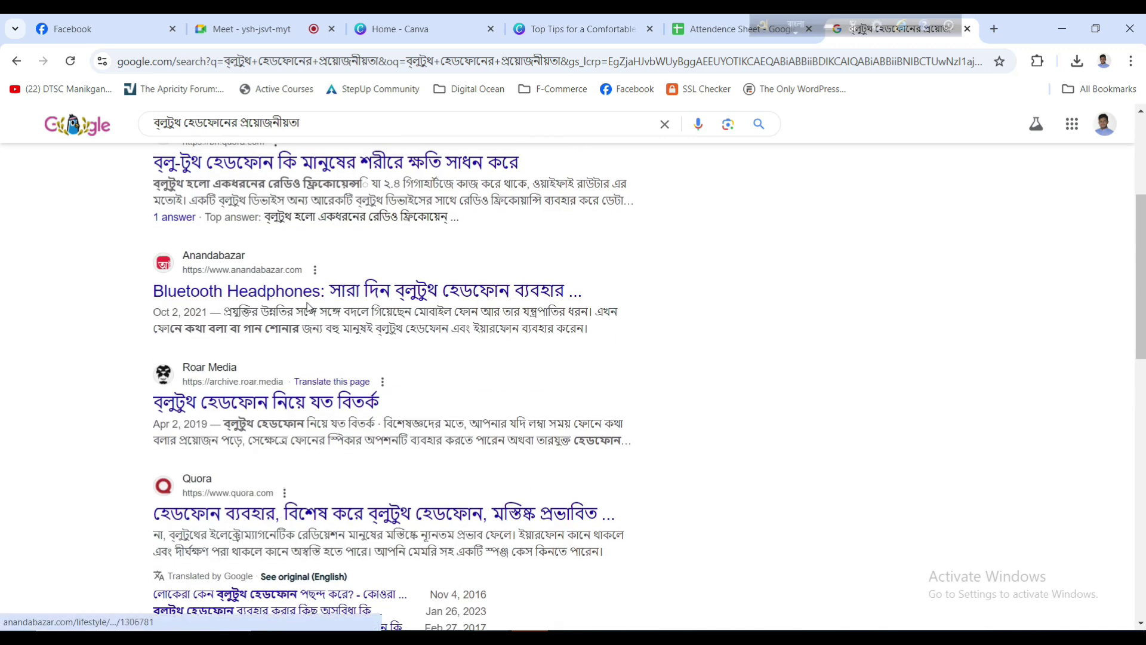
scroll(306, 307, "up", 1)
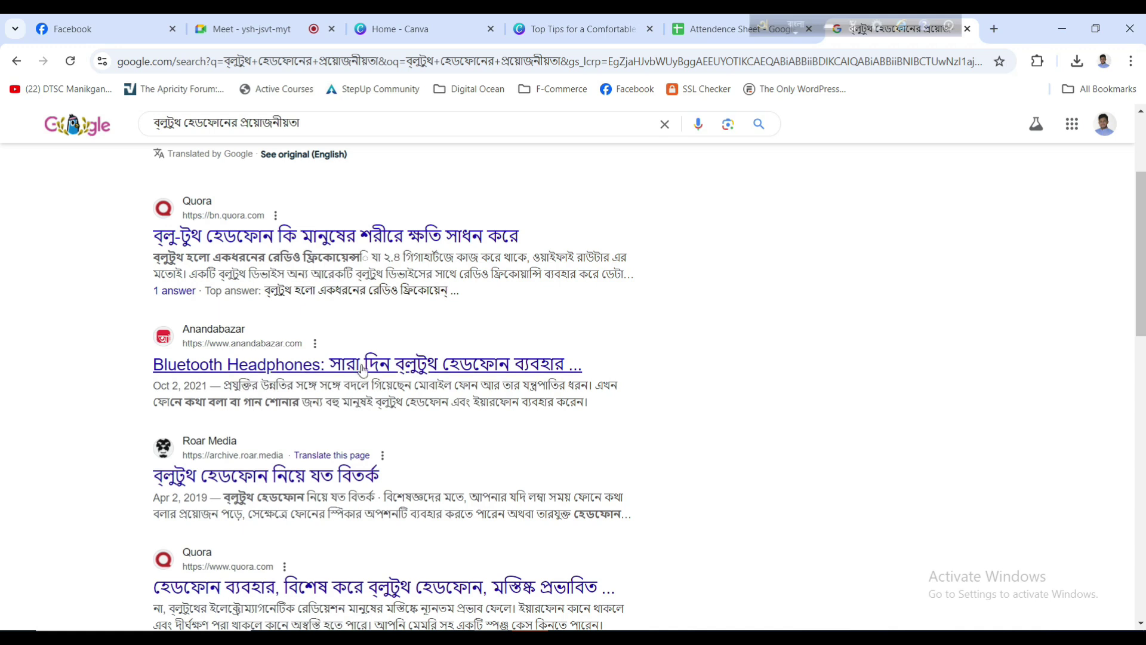
scroll(373, 366, "up", 1)
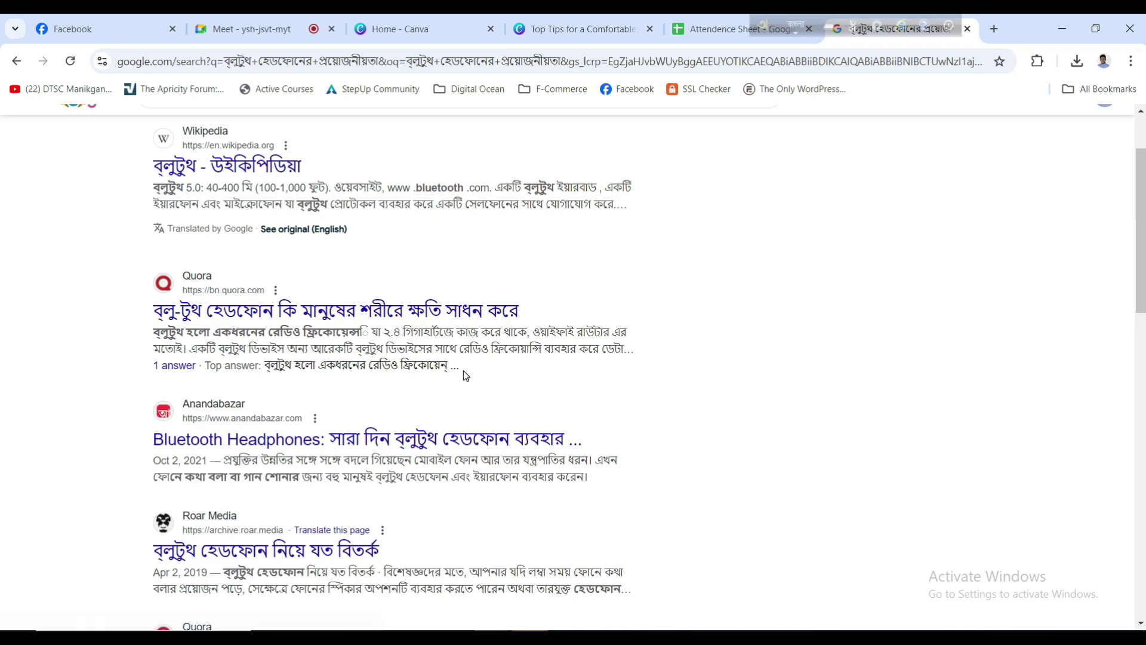
scroll(467, 374, "down", 2)
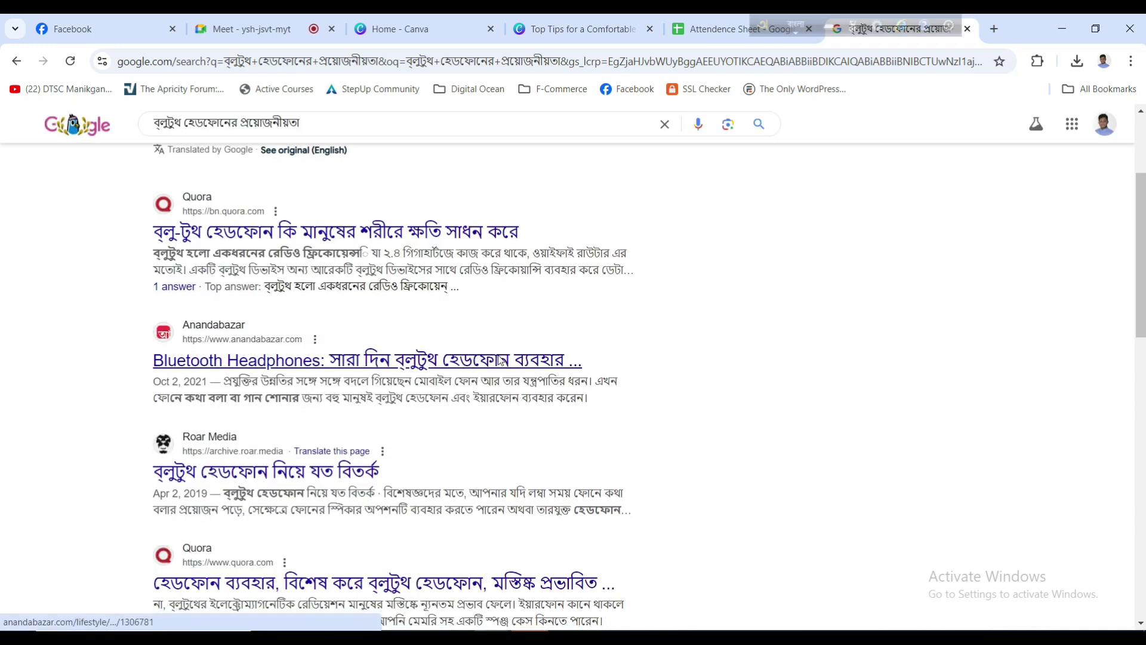
scroll(548, 357, "down", 7)
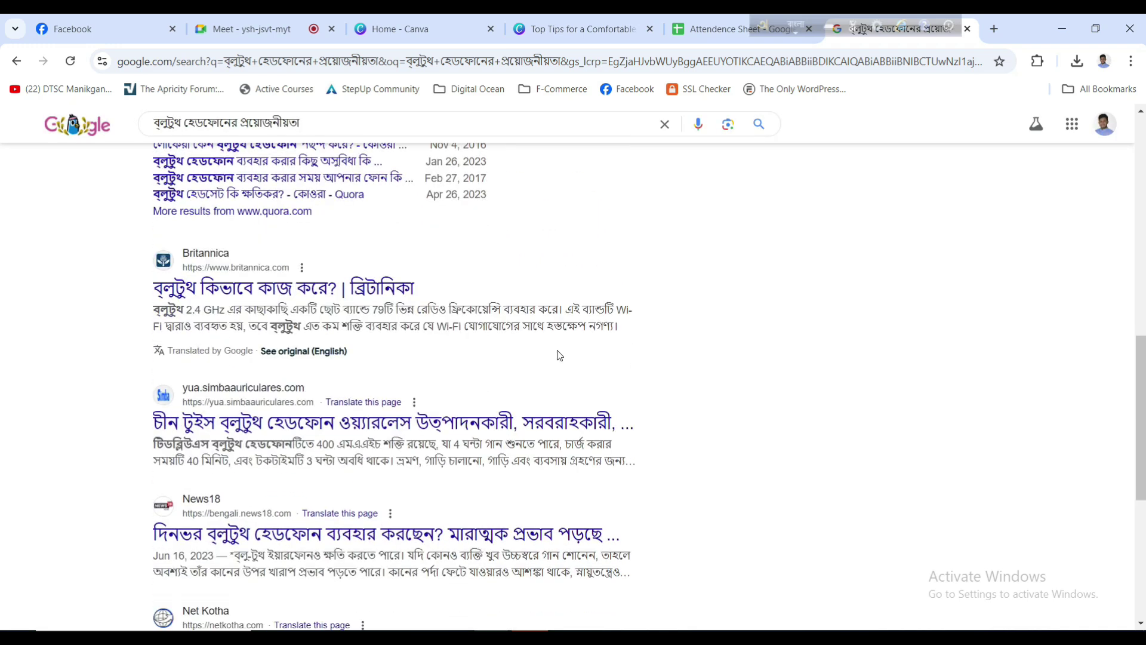
- Open the Britannica result on how Bluetooth works and skim through the article
left_click(258, 291)
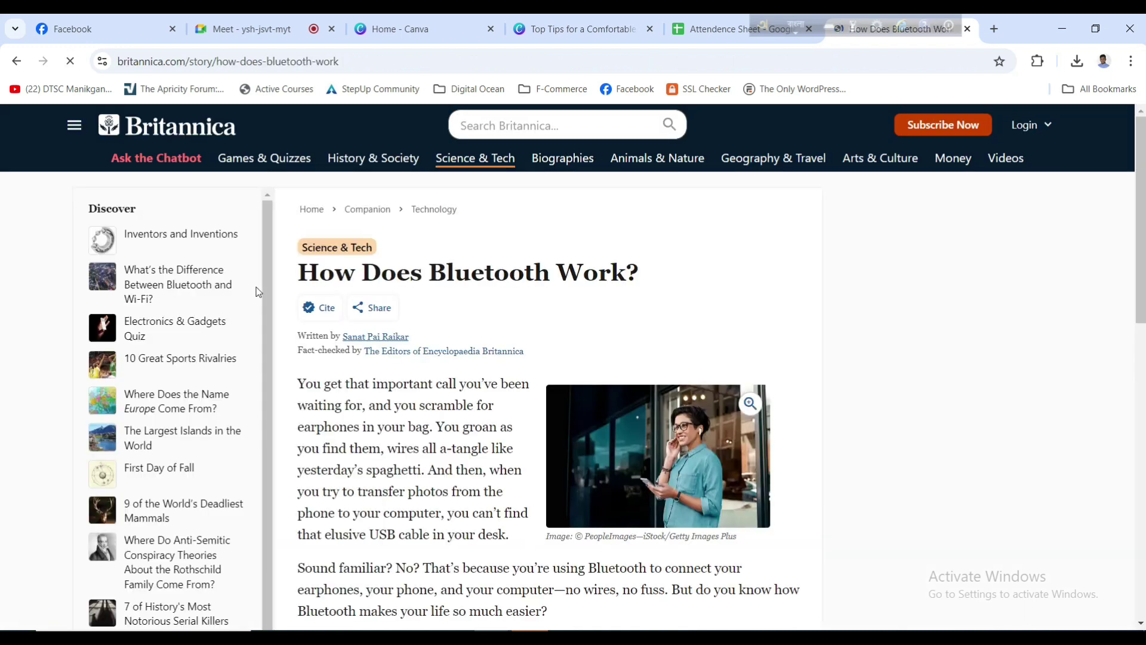
scroll(654, 328, "down", 2)
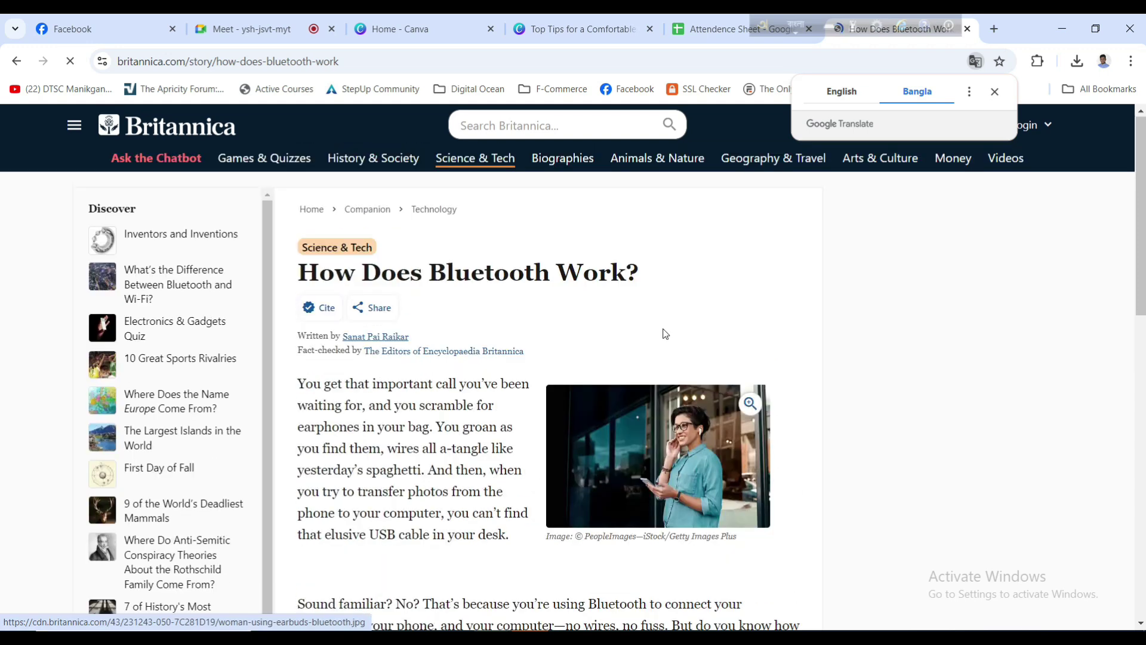
scroll(663, 332, "down", 4)
scroll(664, 329, "down", 10)
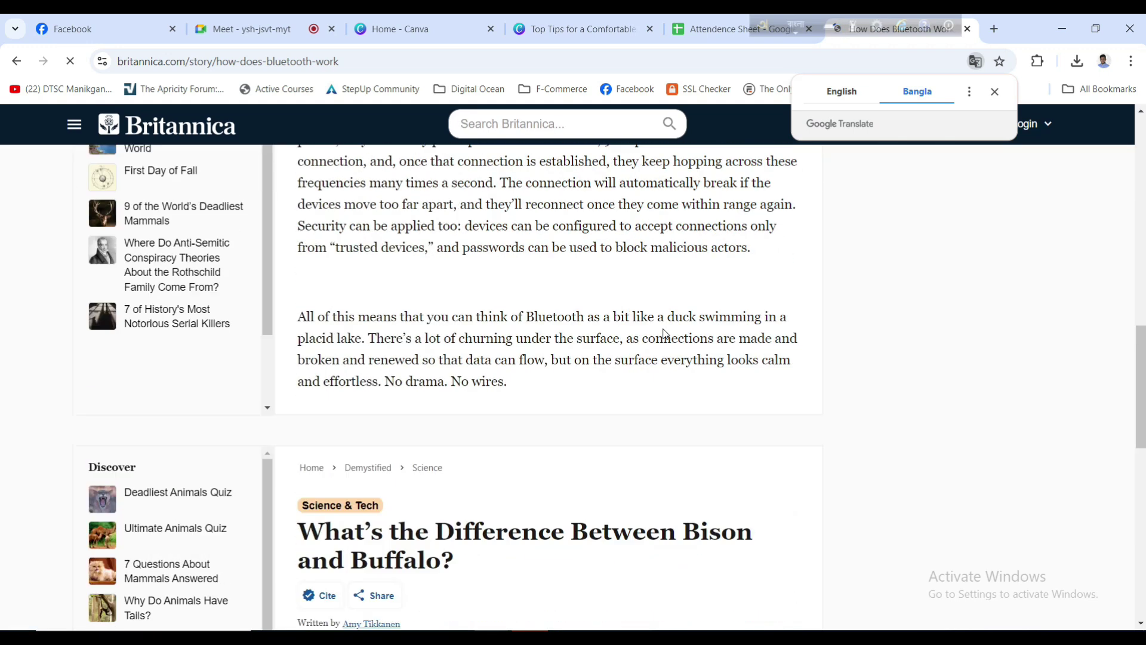
scroll(665, 333, "down", 6)
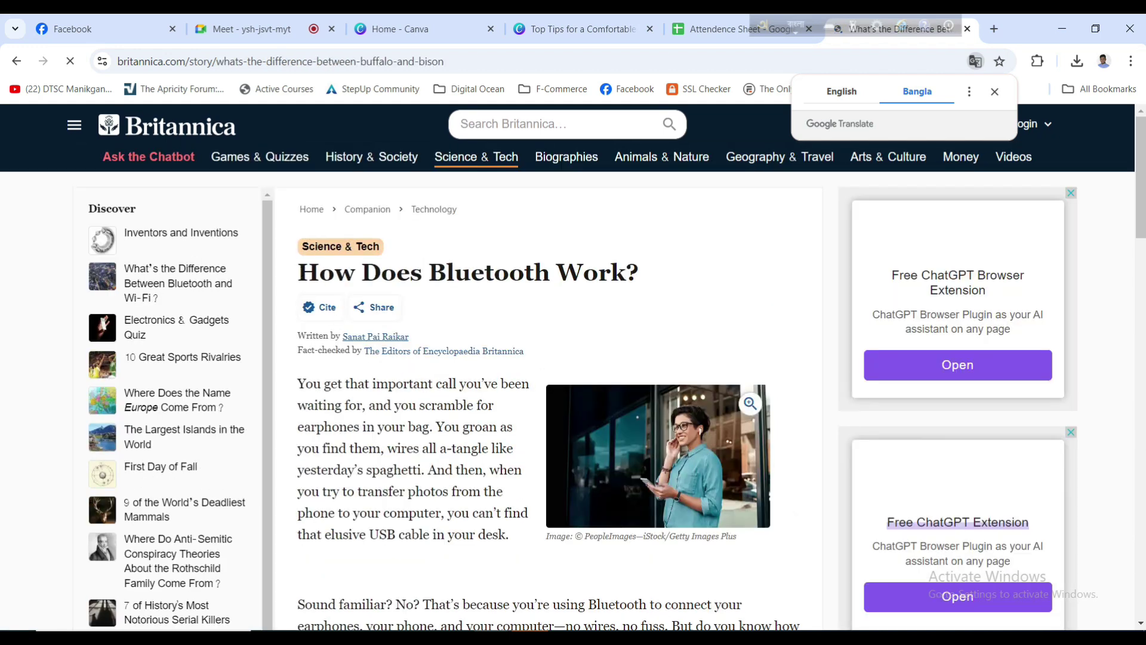
- Replace the infographic's title with the Britannica article's heading, "HOW DOES BLUETOOTH WORK?"
left_click_drag(302, 276, 638, 273)
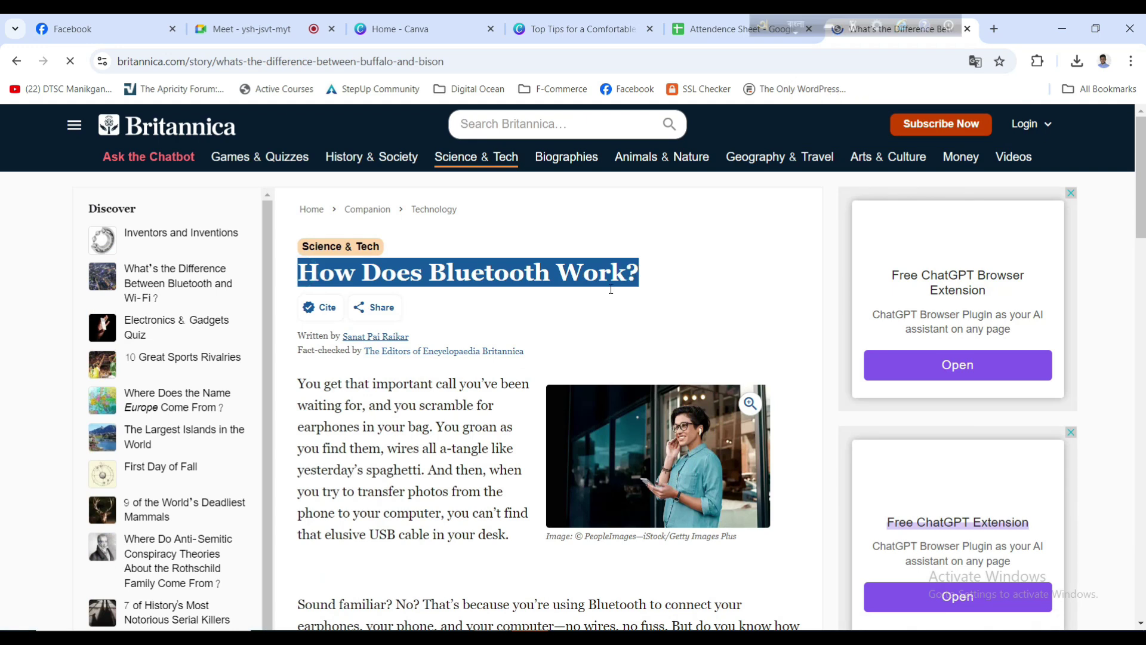
left_click(540, 29)
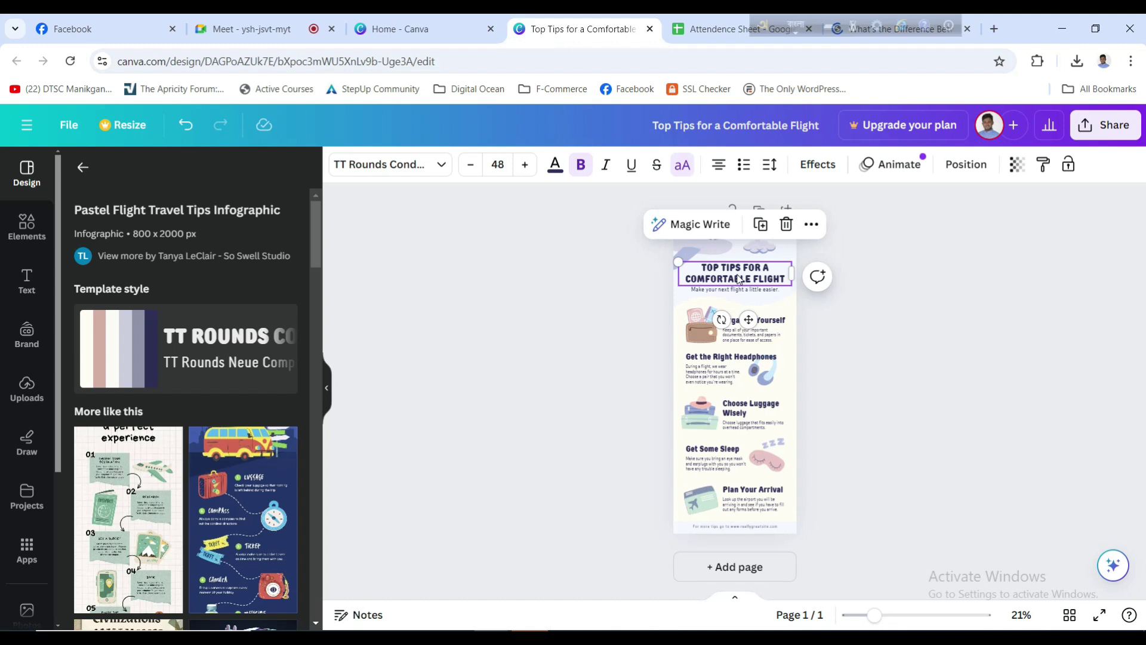
left_click_drag(737, 273, 718, 274)
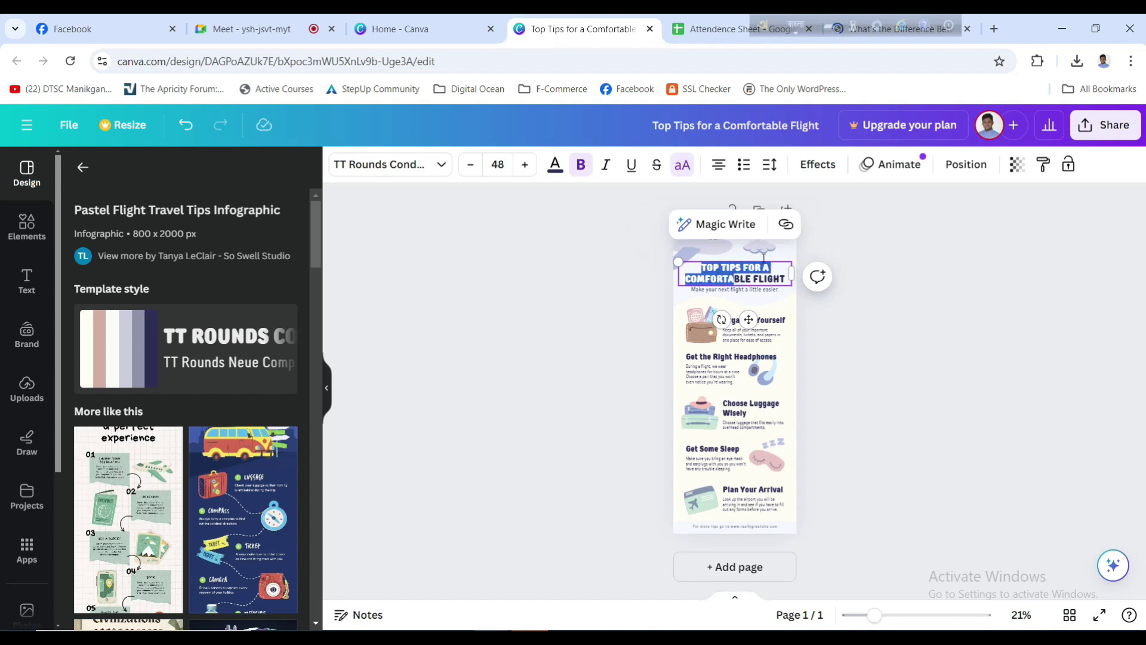
left_click(851, 280)
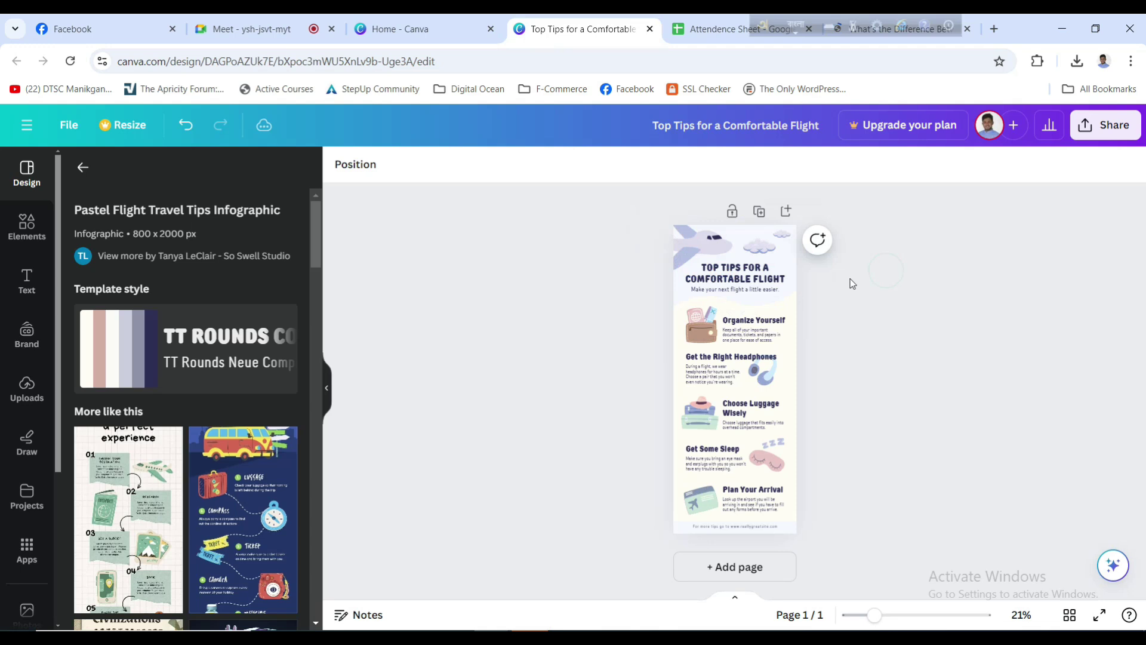
double_click(738, 277)
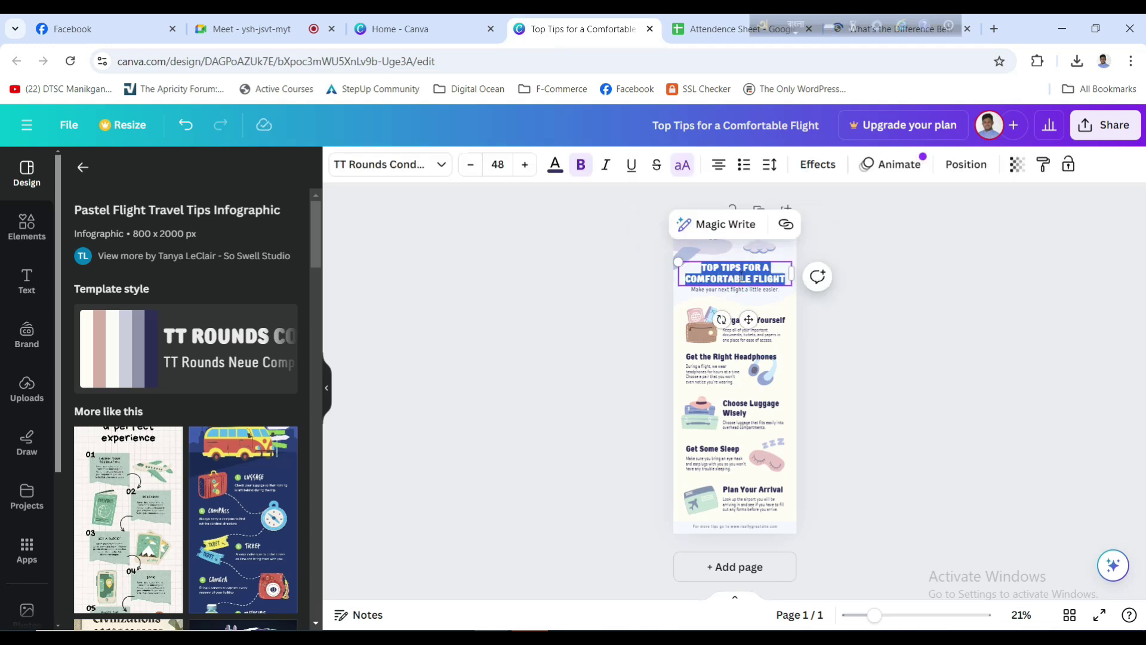
key("BackSpace")
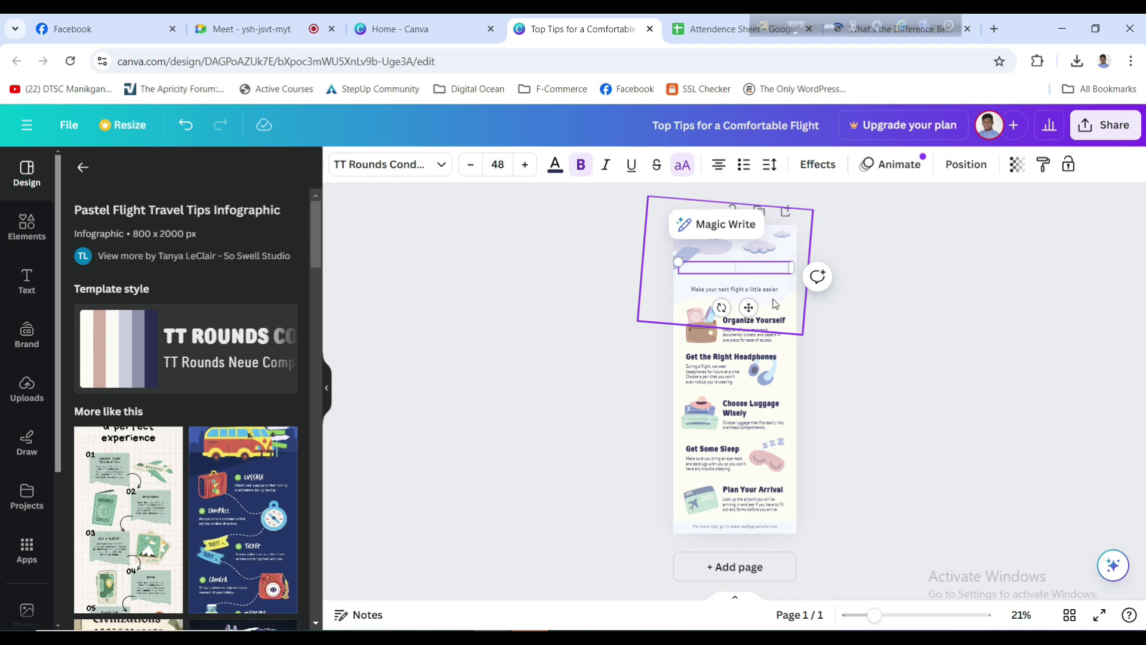
type("HOW DOES BLUETOOTH WORK?")
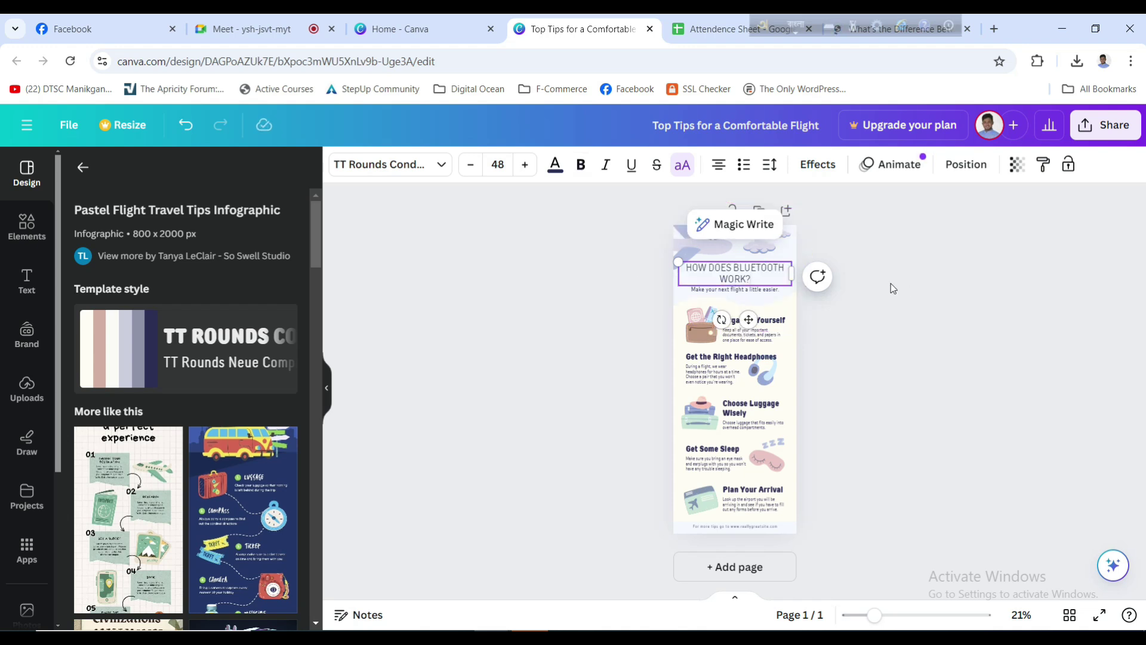
left_click(524, 289)
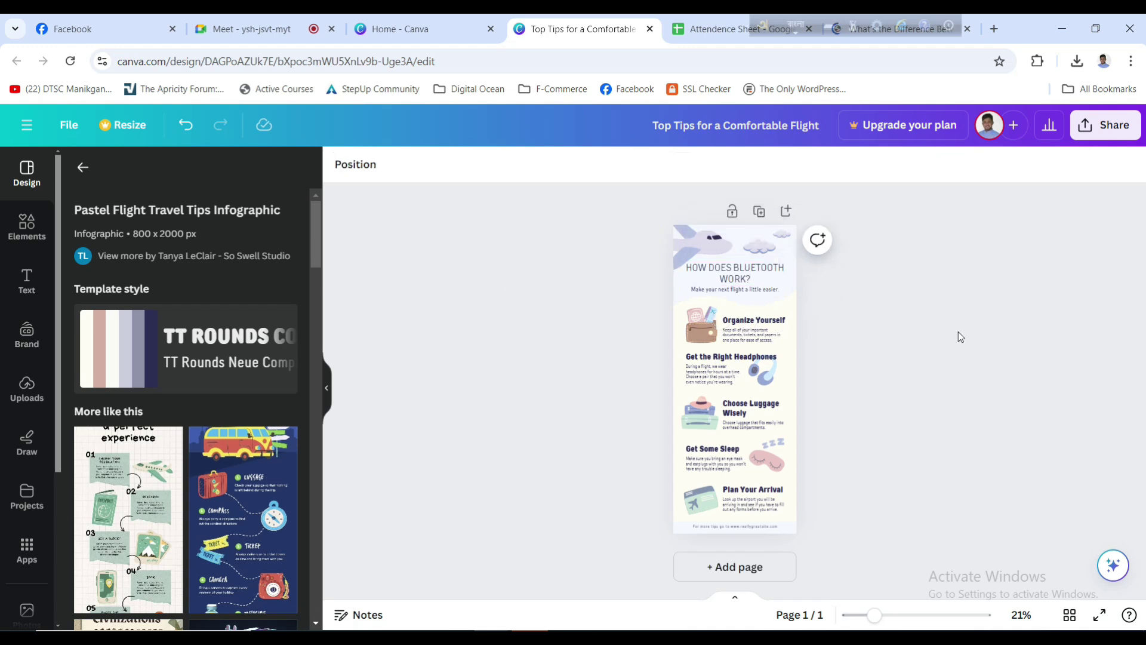
- Delete the subtitle "Make your next flight a little easier." beneath the infographic's title
key("ctrl+plus")
key("ctrl+plus")
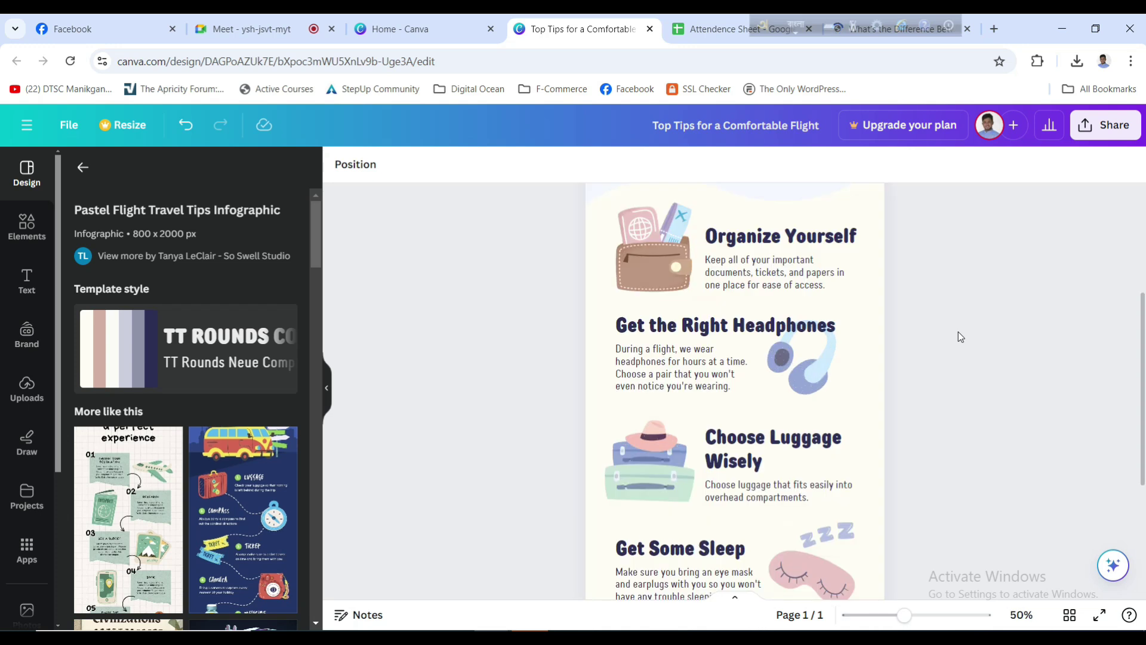
scroll(944, 322, "up", 4)
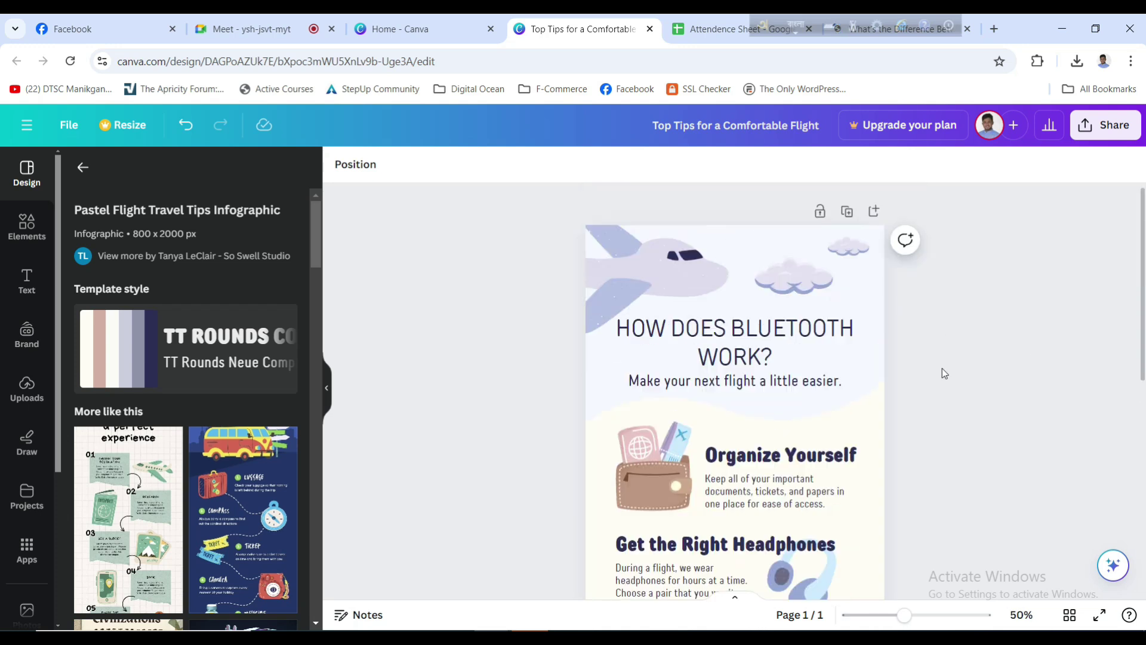
left_click(760, 386)
key("Delete")
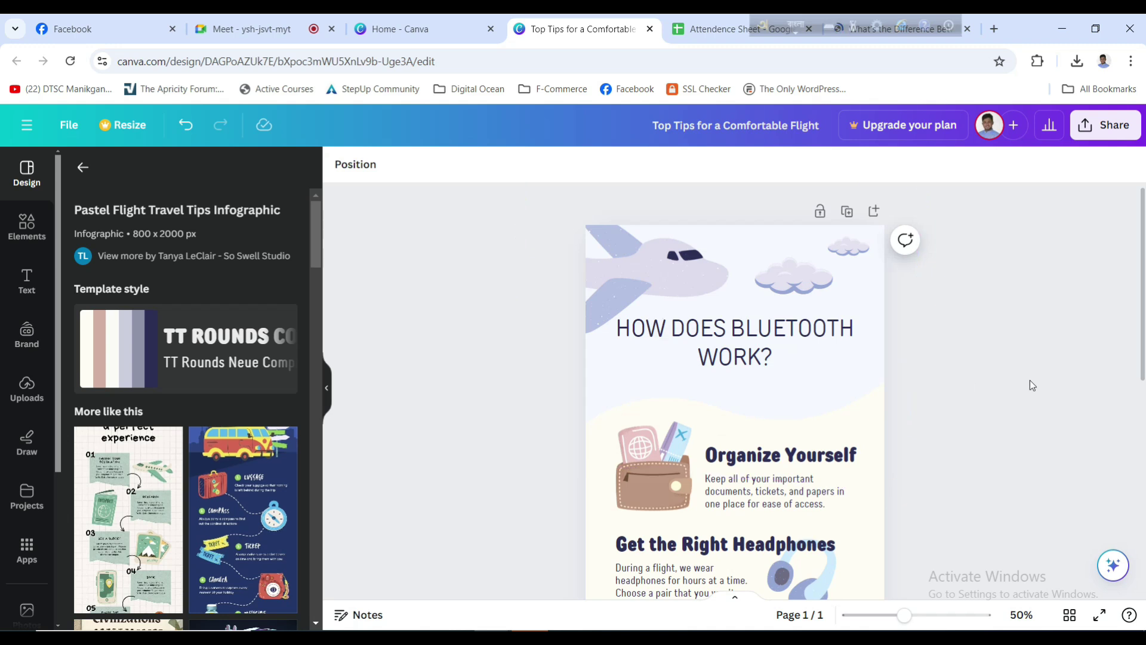
- Switch back to the Britannica article on Bluetooth and set its page translation to English
scroll(1029, 380, "down", 3)
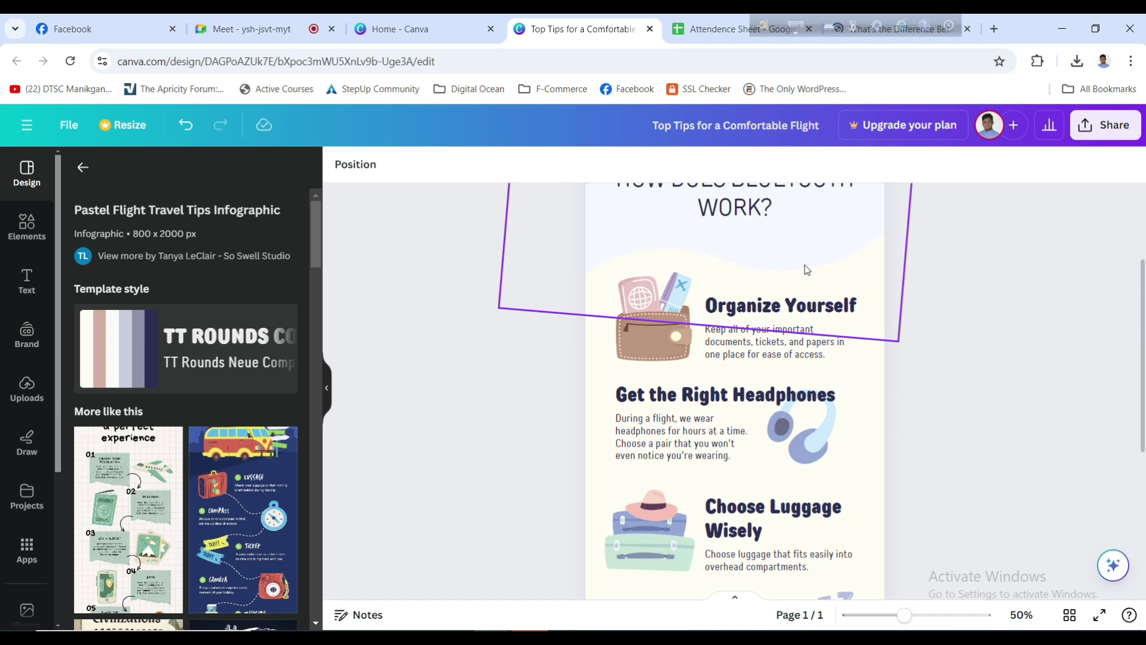
left_click(956, 28)
left_click(980, 47)
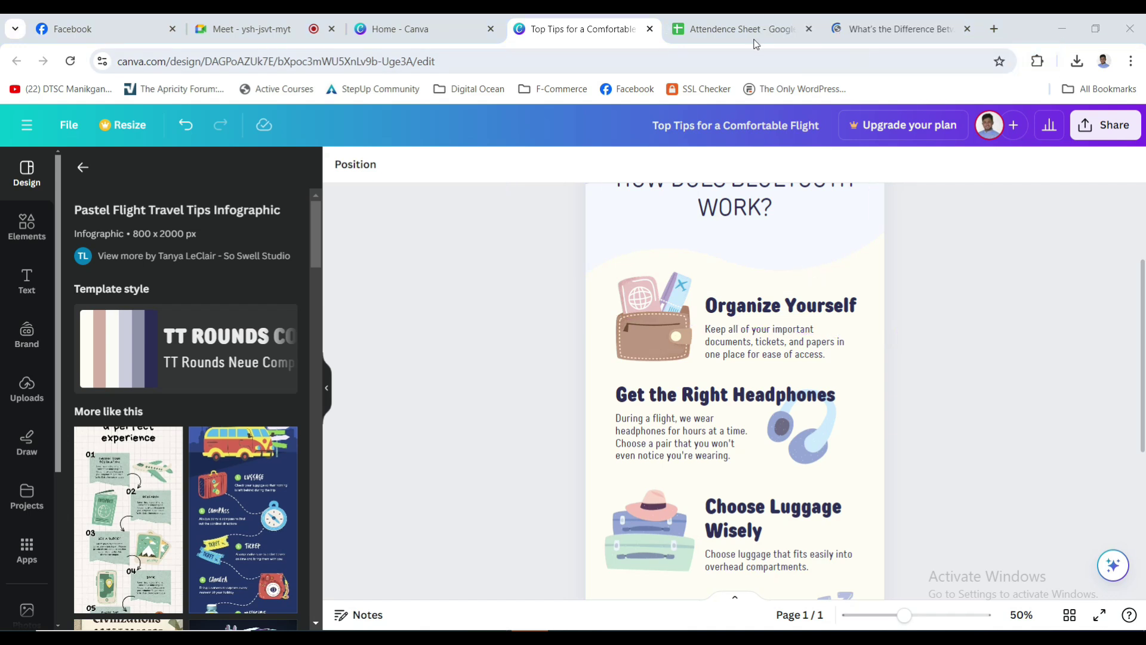
left_click(860, 31)
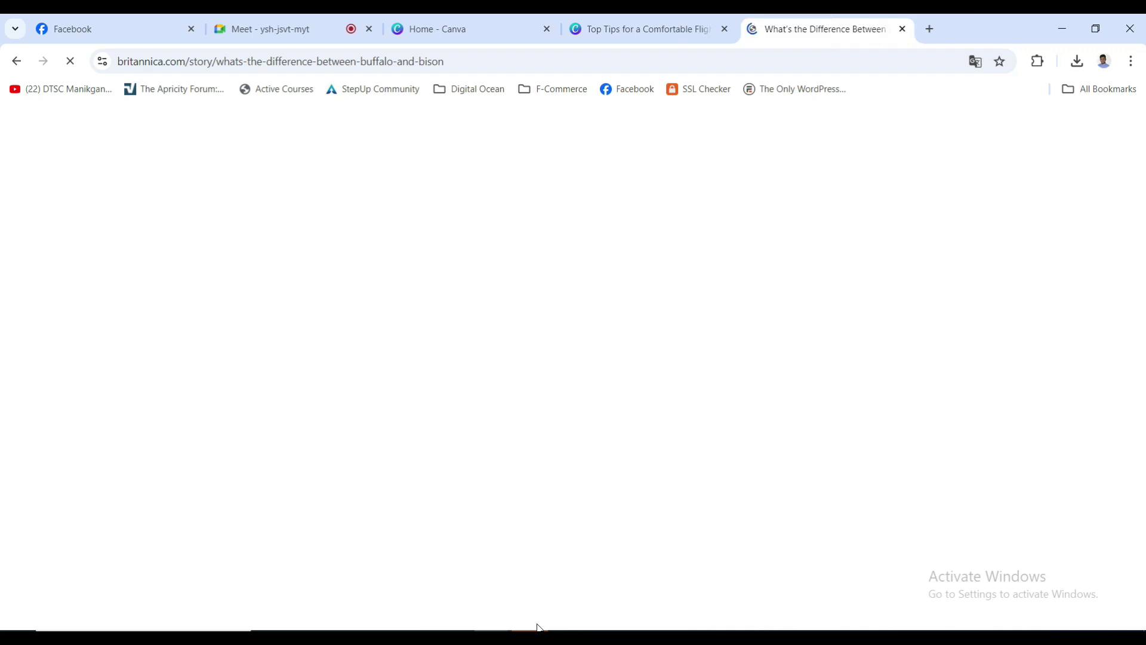
mouse_move(529, 637)
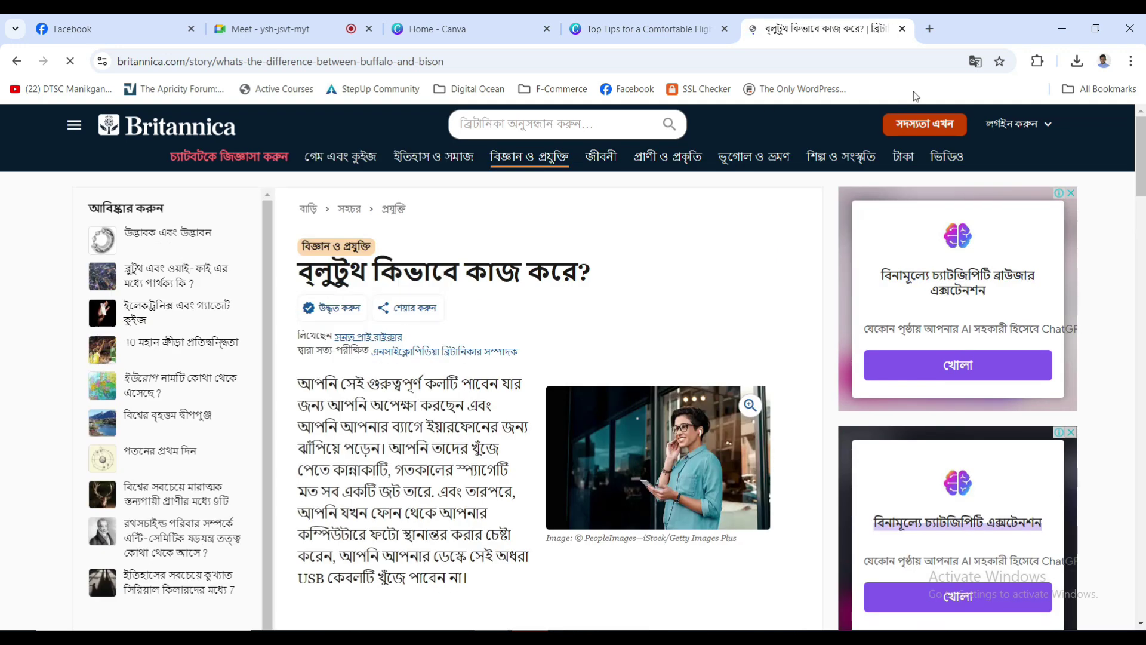
left_click(974, 63)
left_click(842, 93)
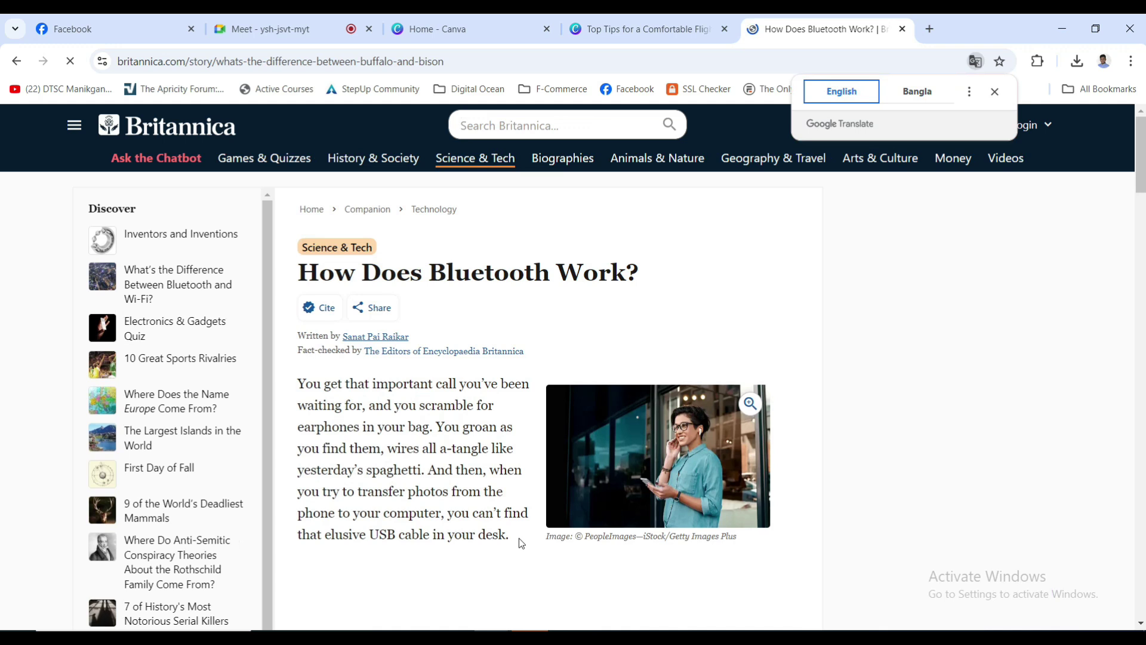
- Copy the article's opening paragraph, from "You get that important call" to "USB cable in your desk."
left_click_drag(515, 534, 299, 385)
right_click(333, 383)
left_click(364, 398)
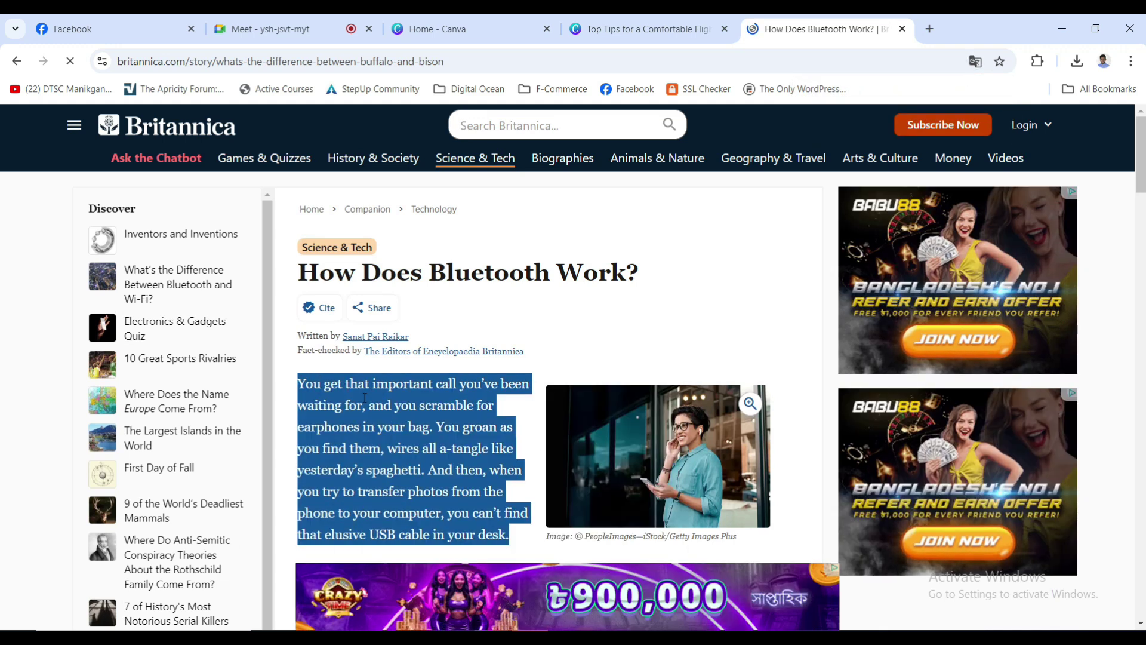
- Return to the Canva infographic and delete the "Organize Yourself" heading beside the wallet
left_click(630, 28)
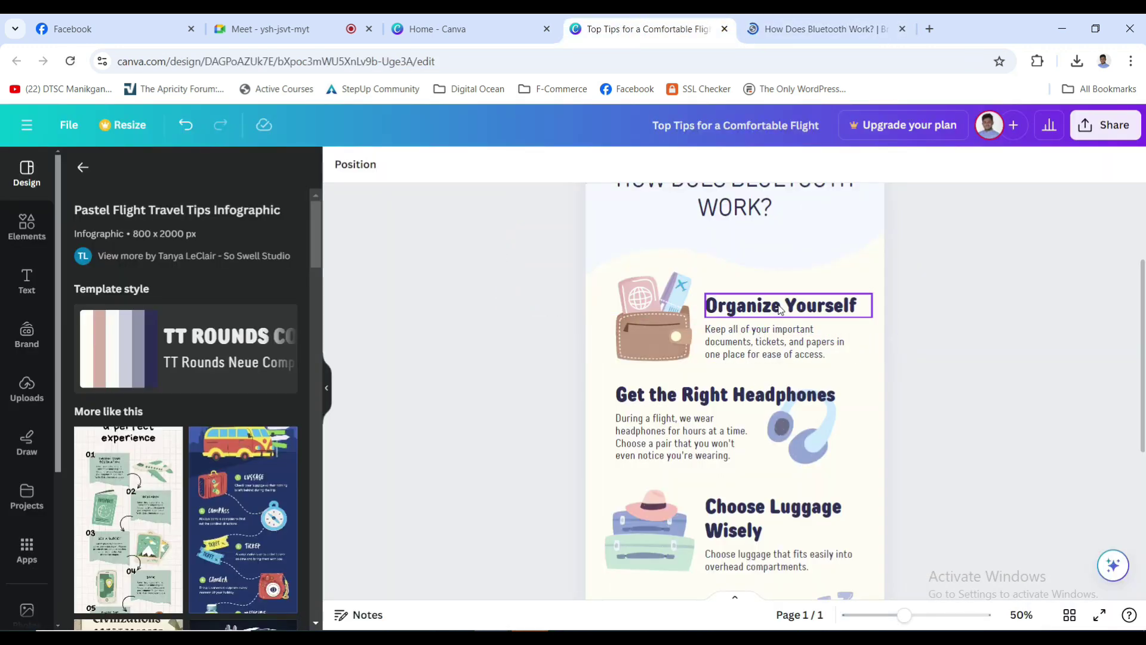
left_click(779, 309)
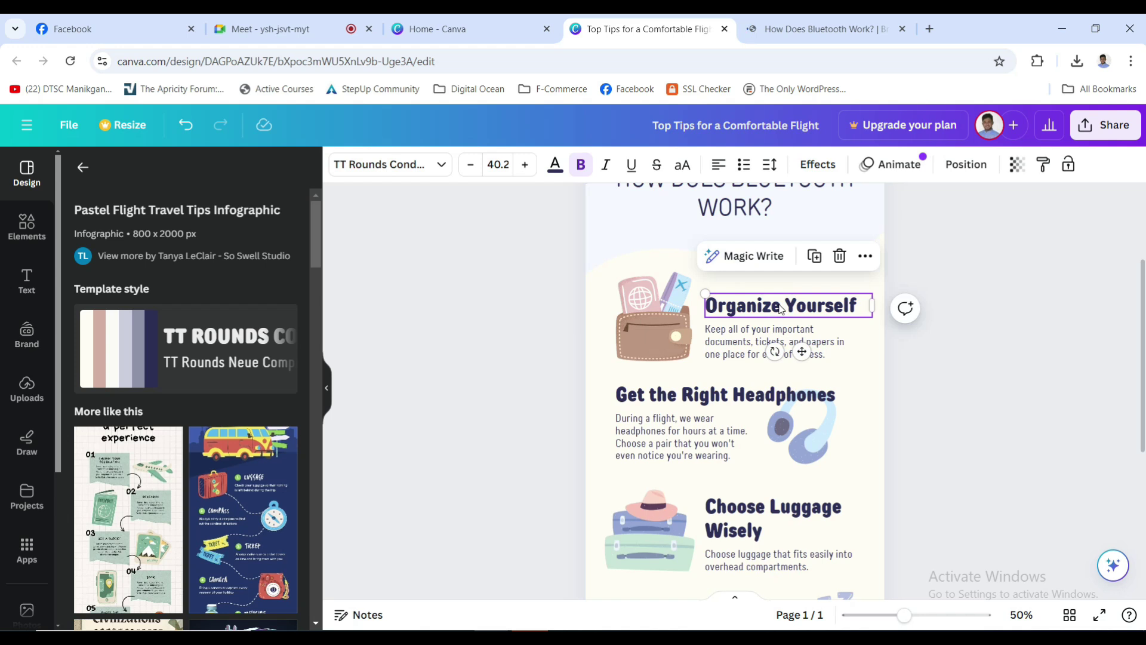
left_click(782, 345)
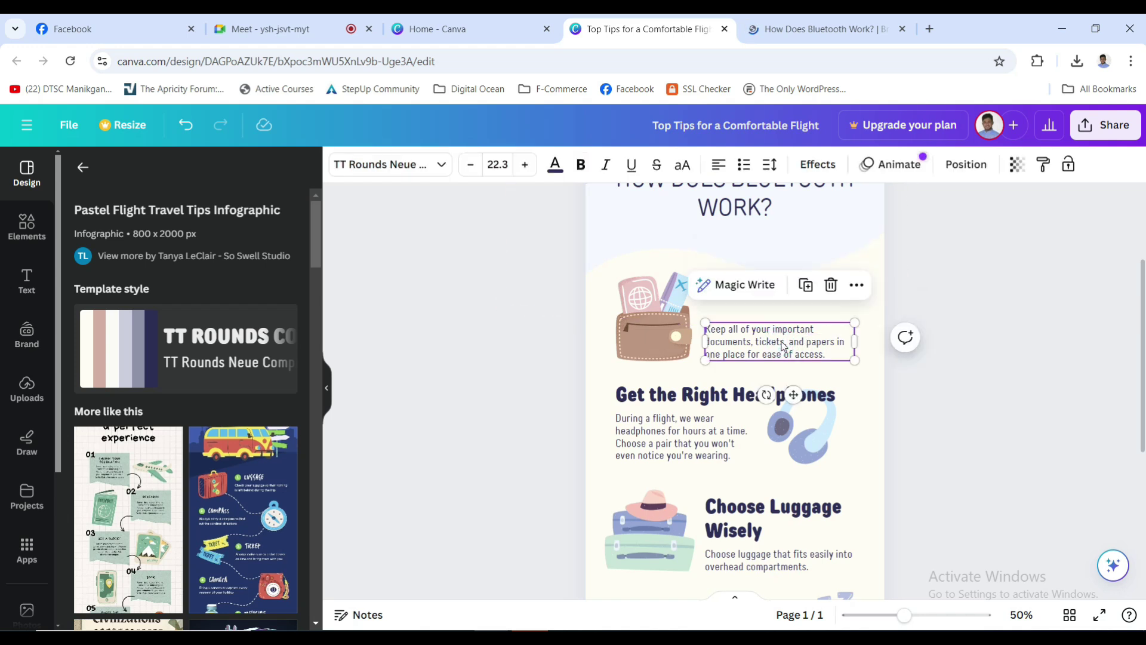
key("ctrl+a")
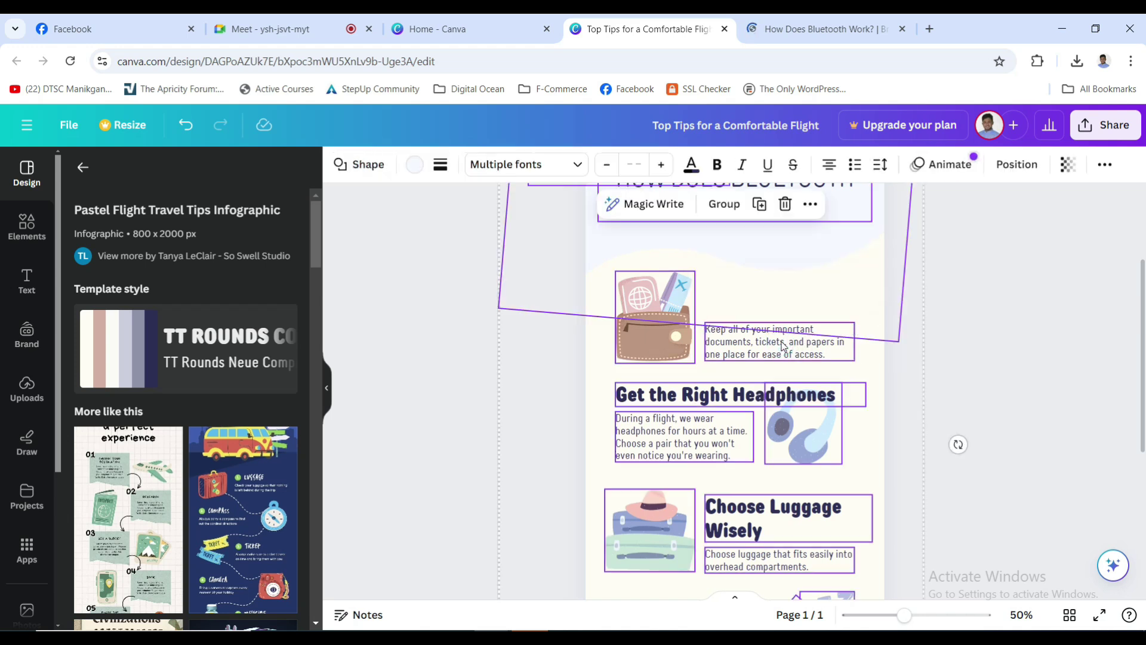
left_click(1026, 314)
- Replace the text beside the wallet with the copied paragraph and move it up to sit level with the picture
left_click(780, 345)
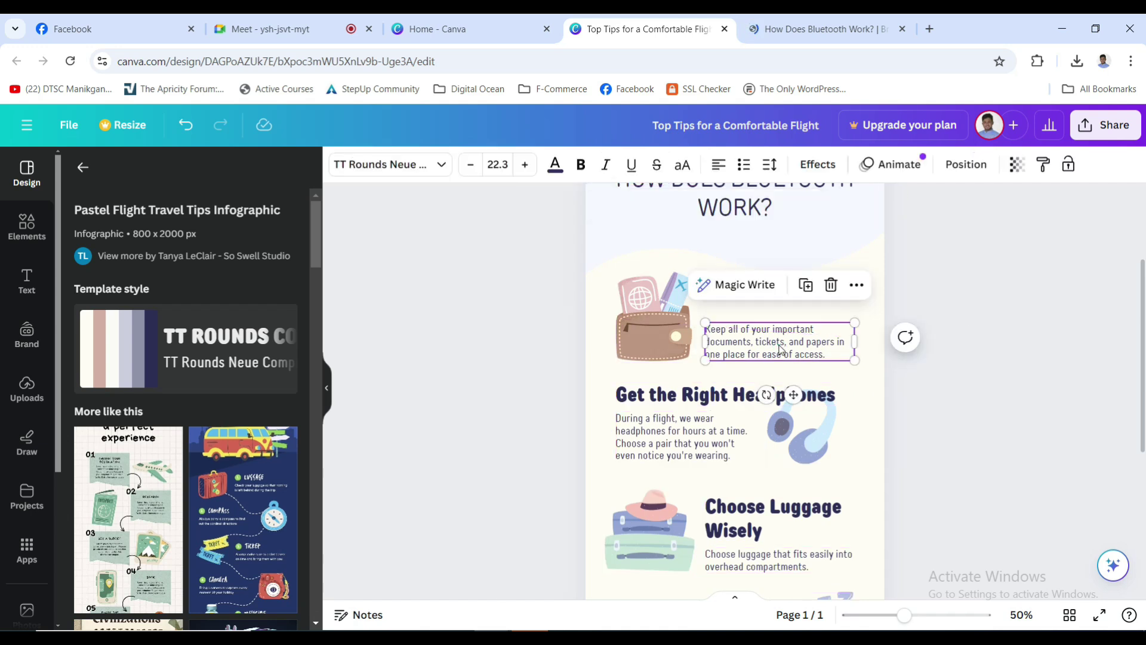
left_click(779, 345)
key("ctrl+v")
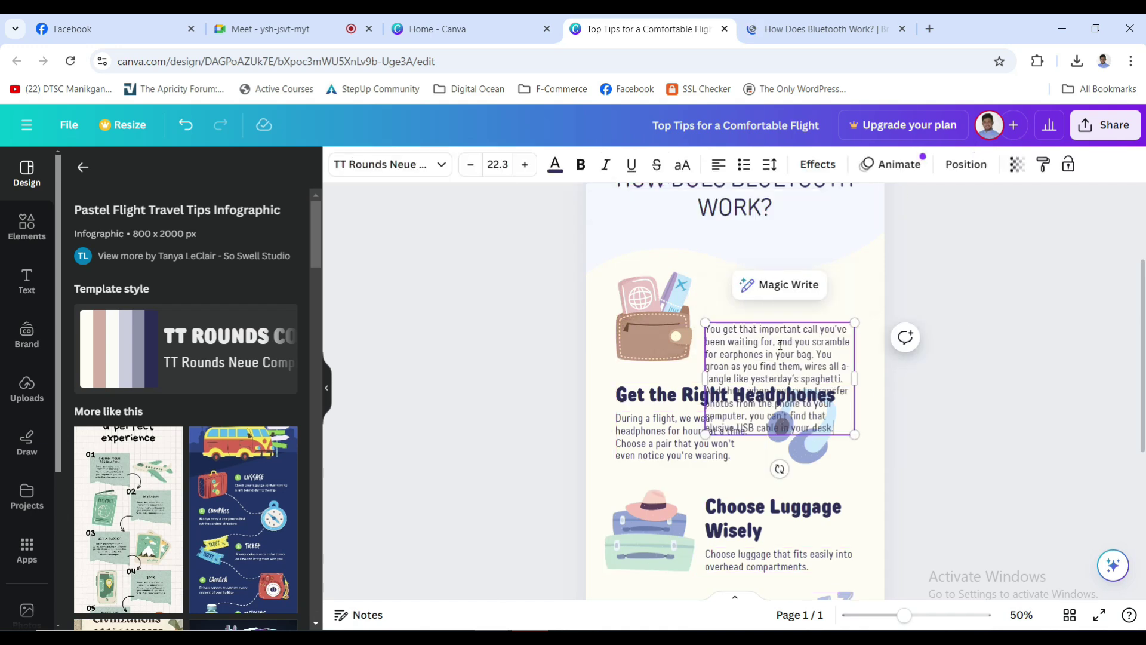
left_click(986, 311)
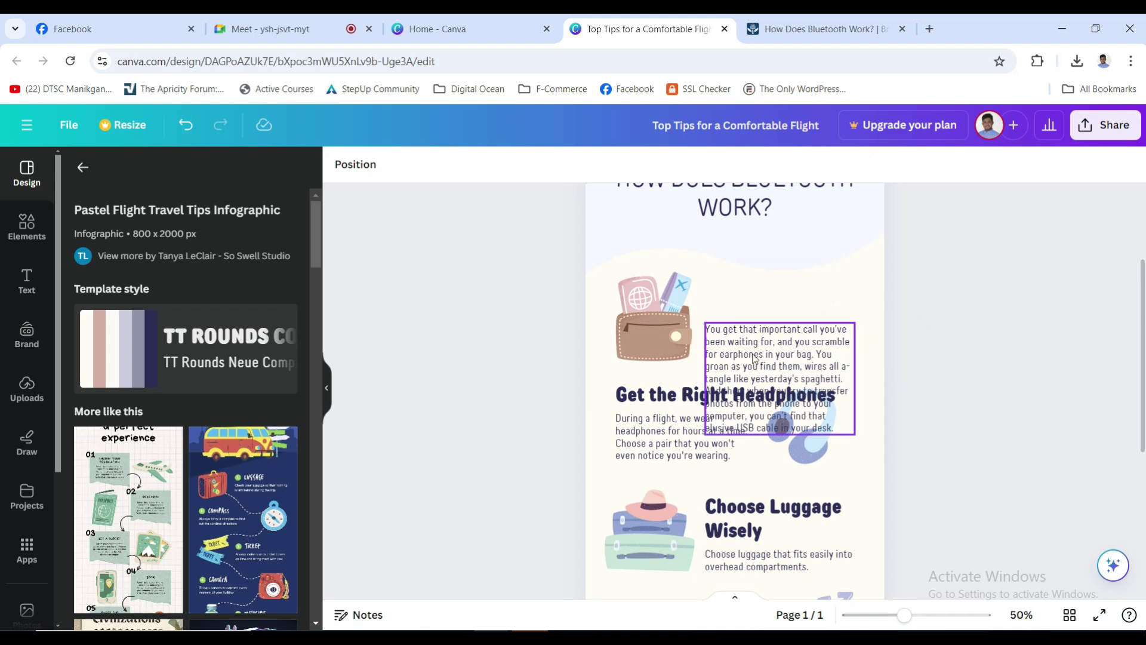
left_click_drag(769, 346, 767, 290)
left_click(1035, 316)
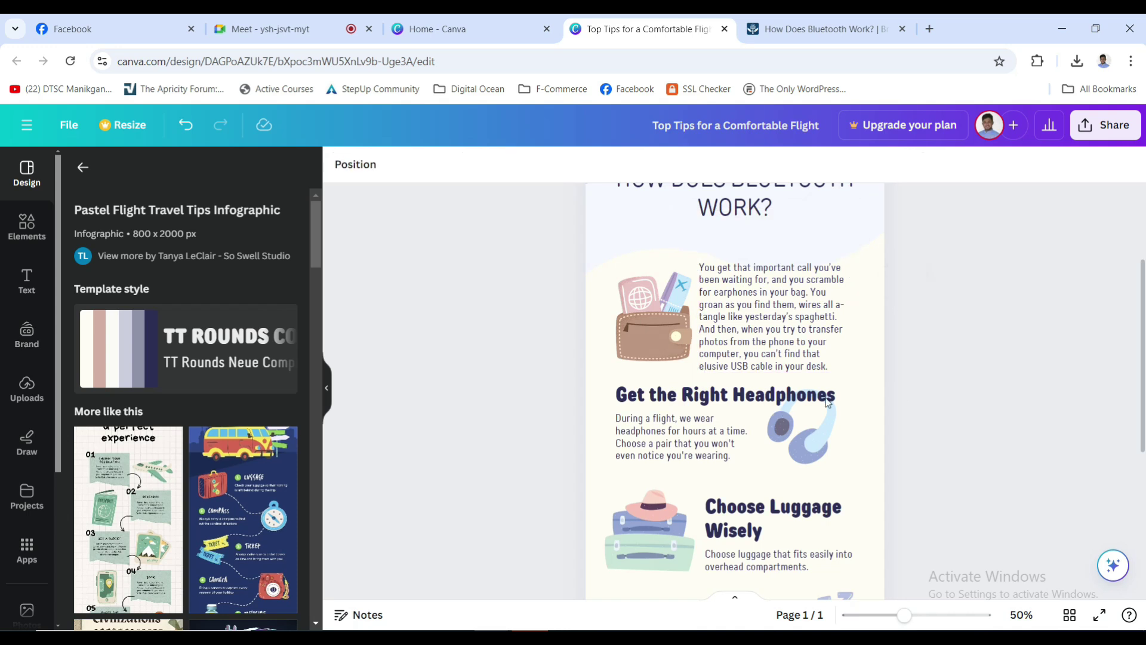
- Look over the Britannica article's next paragraphs on how Bluetooth connects devices for more usable text
left_click(821, 24)
scroll(621, 370, "down", 5)
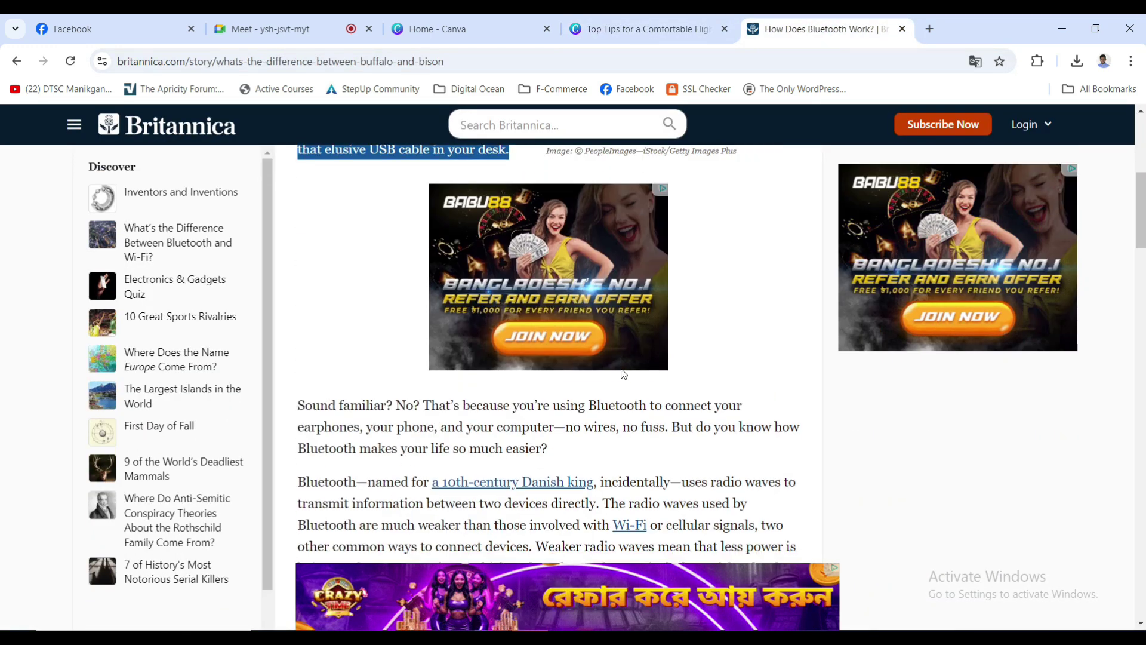
scroll(623, 373, "down", 7)
scroll(624, 373, "up", 4)
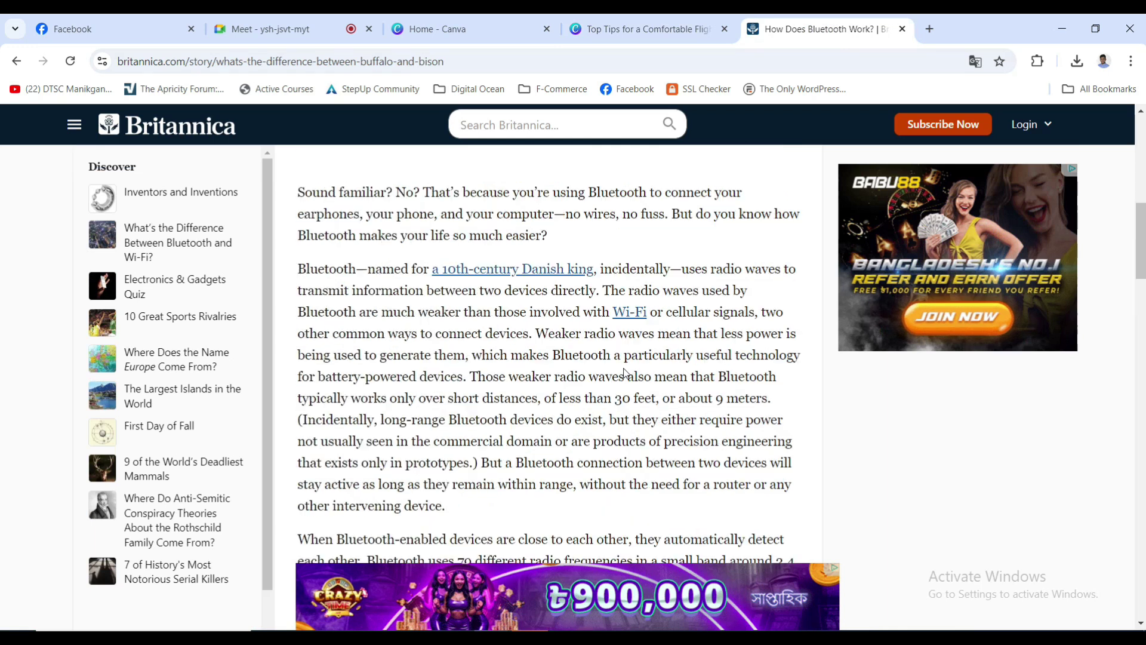
scroll(624, 373, "up", 4)
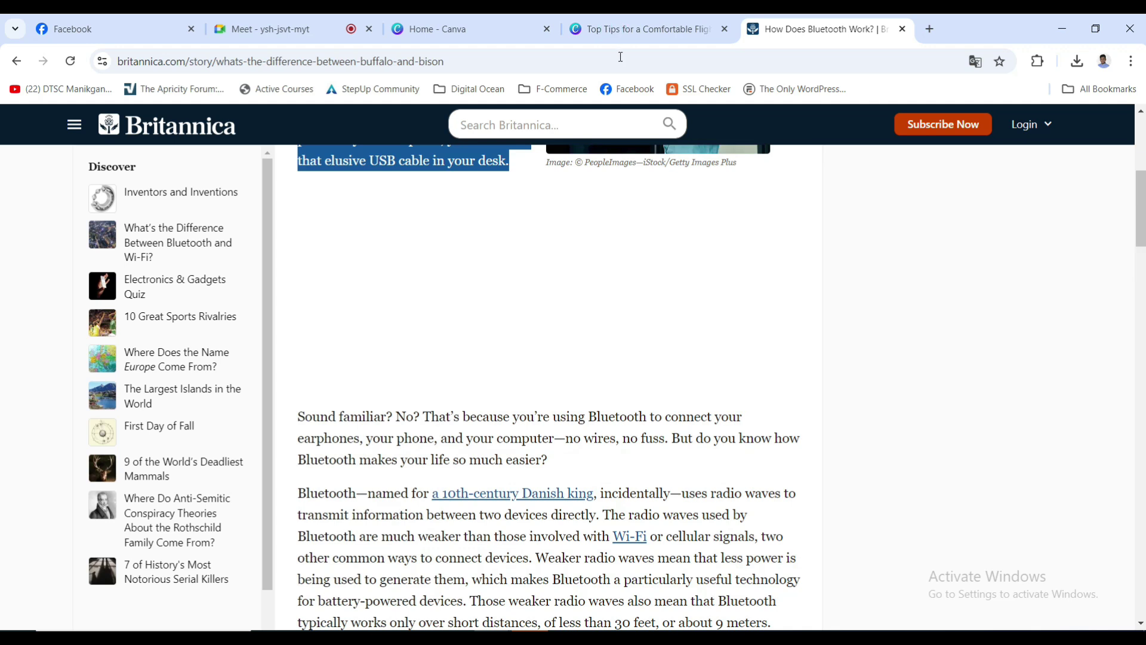
- Delete the infographic's headings "Get the Right Headphones", "Choose Luggage Wisely", "Get Some Sleep" and "Plan Your Arrival"
left_click(631, 30)
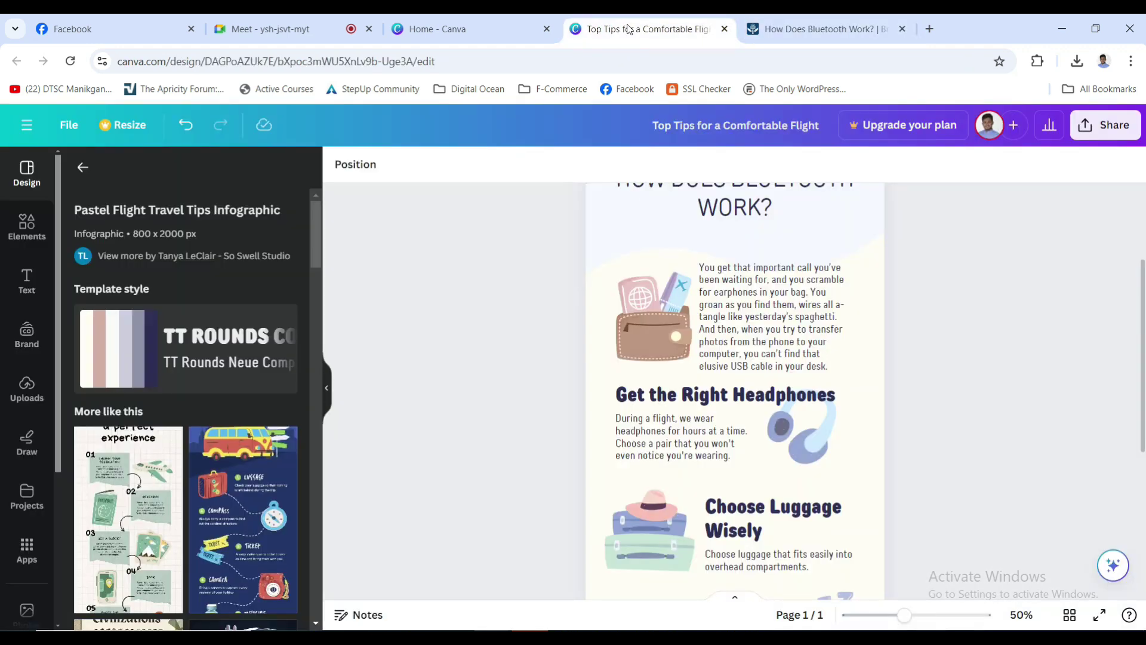
left_click(736, 397)
key("Delete")
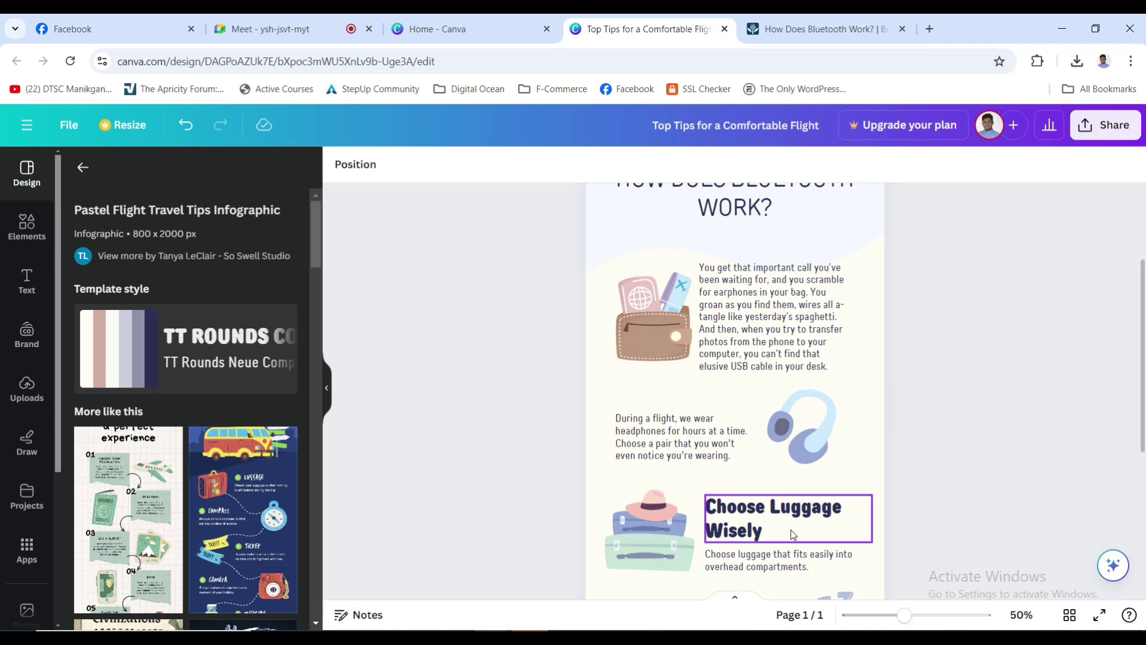
left_click(763, 512)
key("Delete")
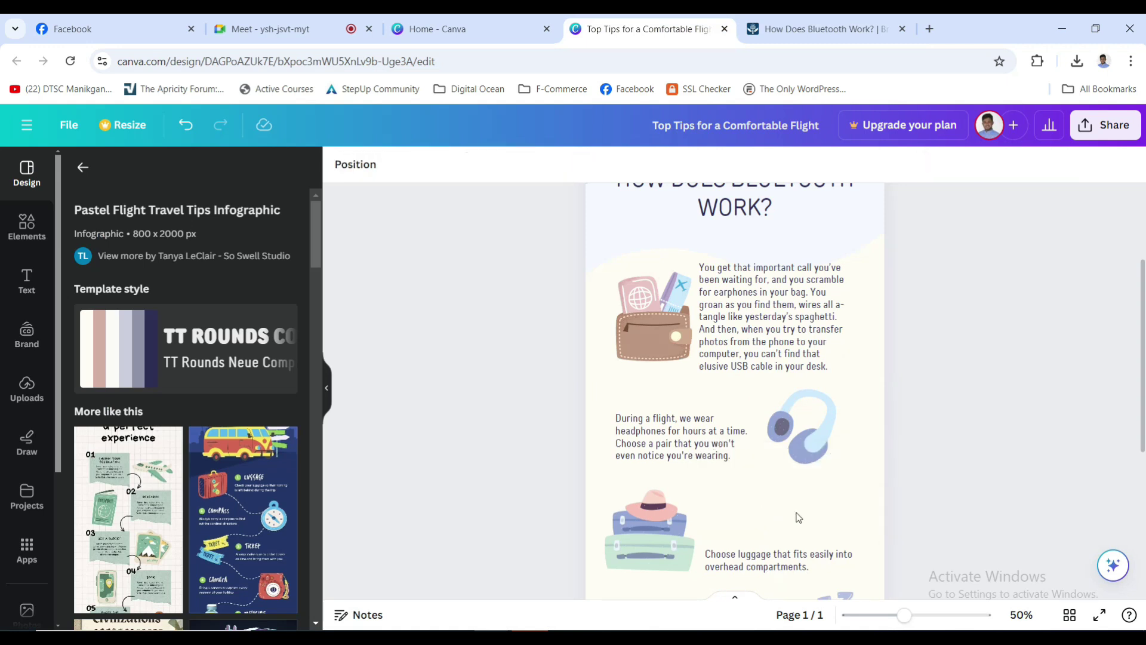
scroll(1071, 459, "down", 3)
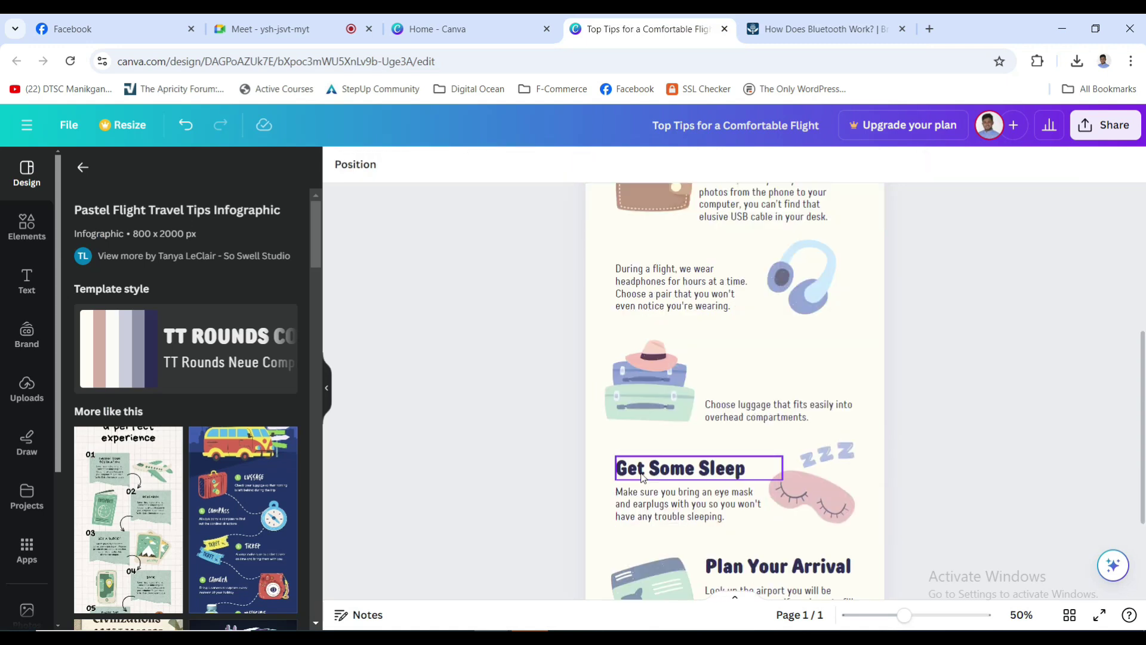
left_click(662, 471)
key("Delete")
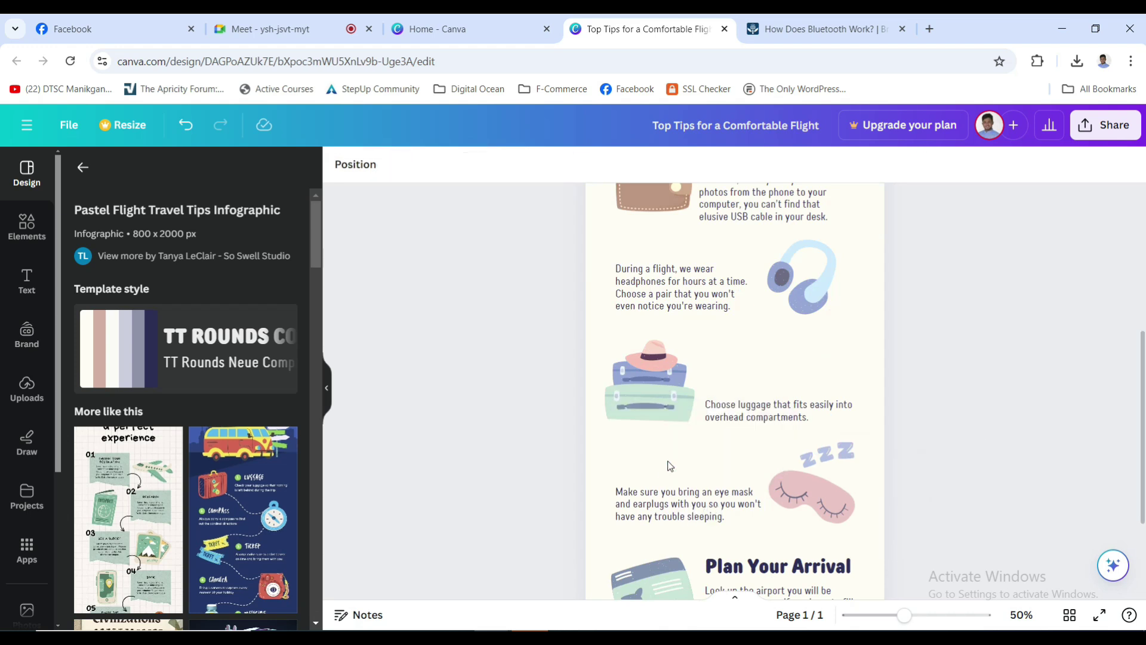
scroll(982, 441, "down", 2)
left_click(818, 499)
key("Delete")
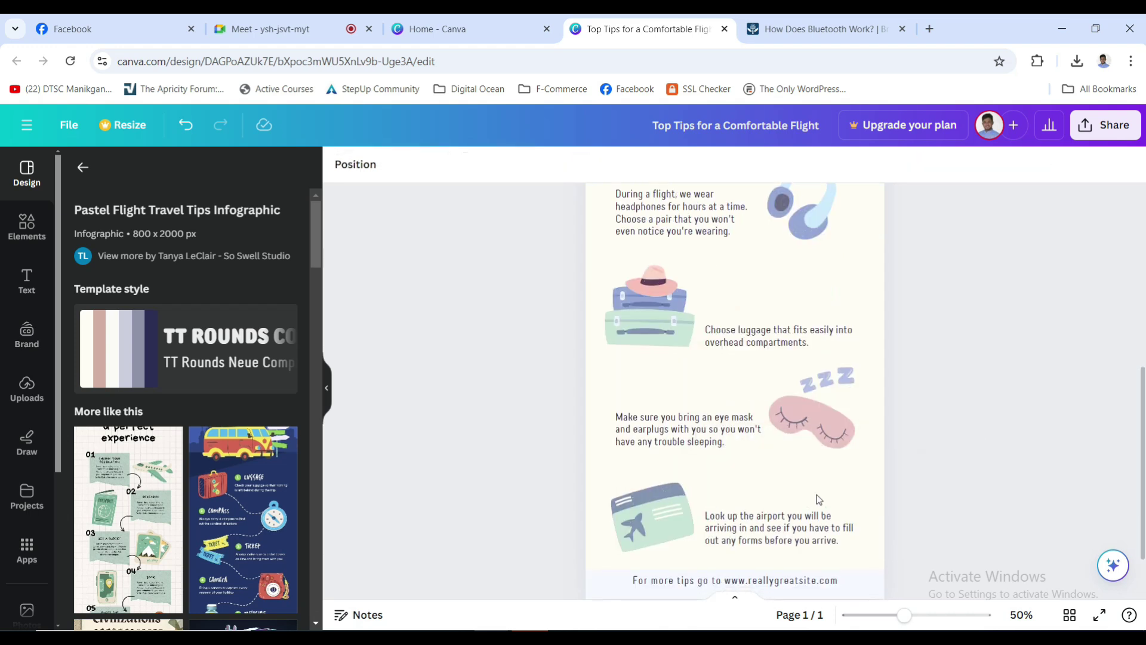
scroll(1071, 432, "down", 2)
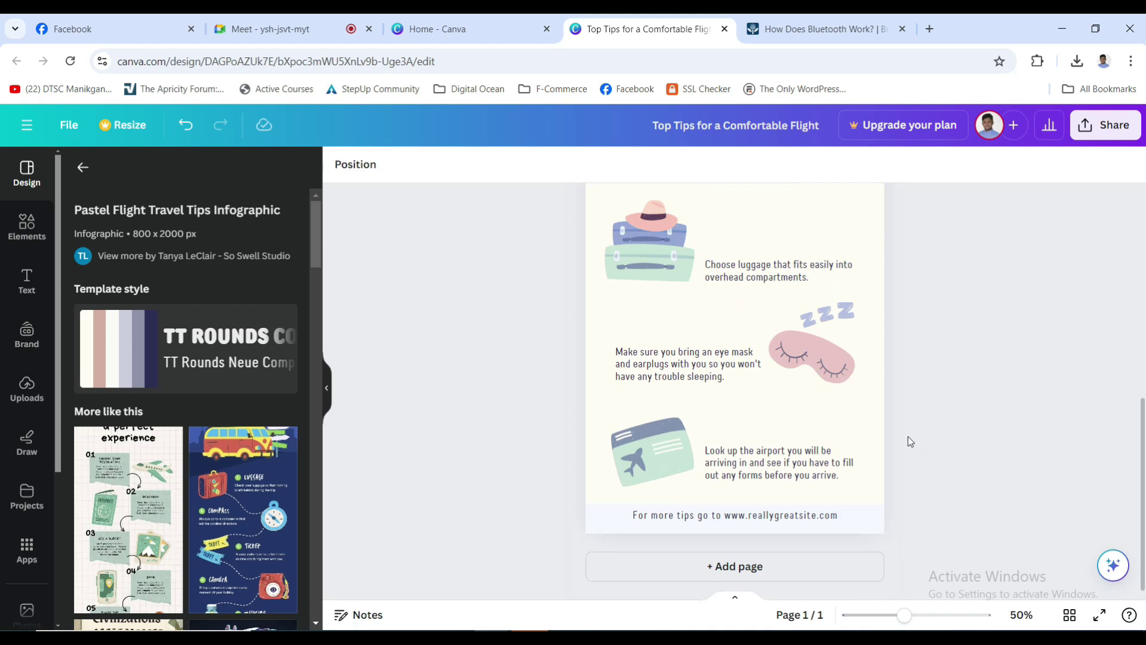
- Try to copy the "Sound familiar? No?" paragraph from the Britannica Bluetooth article and return to the Canva infographic
scroll(905, 434, "up", 10)
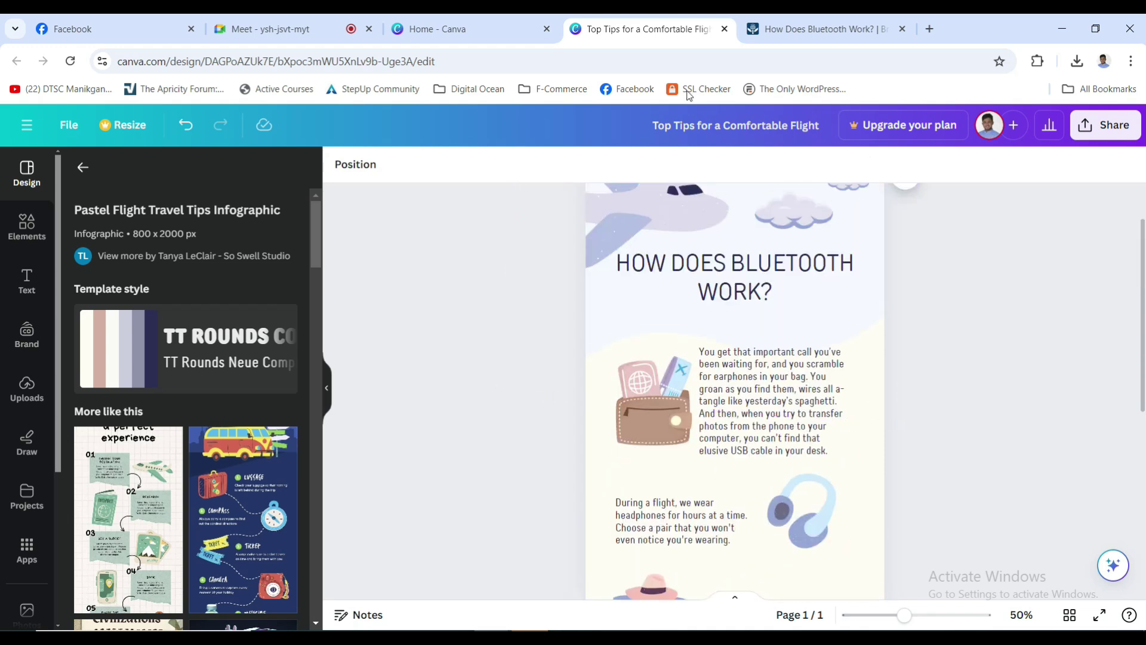
left_click(813, 30)
left_click_drag(560, 475, 366, 438)
left_click_drag(301, 420, 299, 418)
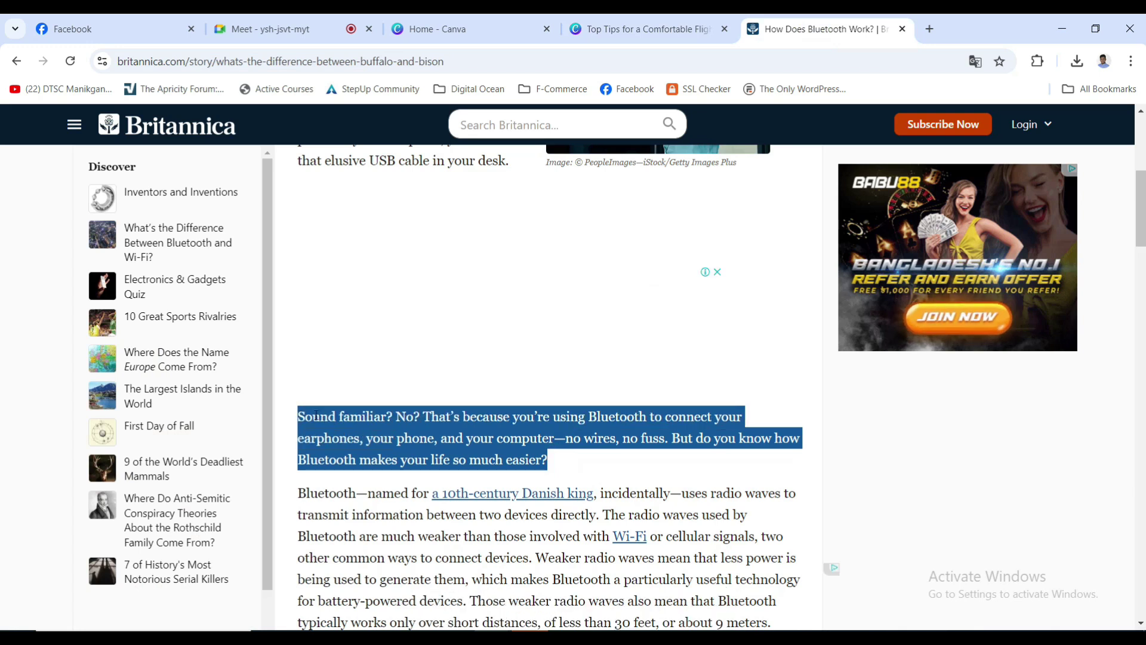
right_click(319, 419)
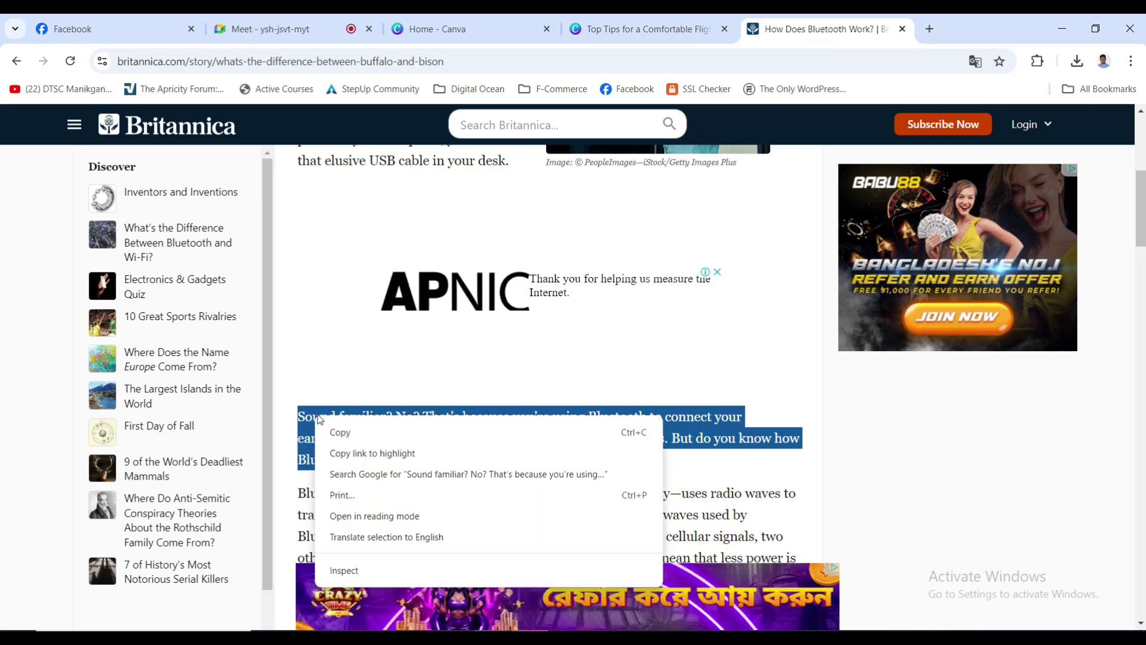
left_click(626, 30)
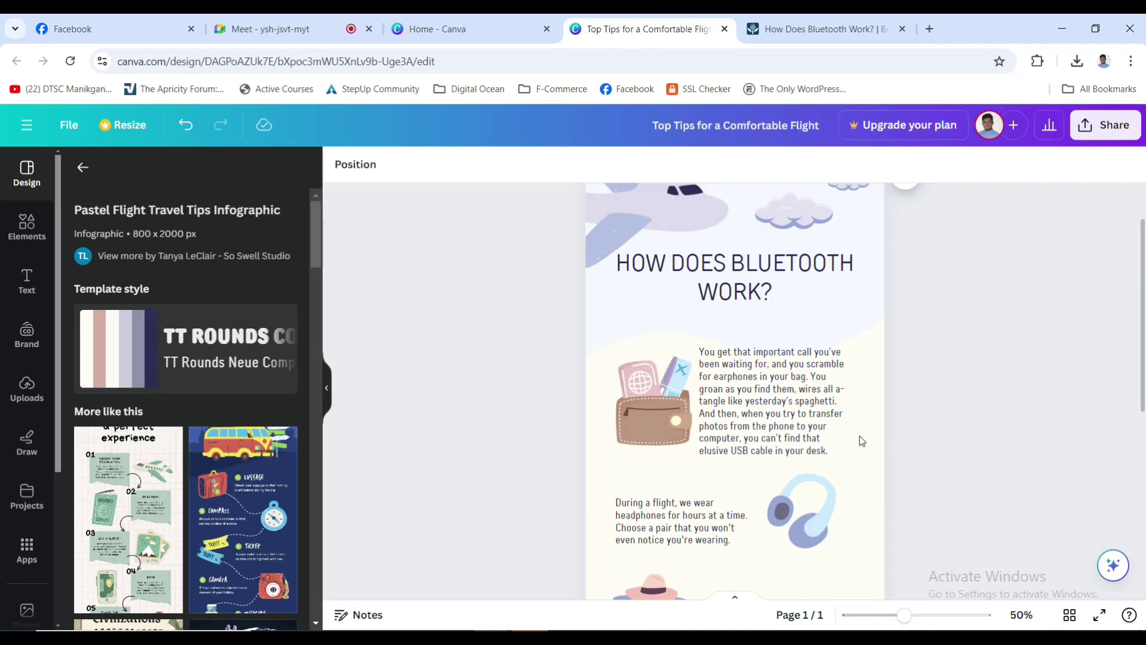
- Replace the text beside the headphones with the "You get that important call" paragraph from the clipboard
left_click(668, 522)
left_click(668, 523)
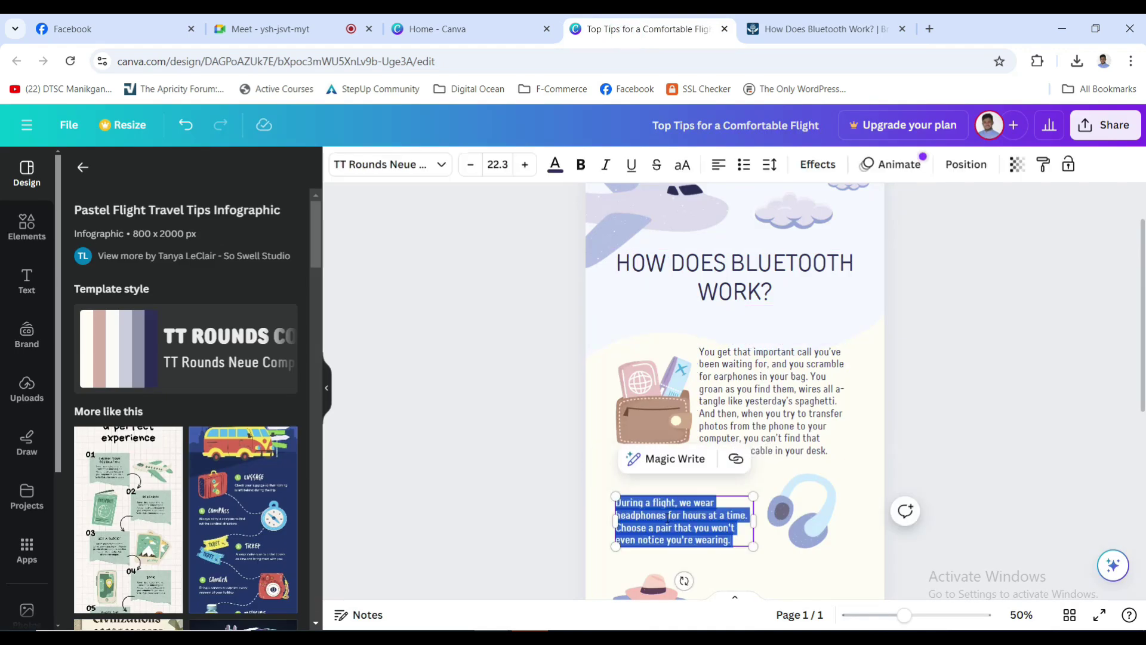
key("ctrl+v")
left_click(906, 455)
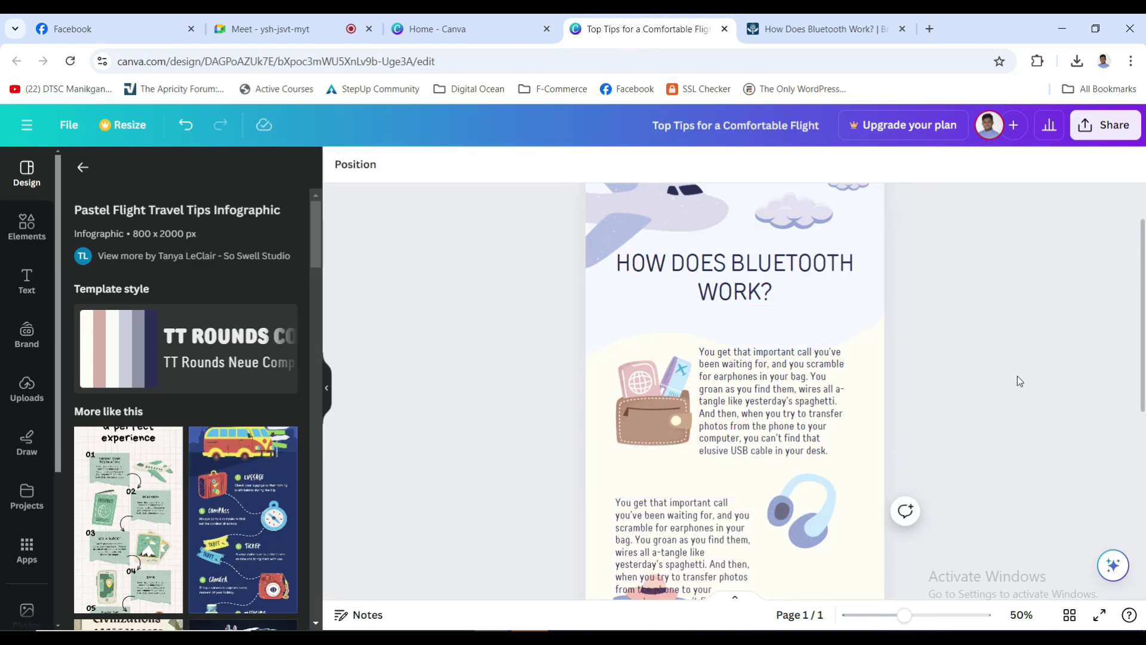
- Delete the suitcase picture overlapping the new paragraph and move the headphones down to sit level with the text
scroll(1026, 376, "down", 3)
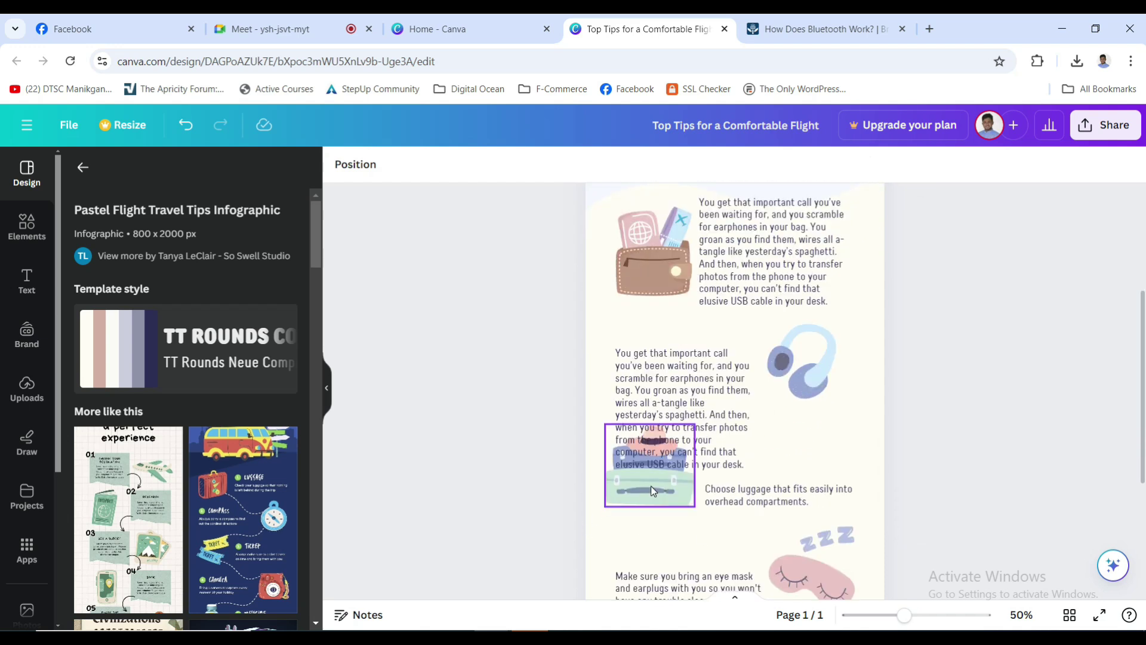
left_click(653, 487)
key("Delete")
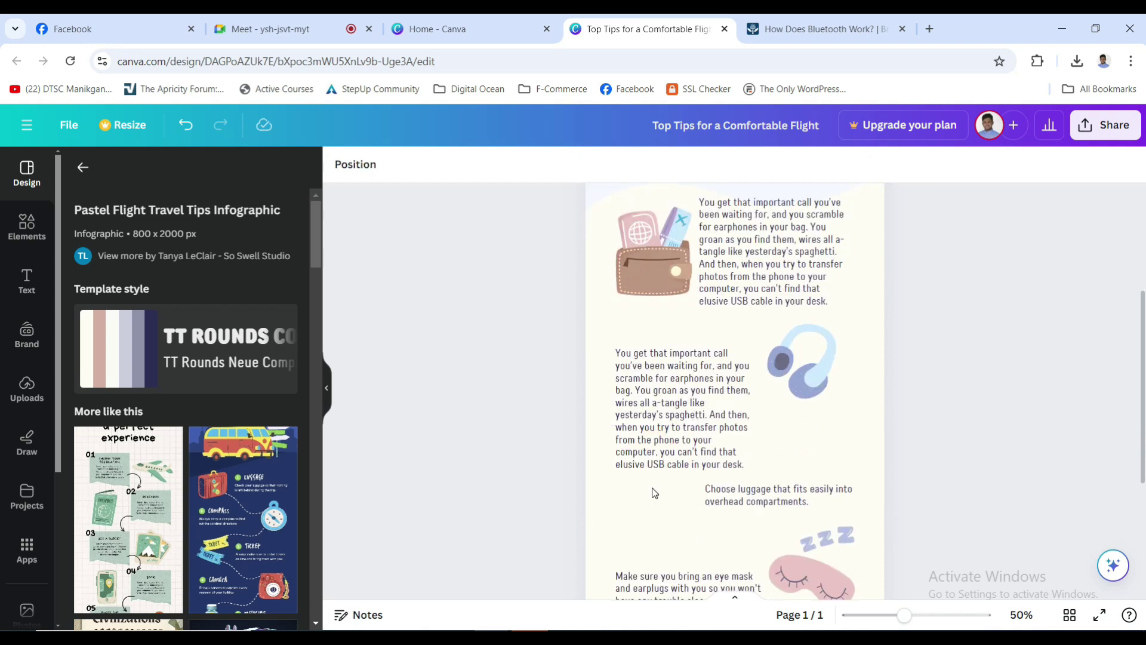
left_click(804, 365)
left_click_drag(805, 364, 816, 418)
left_click(962, 432)
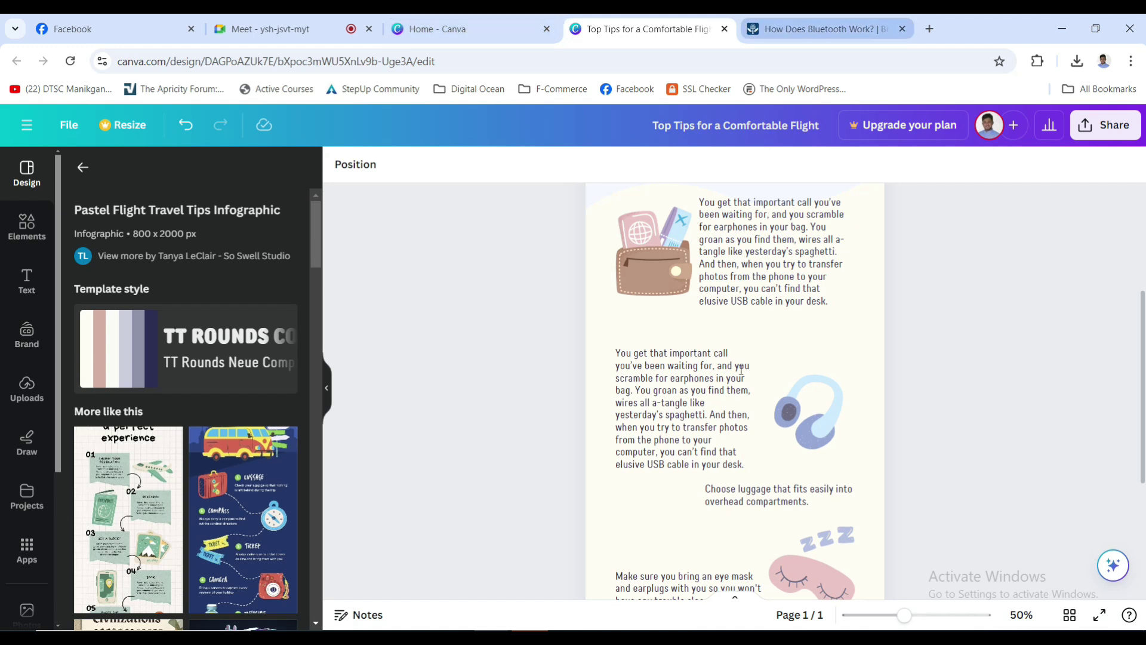
- Copy the Britannica sentence from "Bluetooth—named for a 10th-century Danish king" to "two devices directly." and return to the Canva infographic
left_click(826, 28)
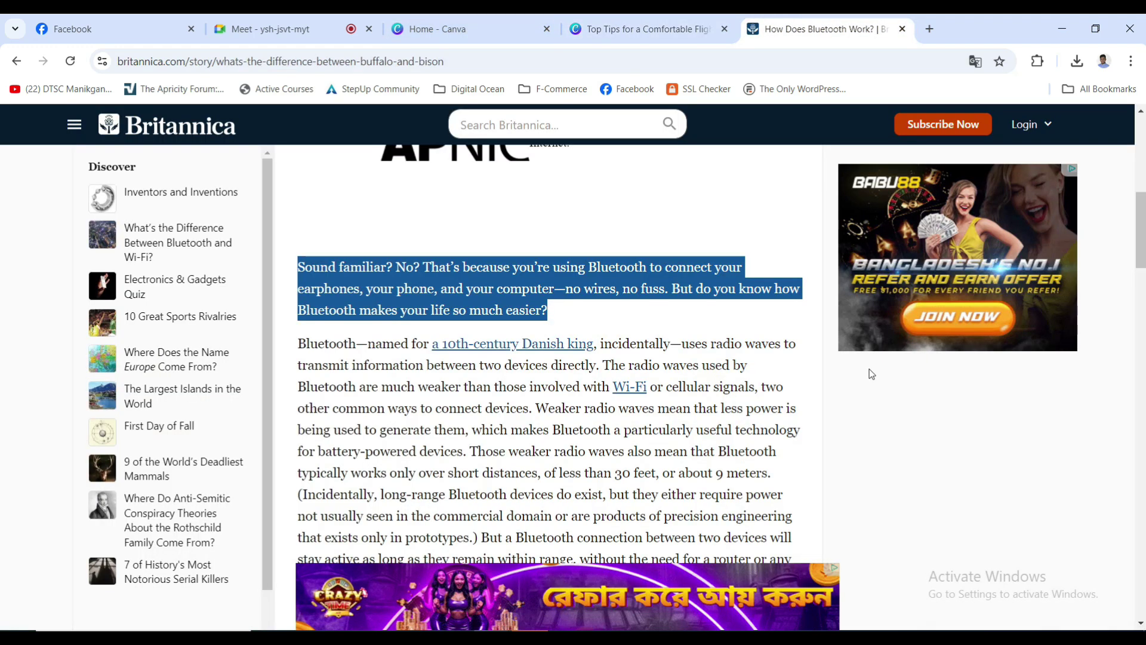
scroll(550, 275, "down", 3)
scroll(549, 275, "up", 1)
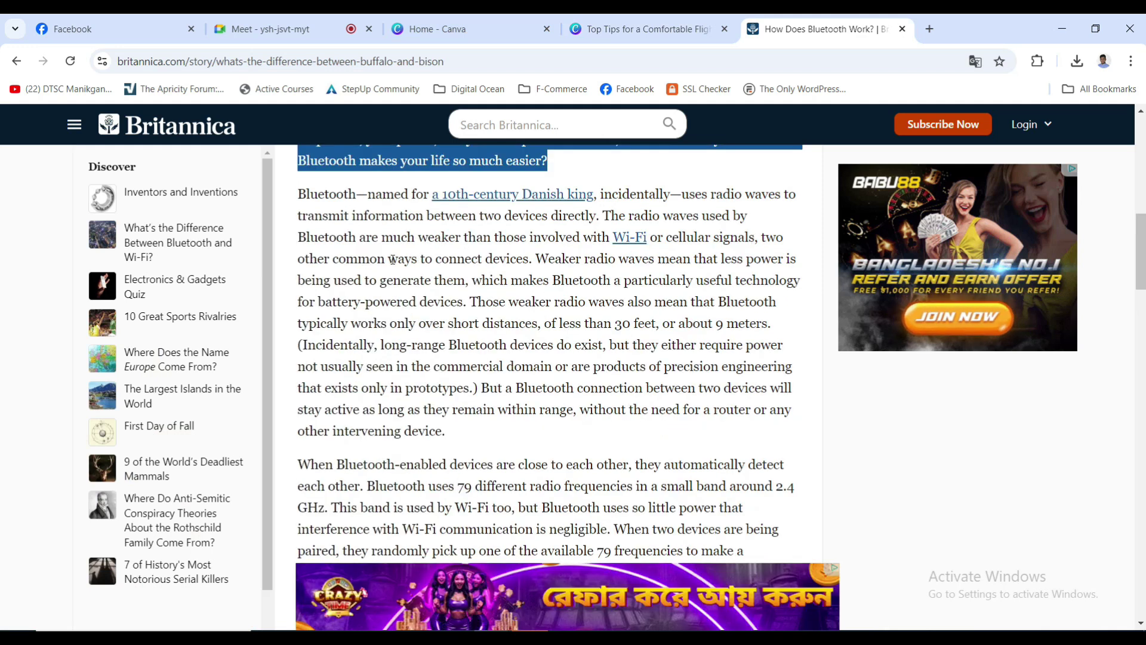
left_click(596, 219)
left_click_drag(597, 218, 299, 195)
key("ctrl+c")
right_click(302, 198)
left_click(331, 215)
left_click(649, 30)
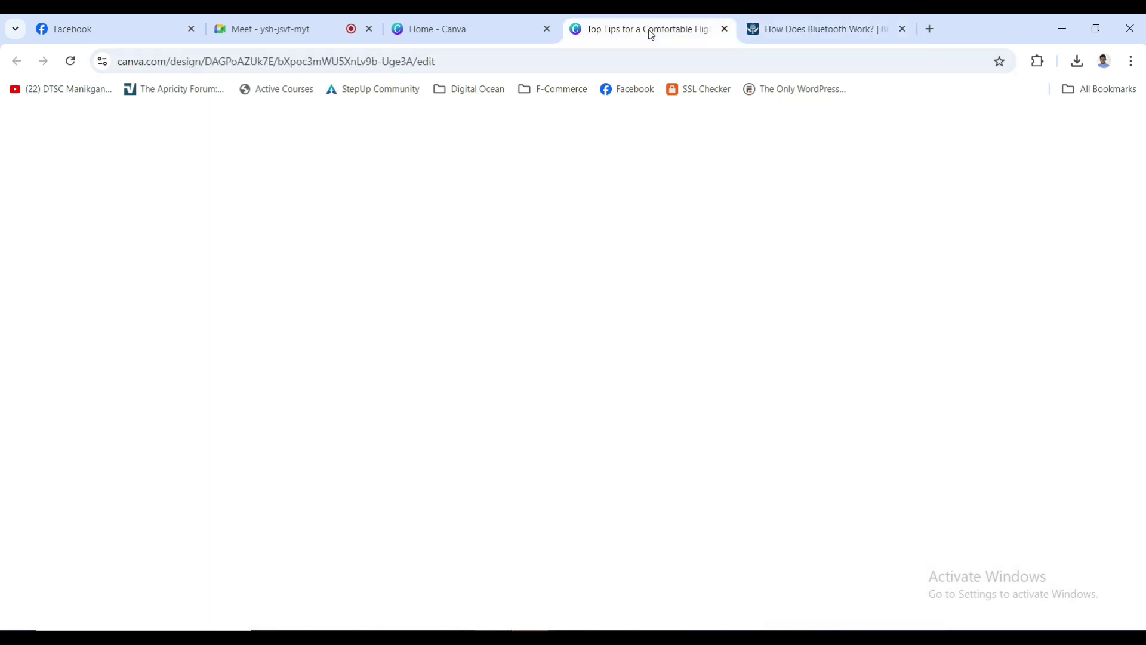
- Replace the "Choose luggage that fits easily into overhead compartments." text with the copied Bluetooth sentence
double_click(779, 487)
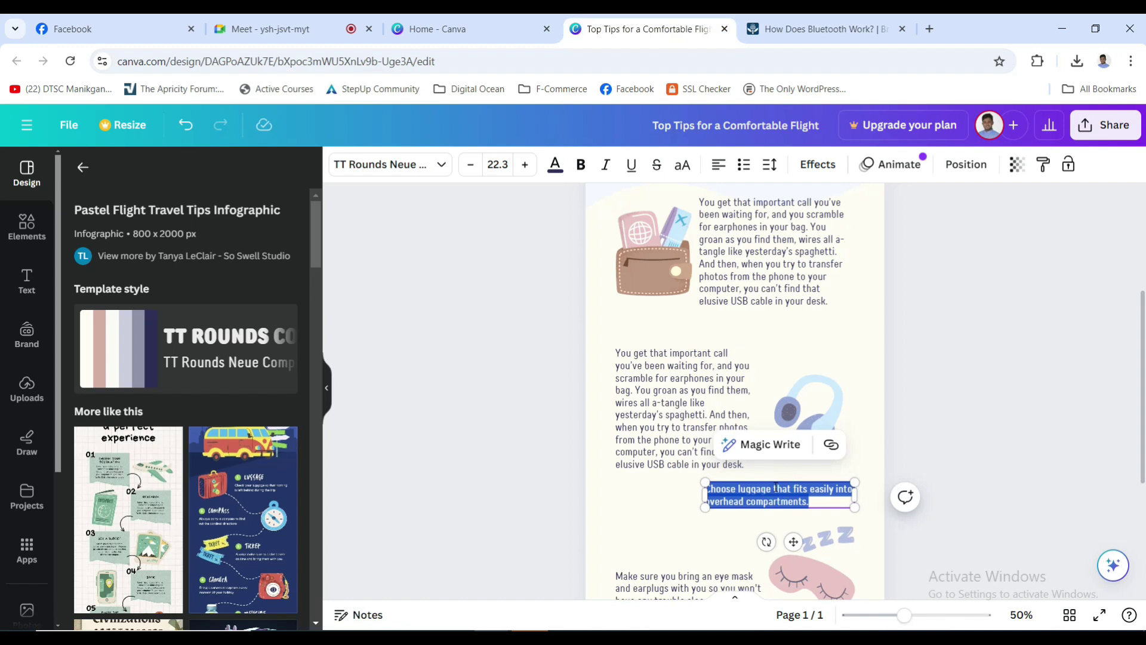
key("ctrl+v")
left_click(966, 494)
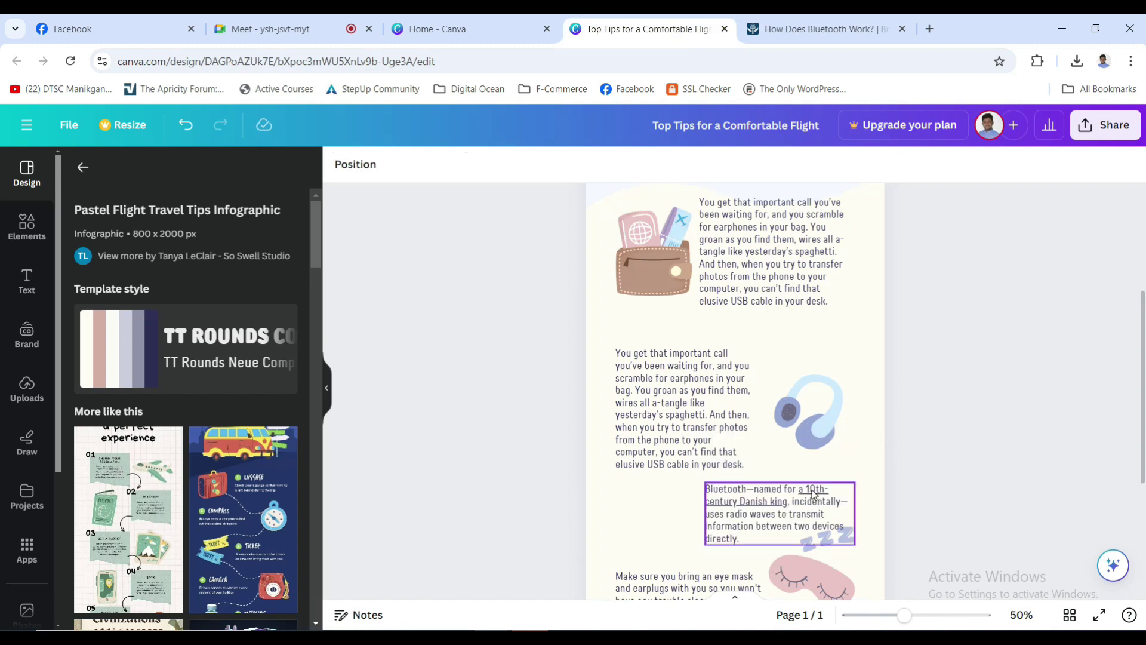
- Remove the Britannica link from the word "Danish" in the pasted sentence
left_click(744, 506)
double_click(752, 502)
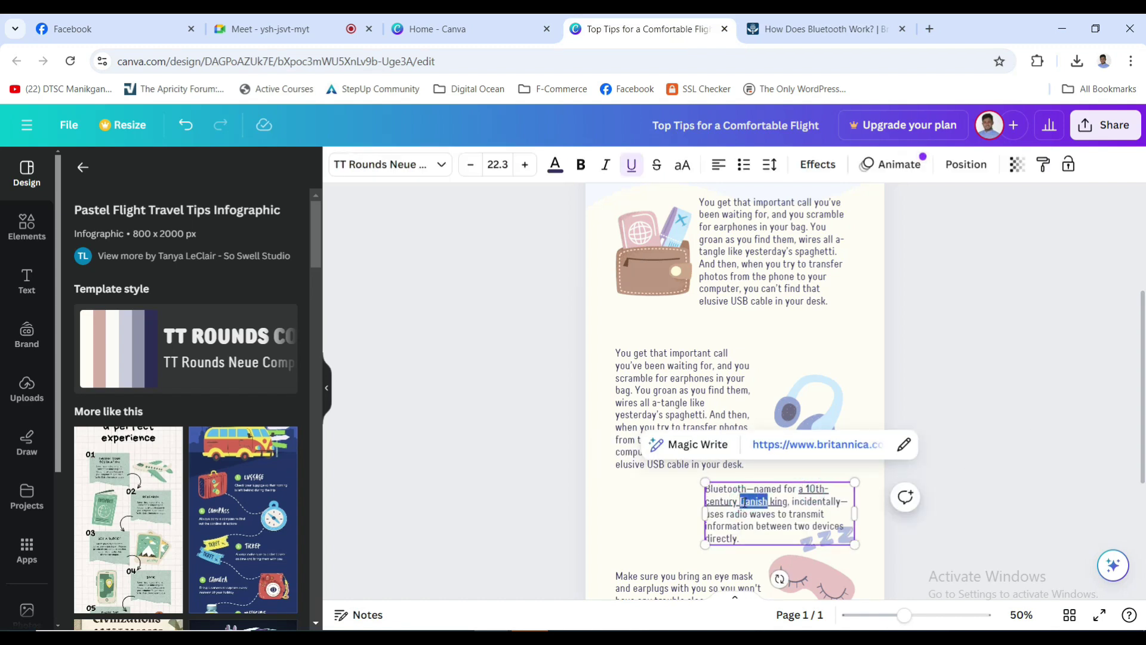
left_click(904, 444)
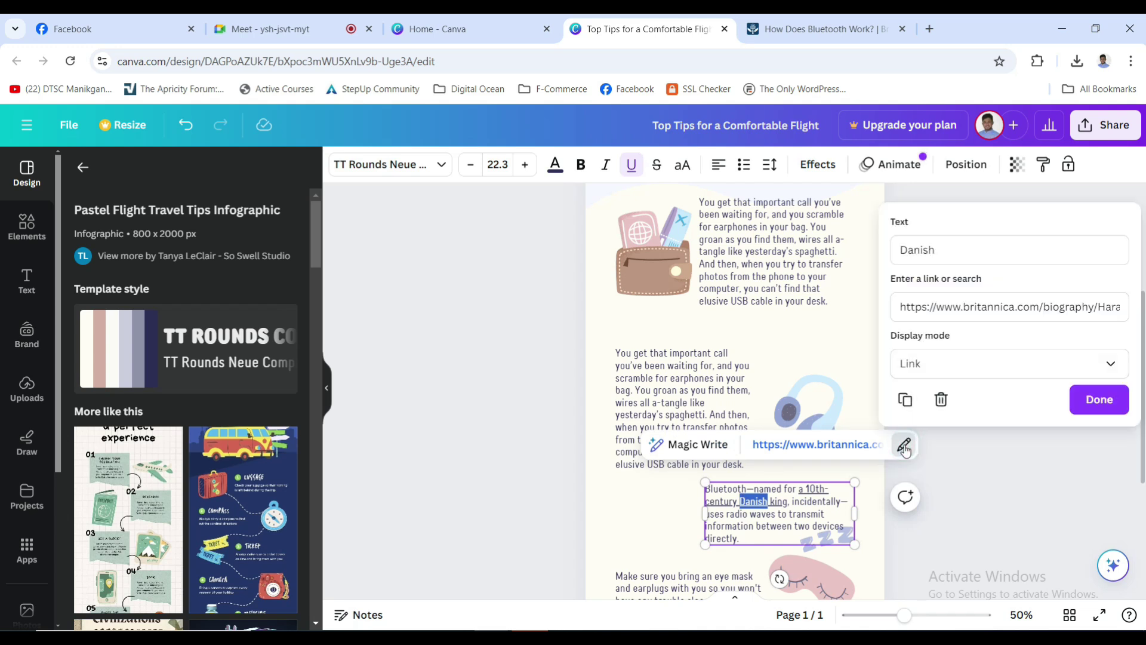
left_click(940, 399)
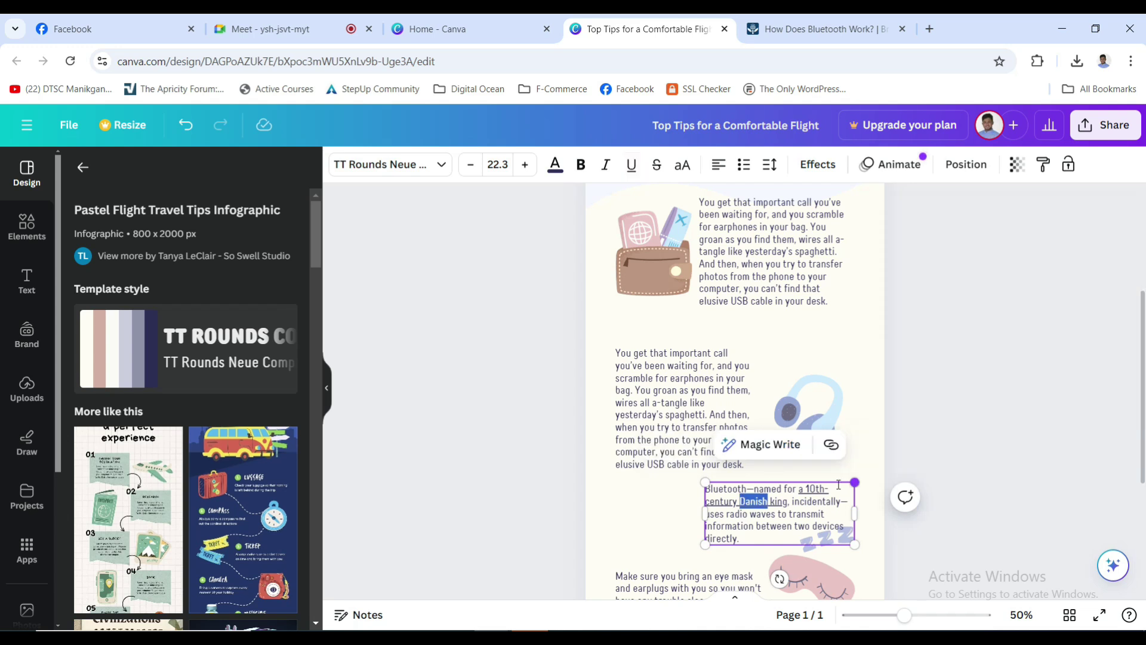
left_click(983, 405)
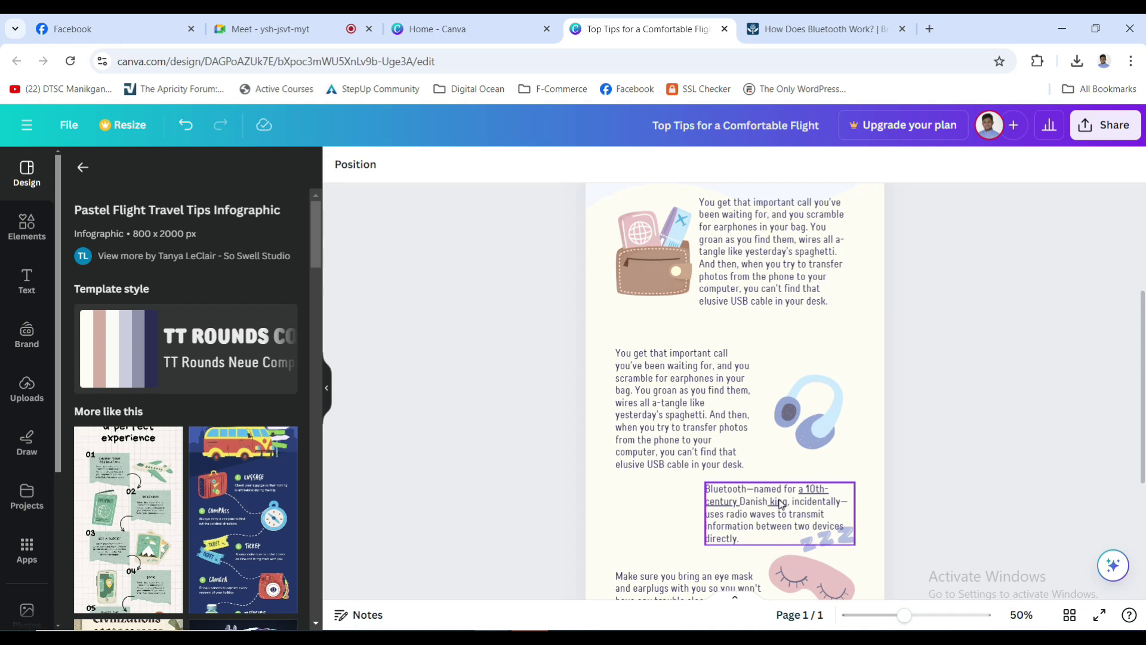
left_click(781, 504)
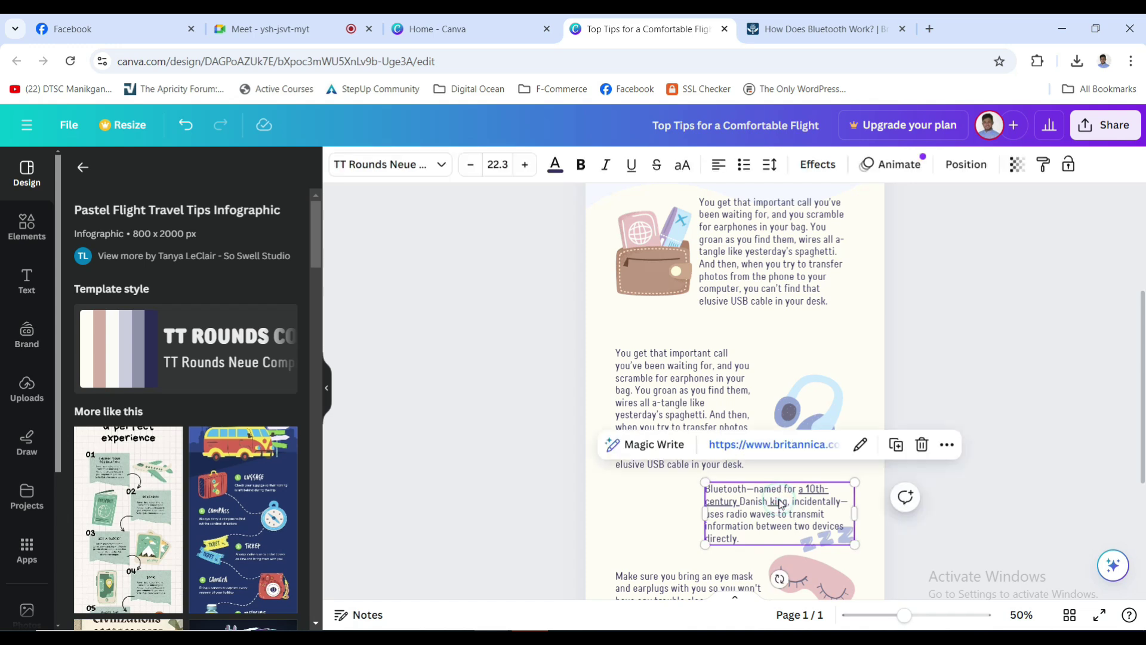
left_click(922, 445)
key("ctrl+z")
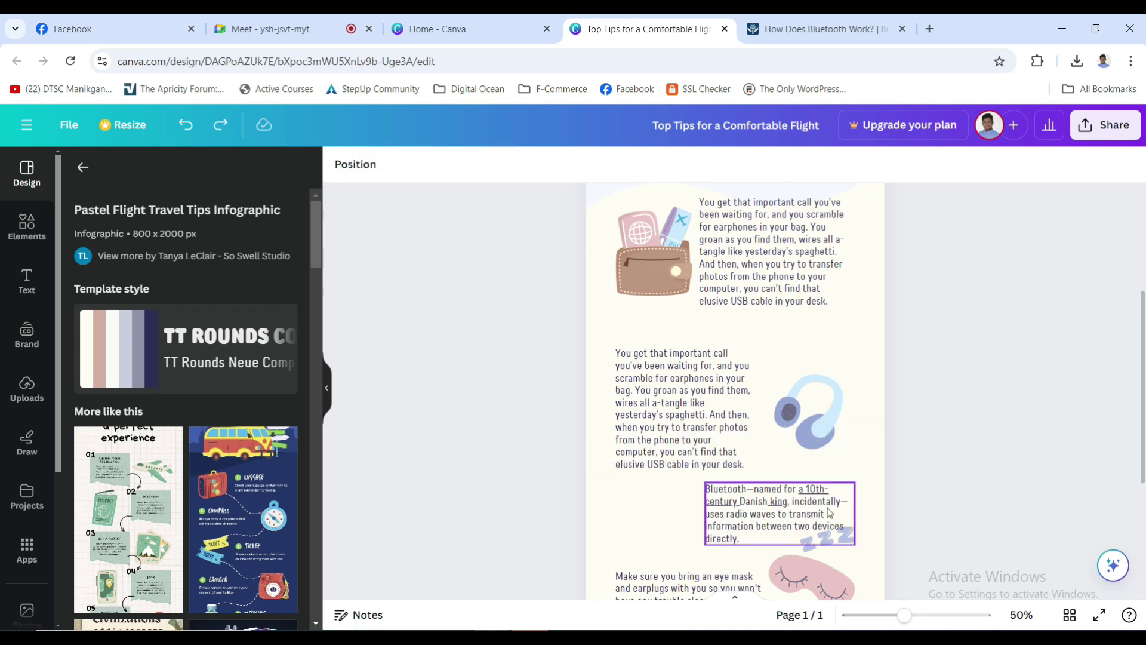
- Remove the Britannica link from the words "a 10th-century" in the pasted sentence
left_click(816, 484)
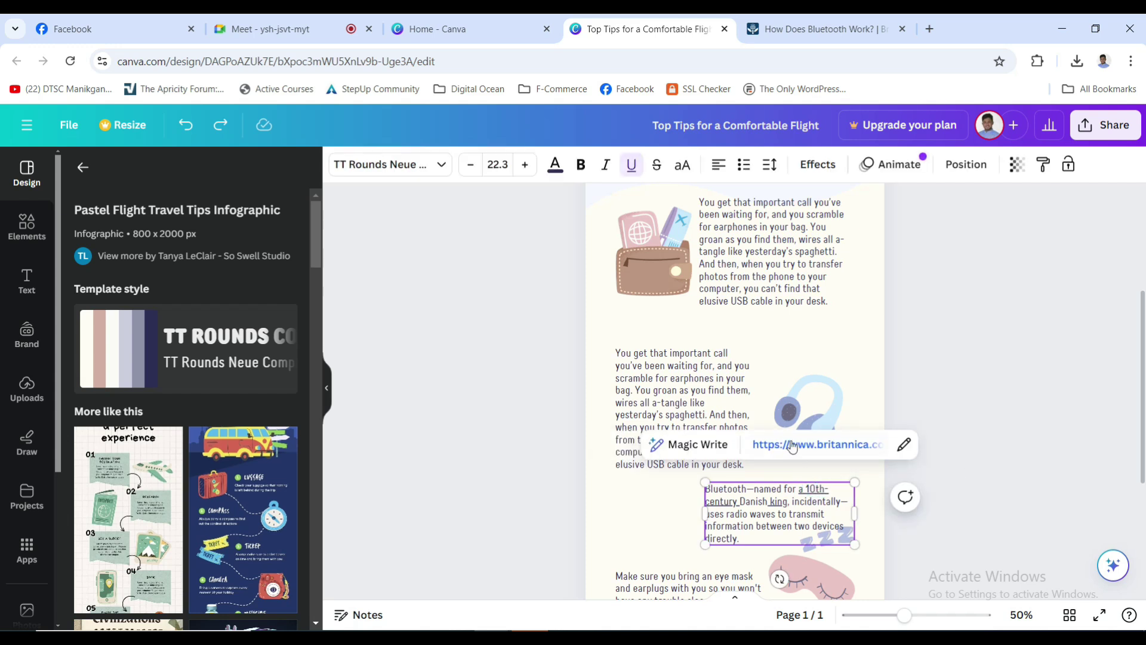
left_click(904, 446)
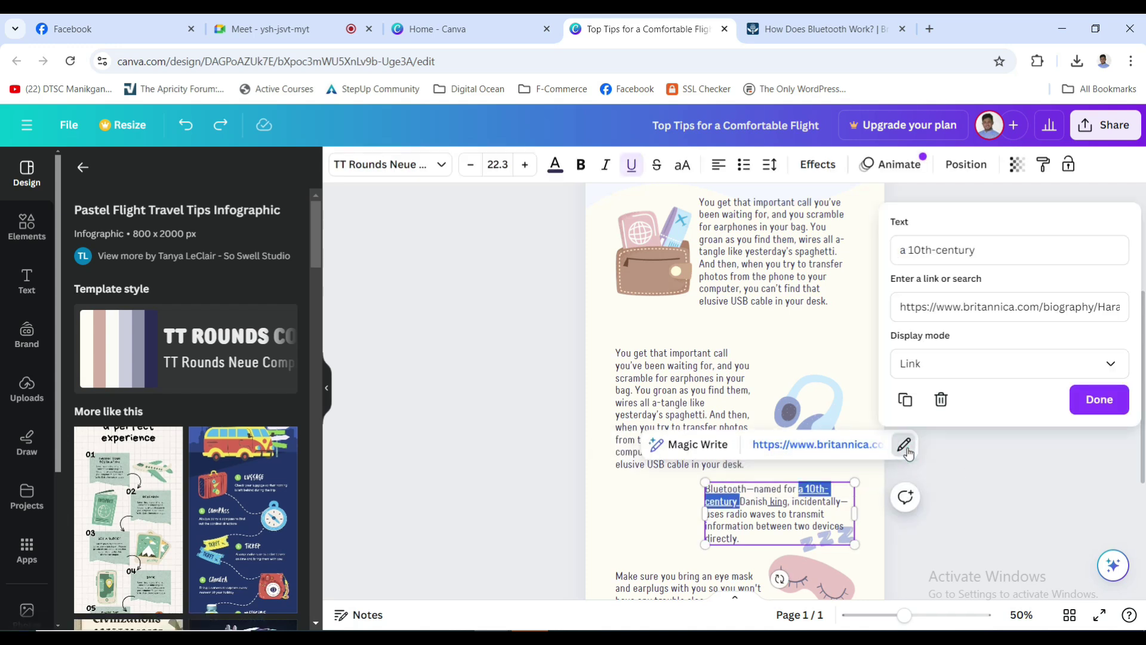
left_click(940, 400)
left_click(979, 460)
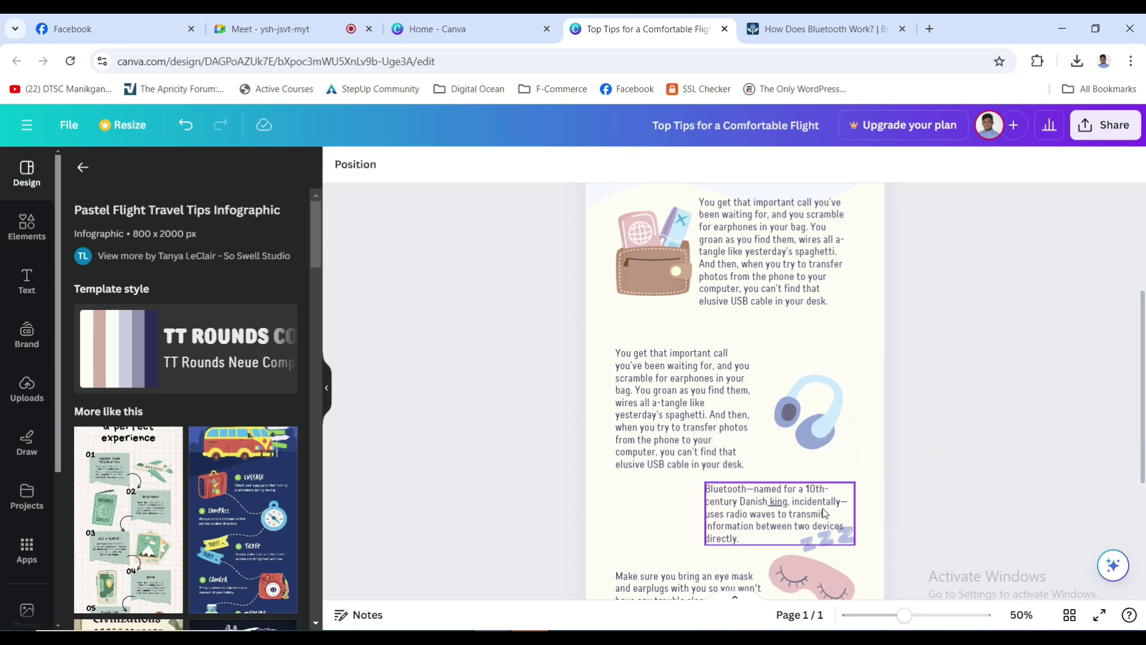
- Remove the Britannica link from the word "king" in the pasted sentence
left_click(780, 508)
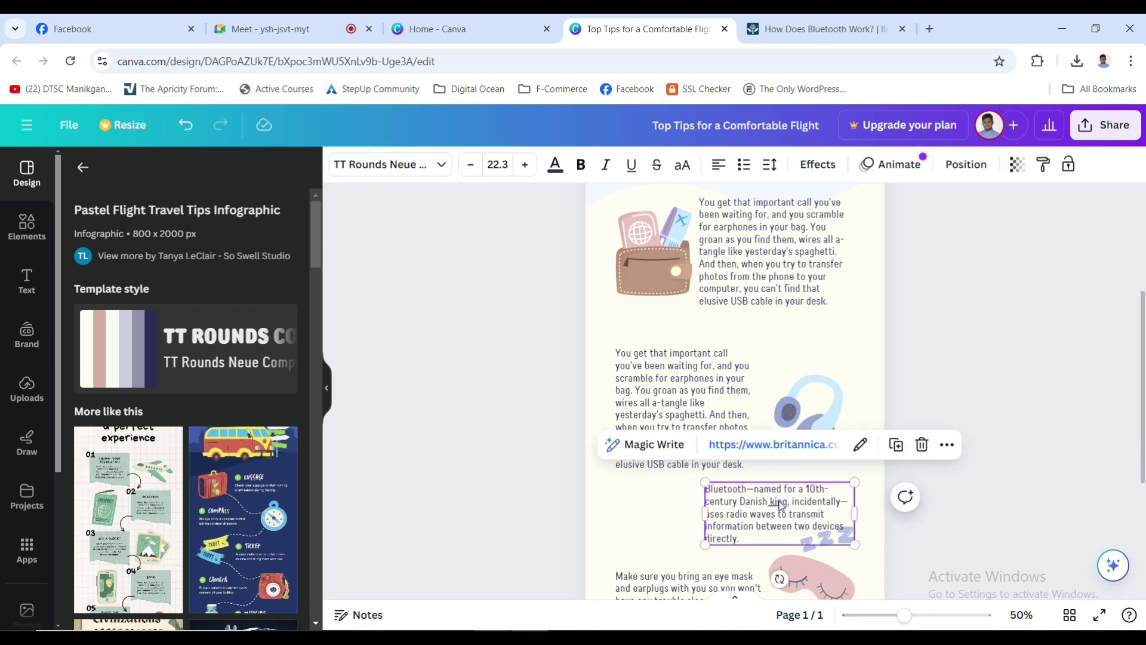
double_click(780, 503)
left_click(904, 444)
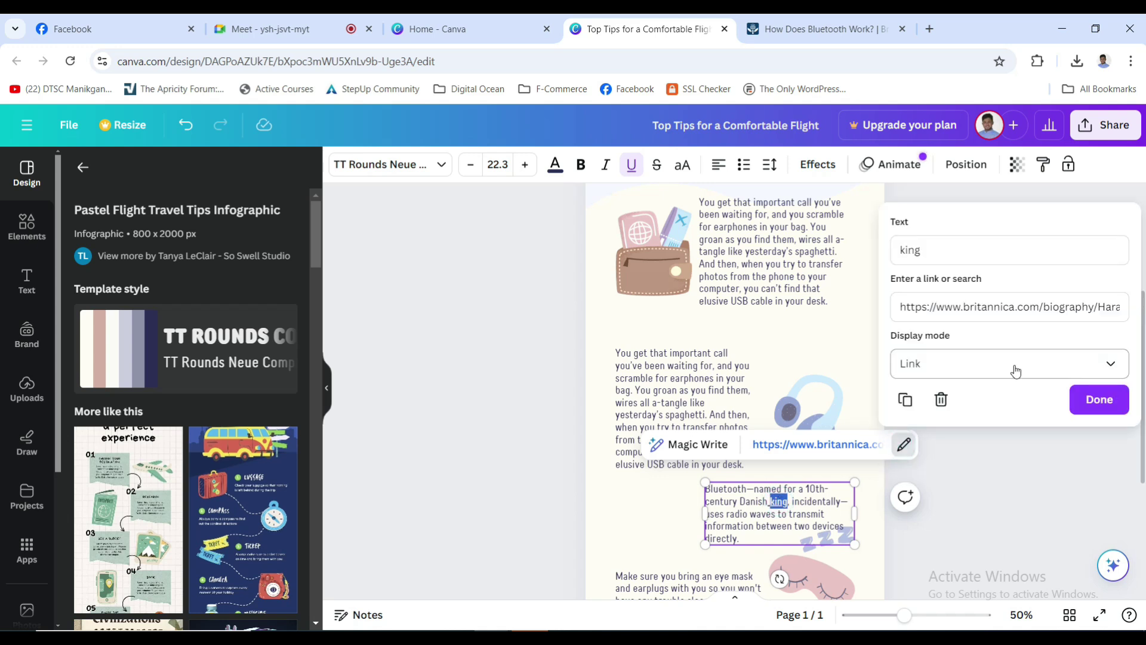
left_click(940, 399)
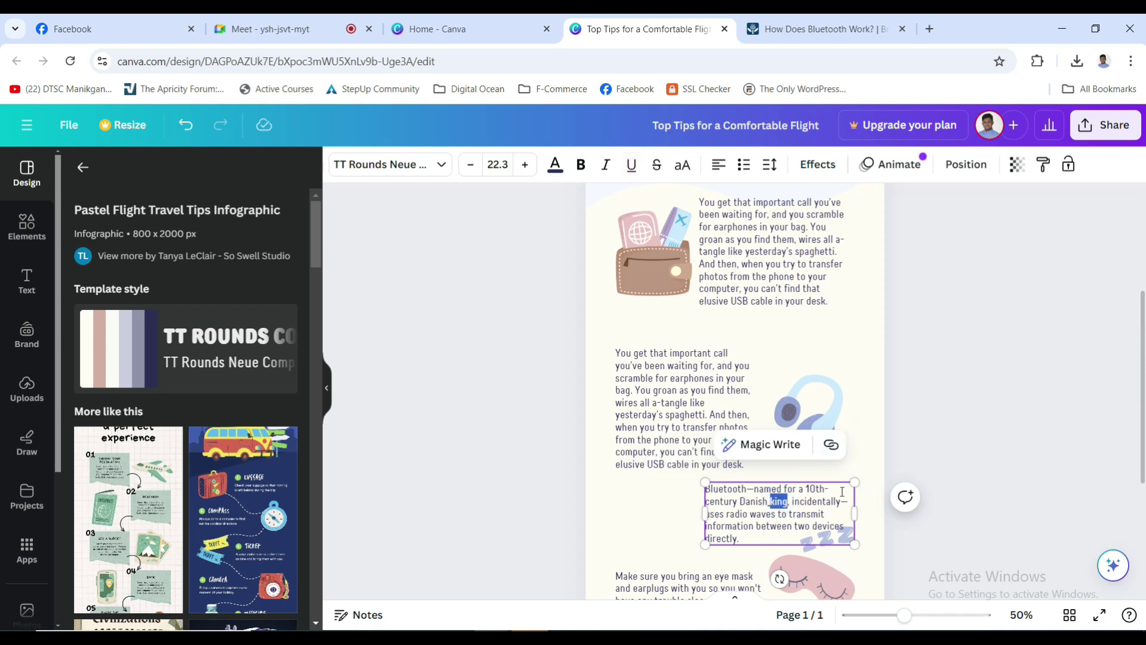
left_click(1010, 412)
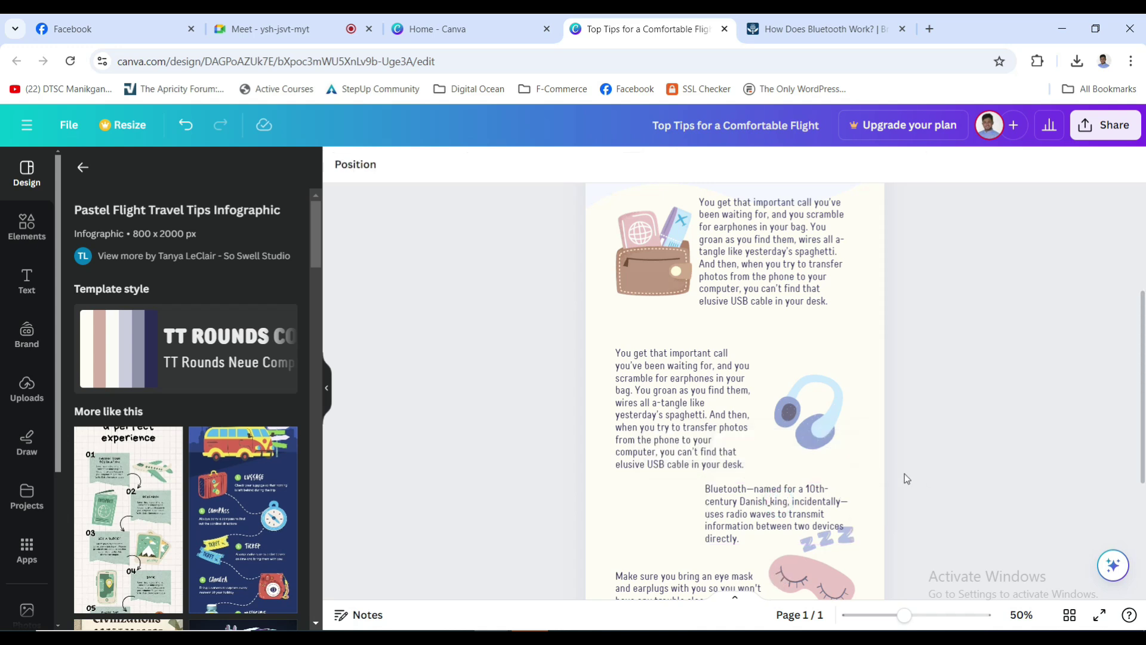
- Select the whole Bluetooth sentence and remove the link remaining before "king"
left_click(744, 507)
triple_click(740, 502)
left_click(740, 502)
triple_click(740, 502)
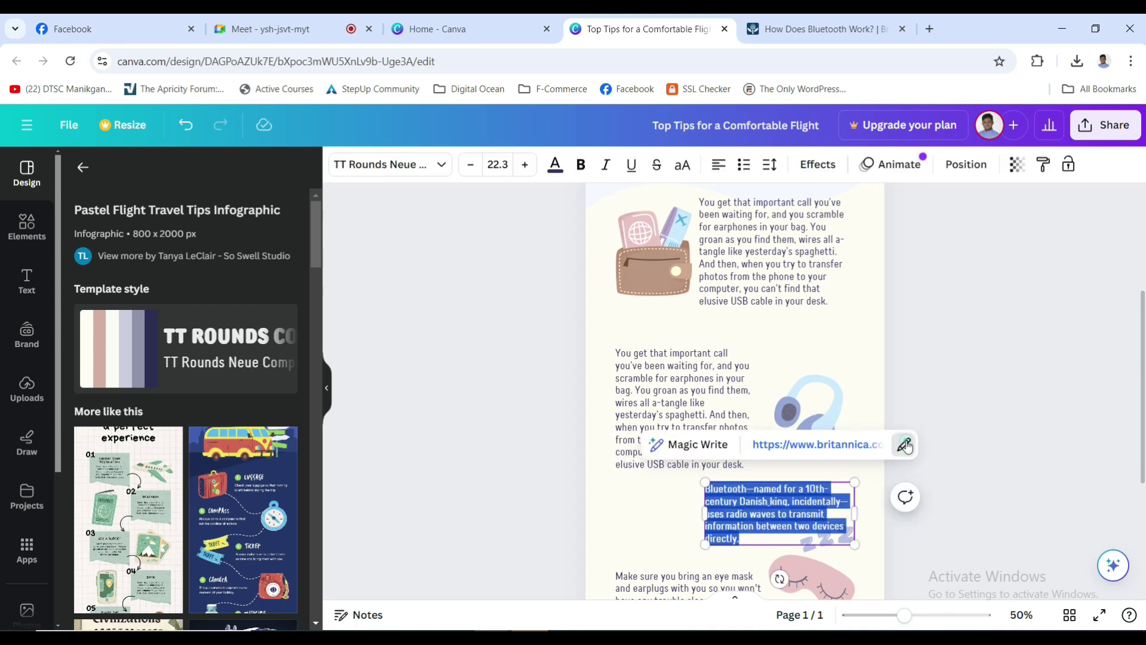
left_click(905, 446)
left_click(940, 399)
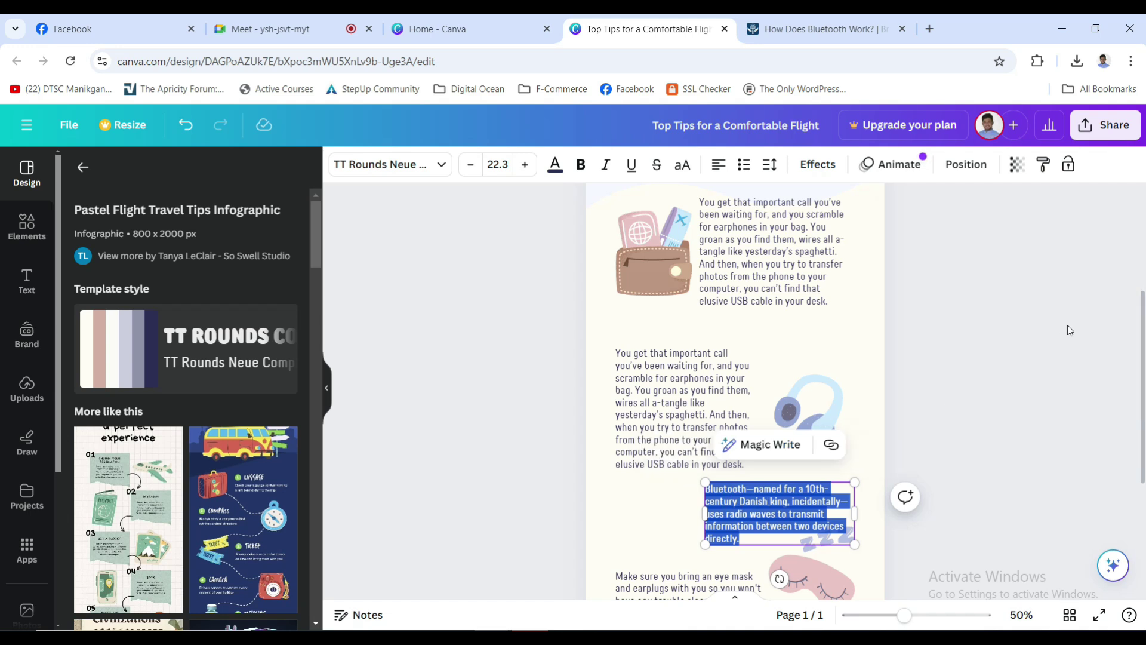
left_click(1045, 400)
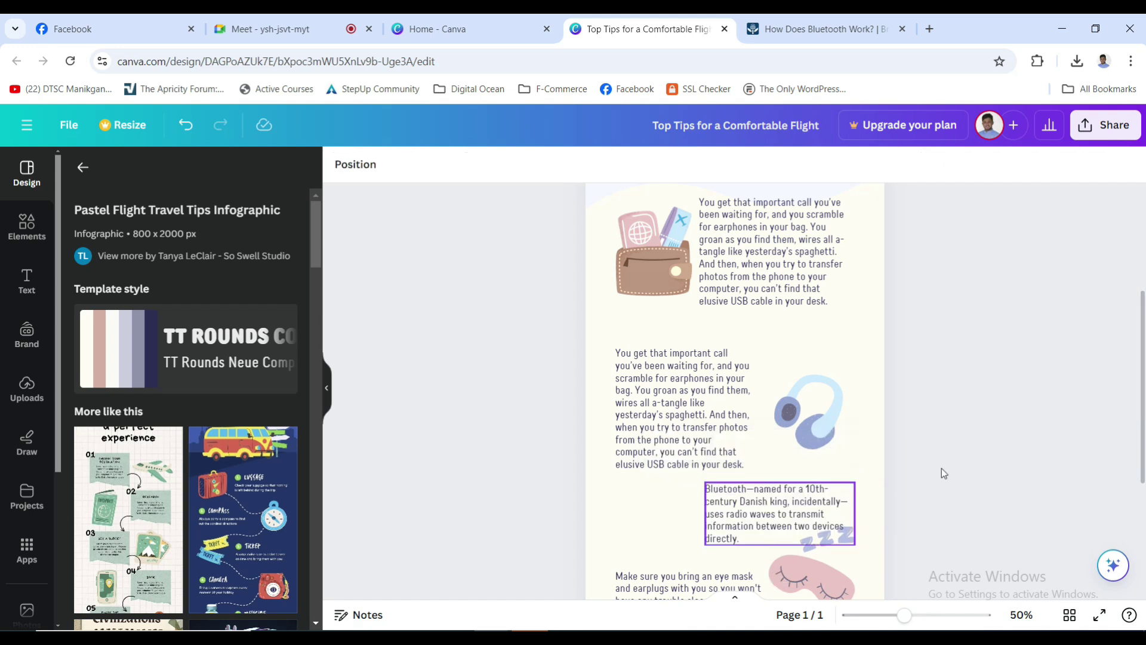
- Copy the Britannica article's closing paragraph beginning "All of this means that you can think of Bluetooth" and return to the Canva infographic
scroll(1036, 431, "down", 5)
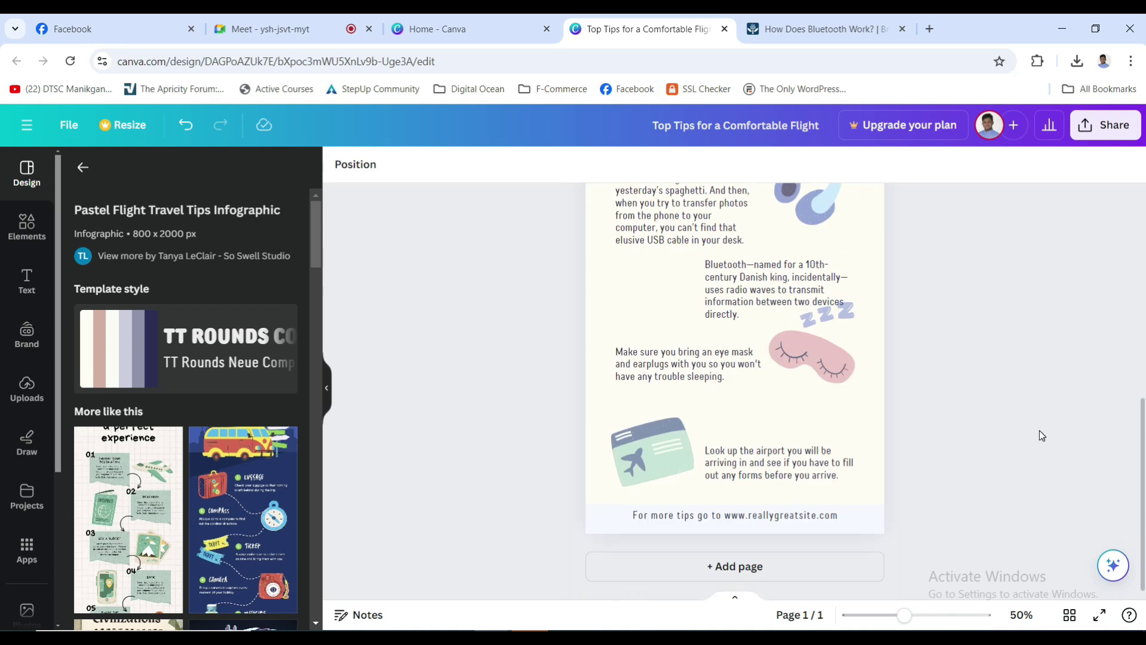
left_click(824, 29)
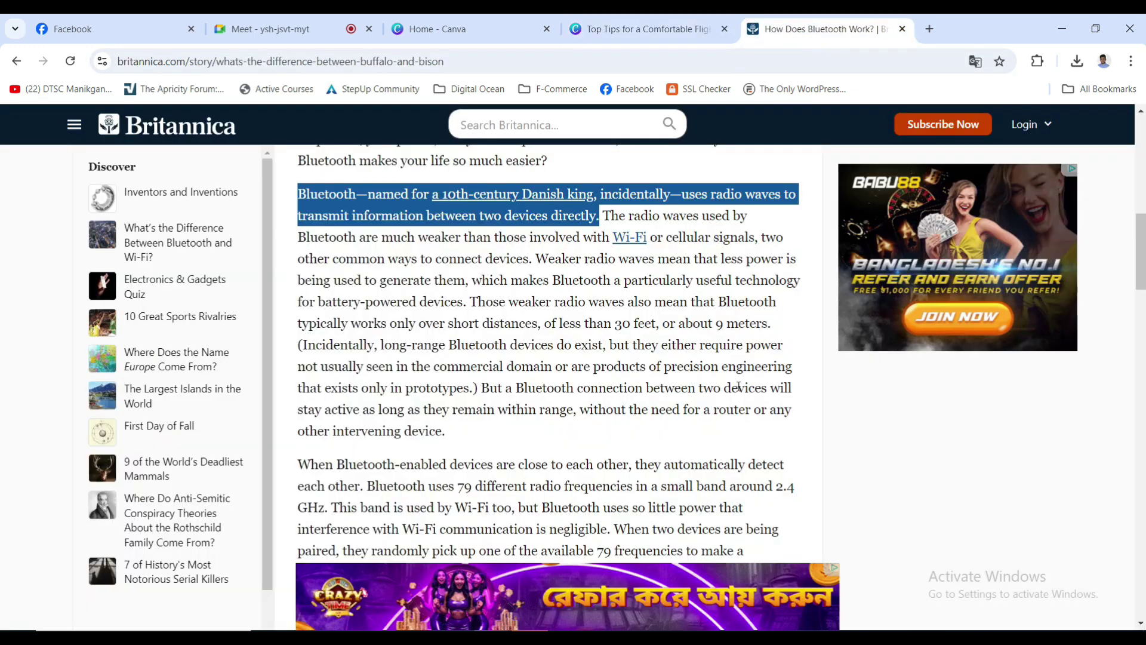
scroll(704, 442, "down", 1)
scroll(703, 442, "down", 7)
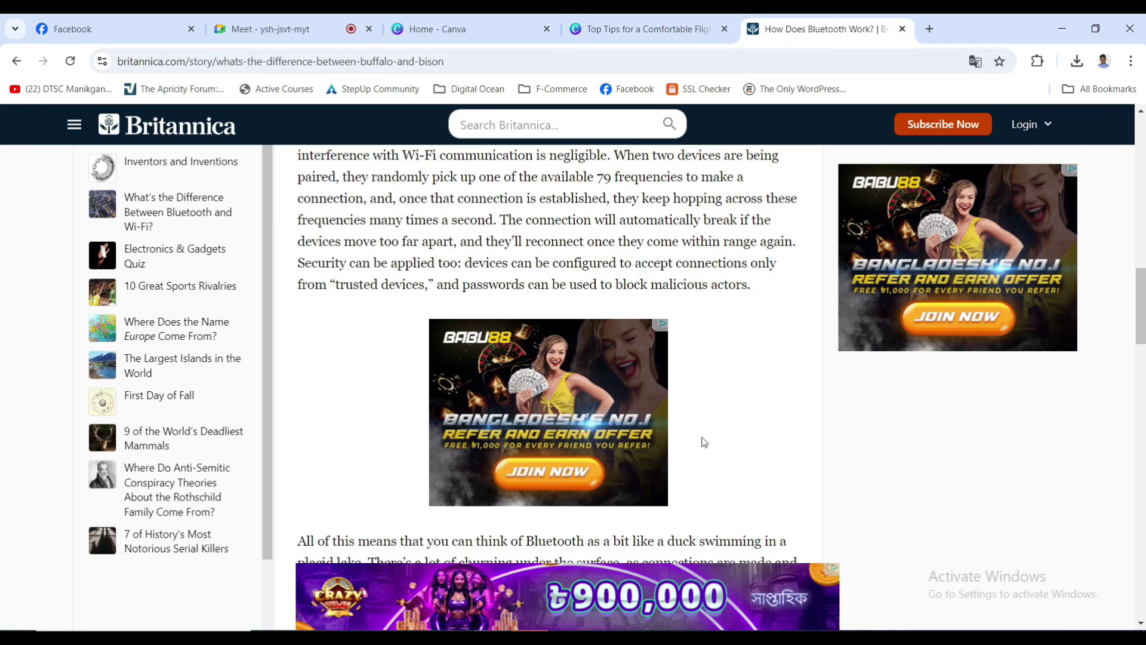
left_click_drag(516, 389, 298, 317)
right_click(340, 332)
left_click(342, 332)
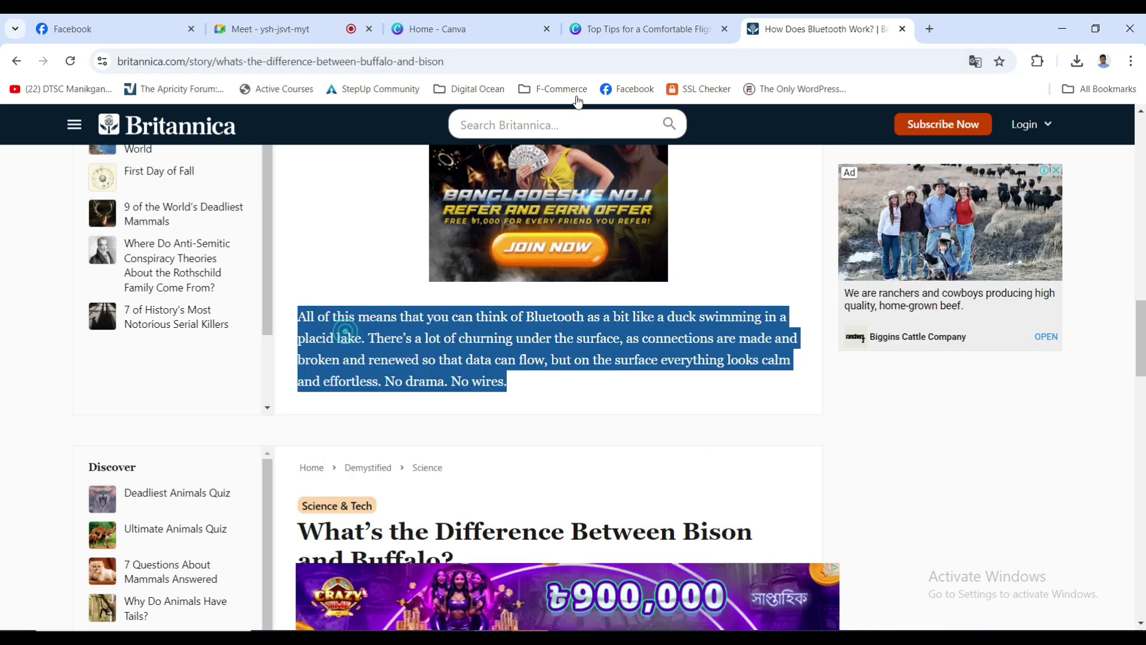
left_click(645, 29)
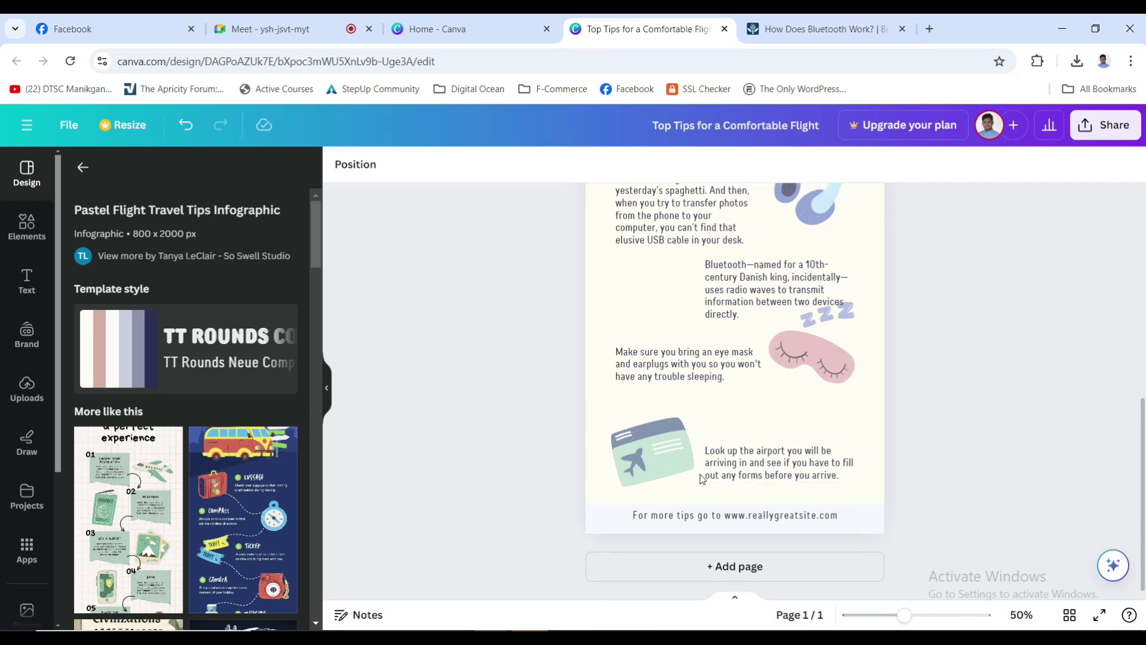
- Delete the boarding pass illustration and the airport arrival text beside it, above the infographic's footer
left_click(667, 460)
key("Delete")
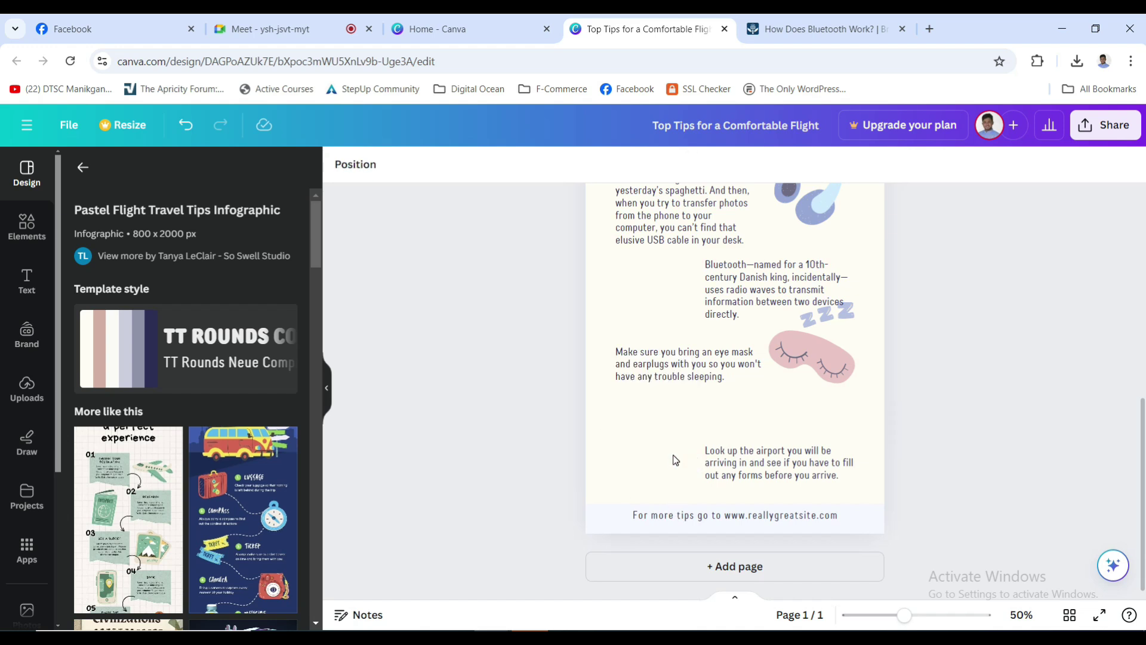
left_click(746, 462)
key("Delete")
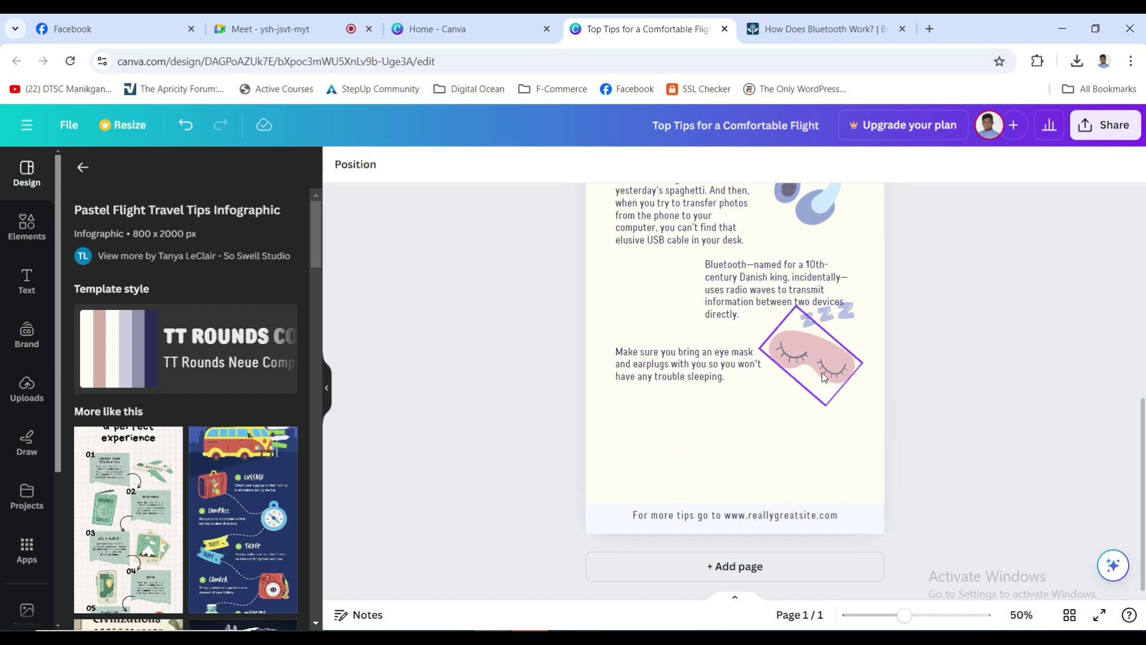
- Move the pink eye mask and the ZZZ graphic lower, clear of the 10th-century Danish king paragraph
left_click_drag(822, 362, 829, 397)
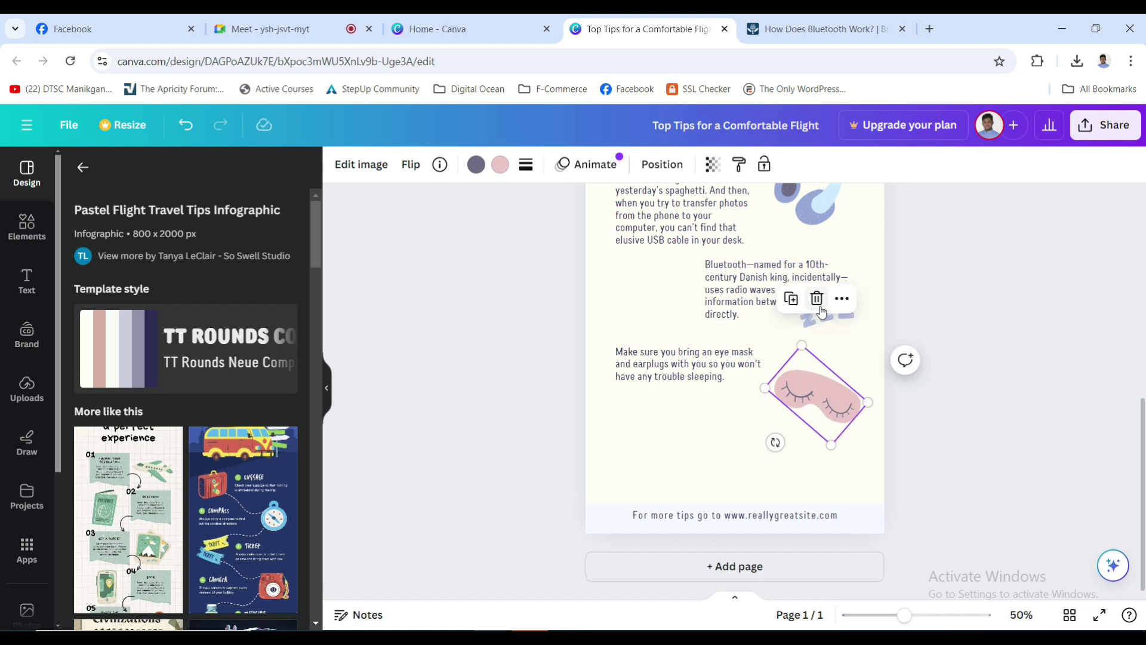
left_click(831, 321)
left_click(847, 328)
left_click_drag(848, 331, 837, 373)
- Replace the eye mask and earplugs tip with the copied "All of this means" paragraph and shift its text box slightly left
left_click(702, 375)
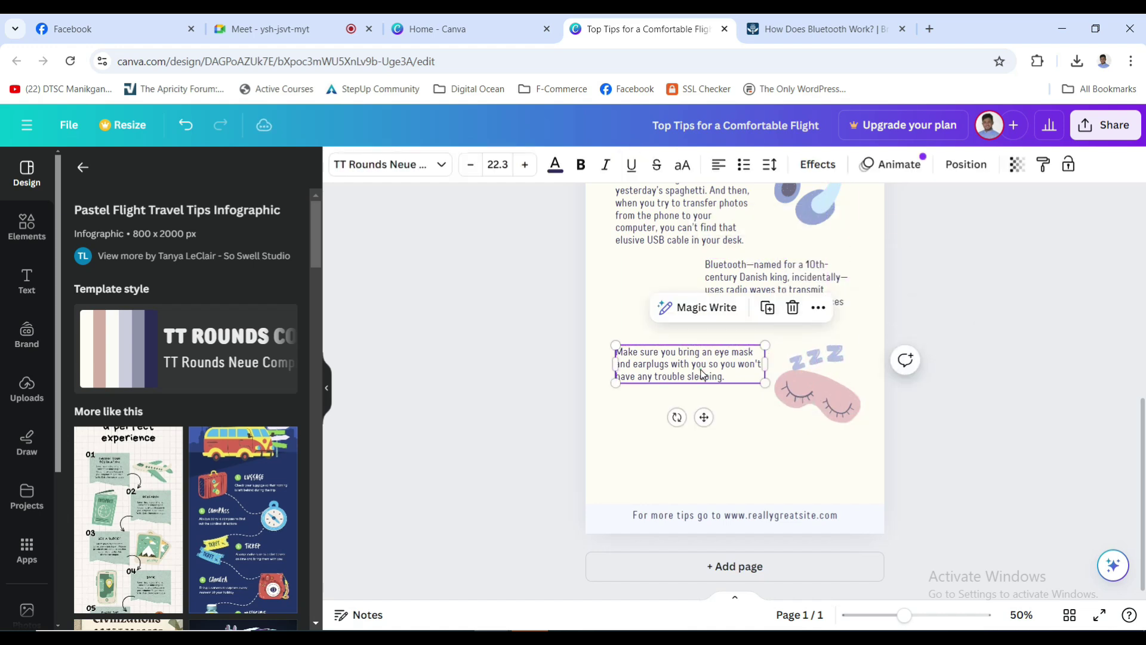
double_click(701, 375)
key("ctrl+v")
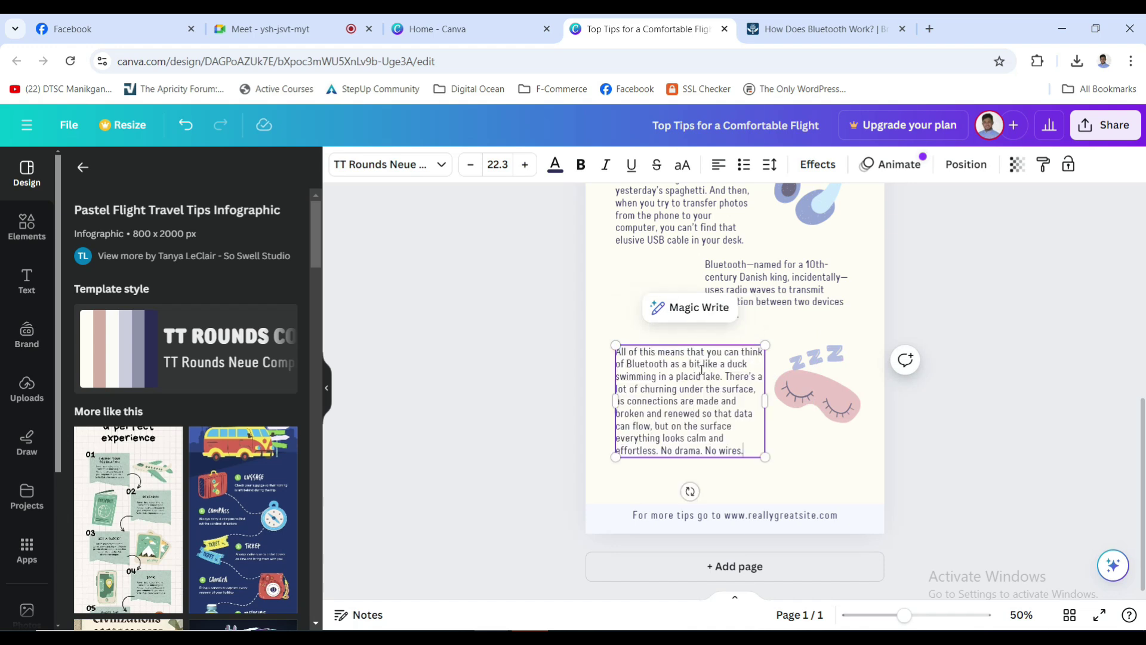
left_click(529, 355)
left_click_drag(674, 401, 666, 398)
left_click(1027, 354)
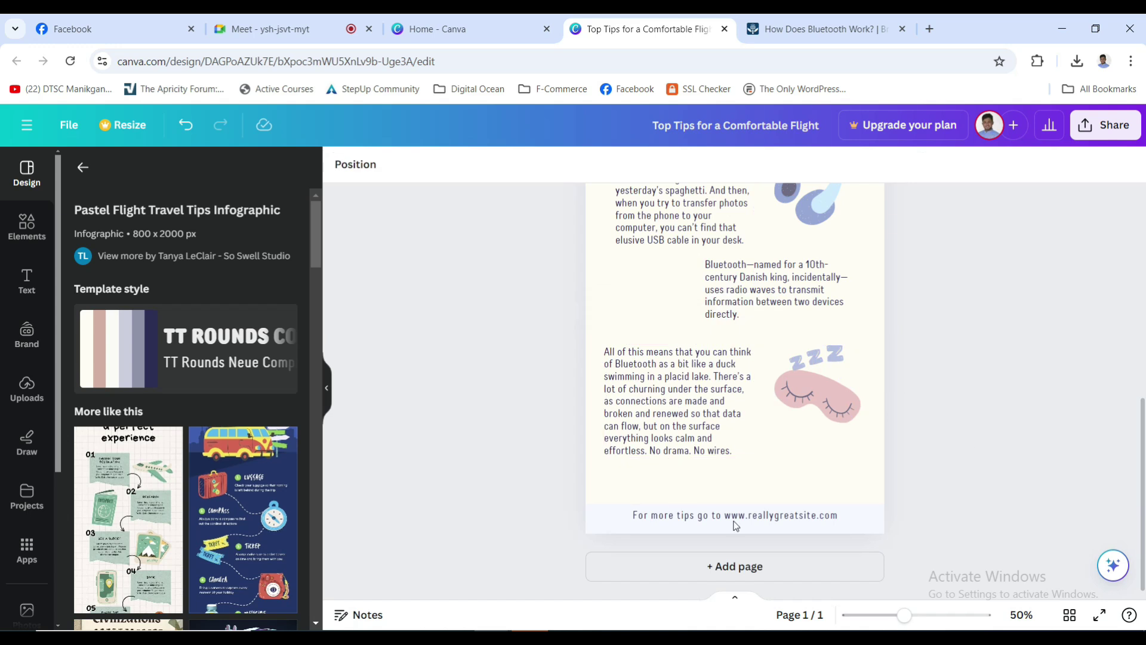
double_click(776, 519)
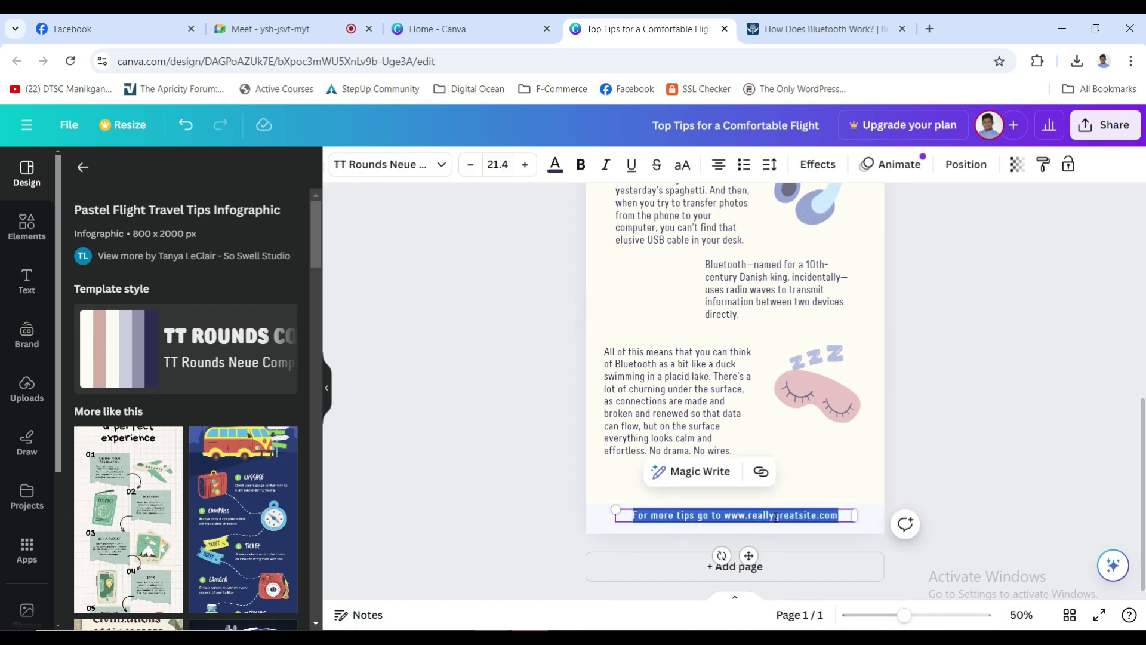
left_click(735, 518)
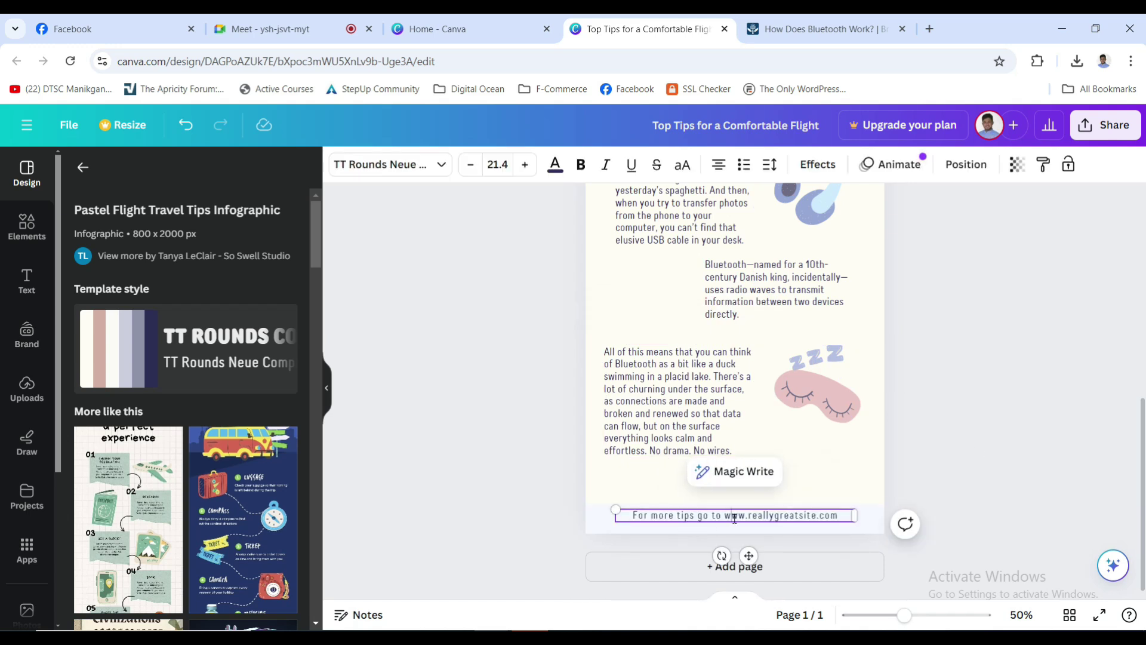
left_click(1020, 424)
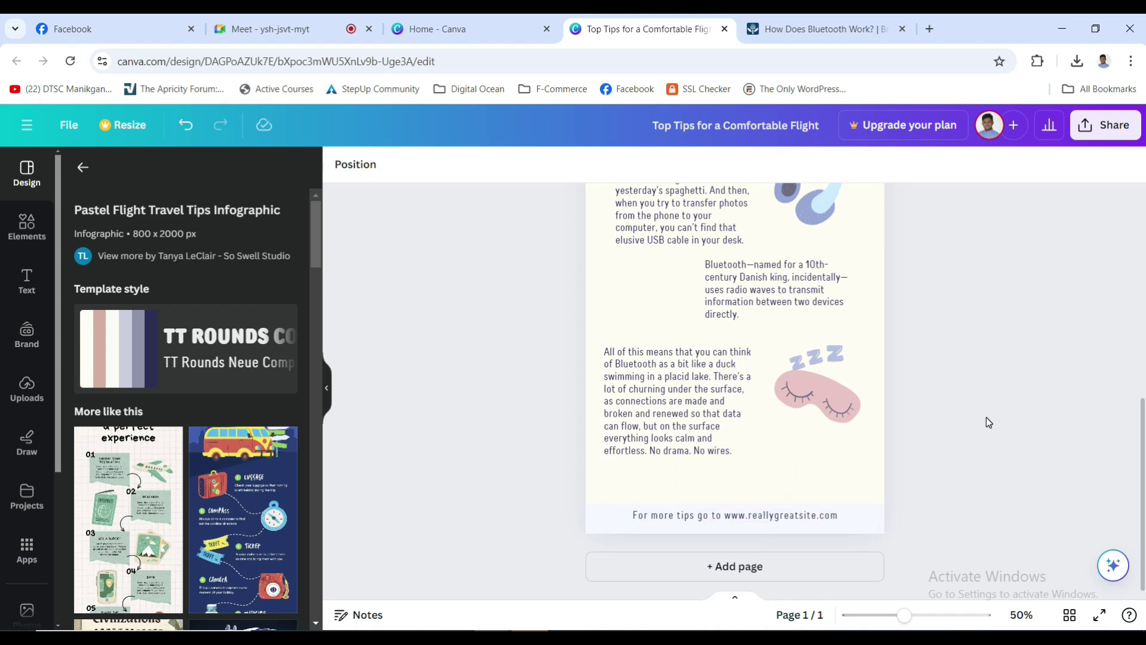
- Open the design elements library, ready to search for a graphic
scroll(986, 418, "up", 5)
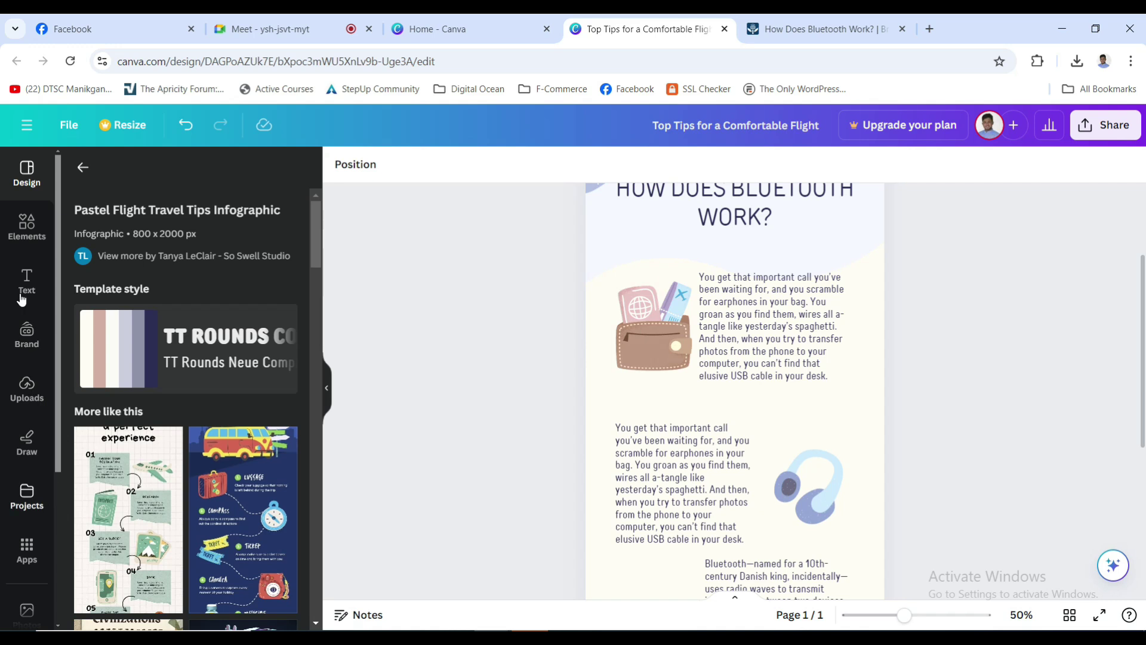
left_click(24, 225)
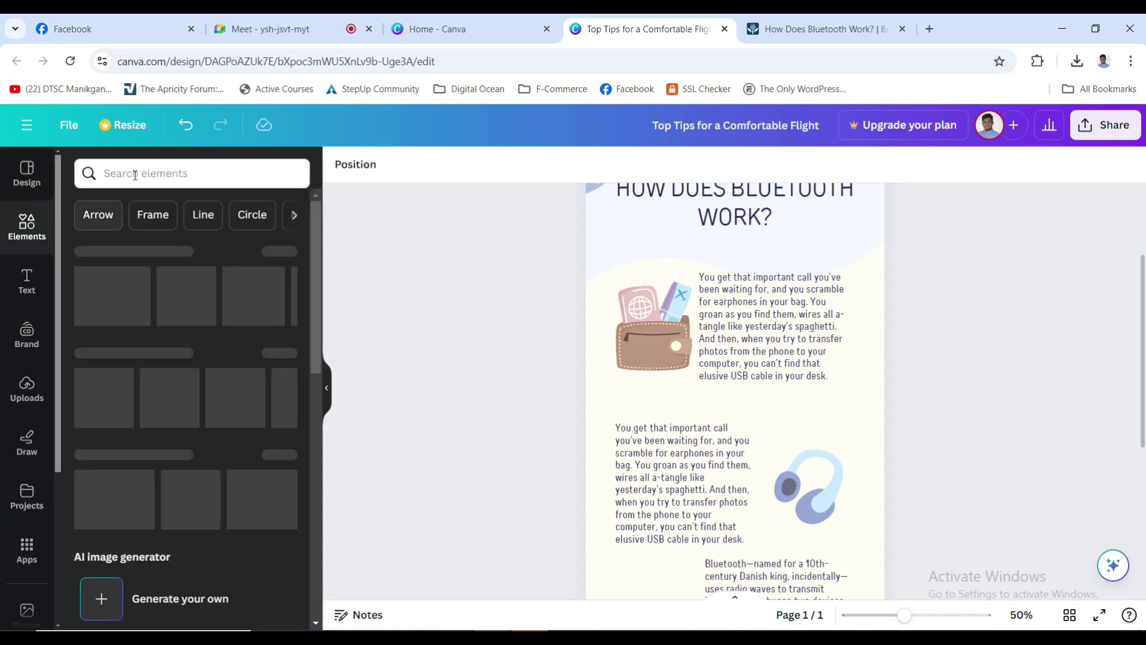
left_click(135, 174)
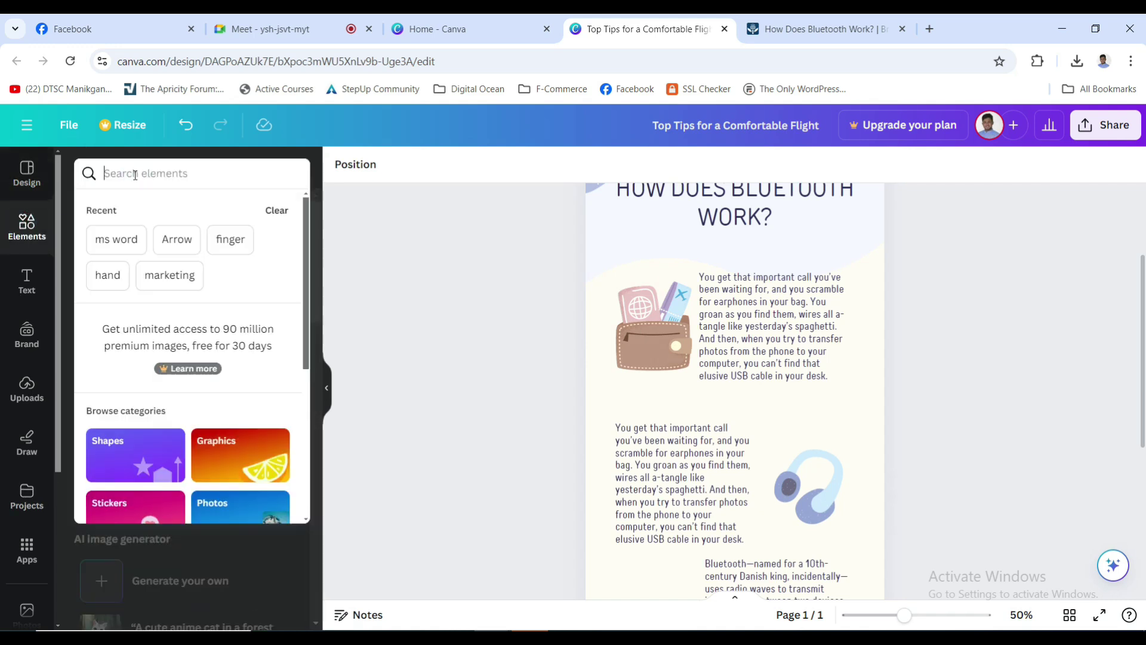
type("head")
key("BackSpace")
key("BackSpace")
key("BackSpace")
key("BackSpace")
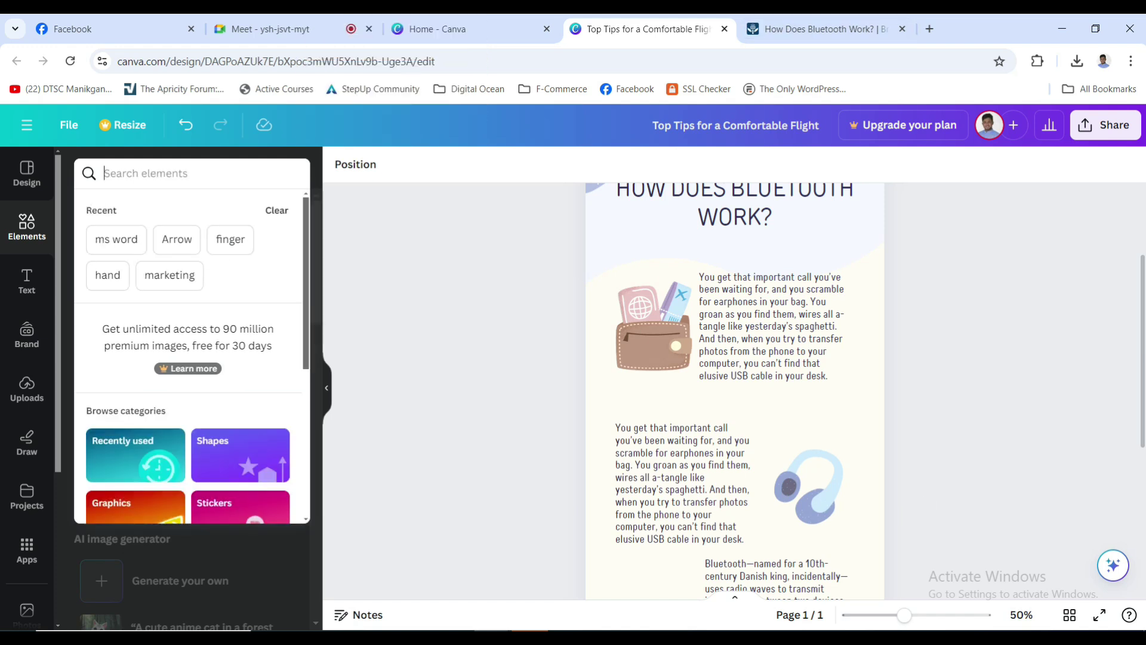
left_click(932, 638)
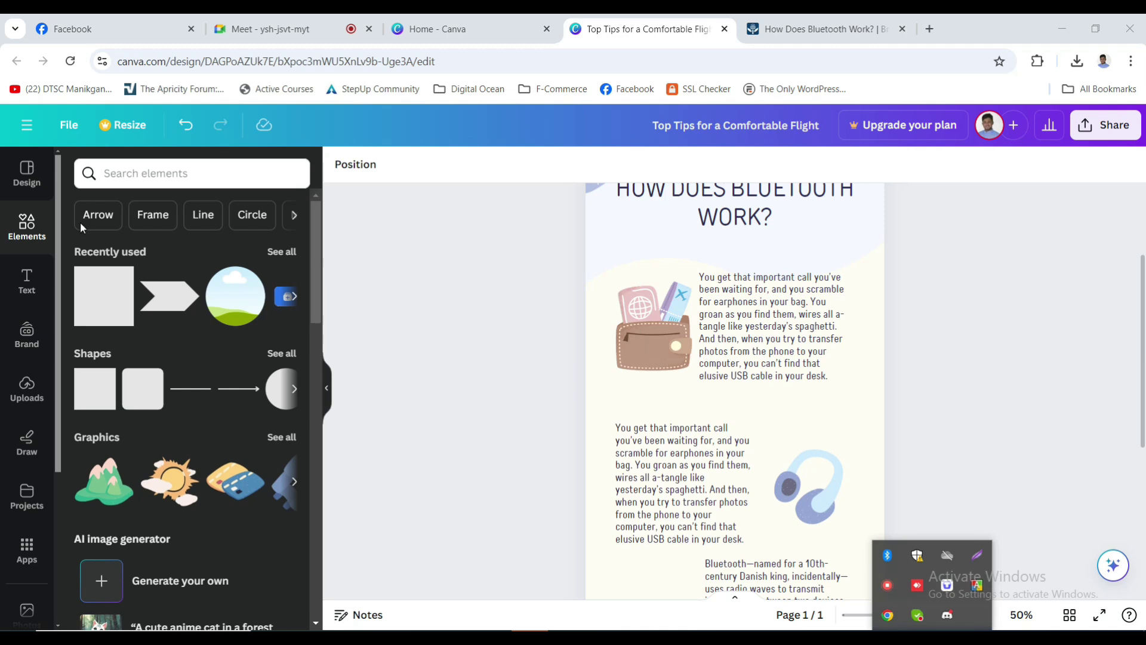
left_click(114, 177)
type("e")
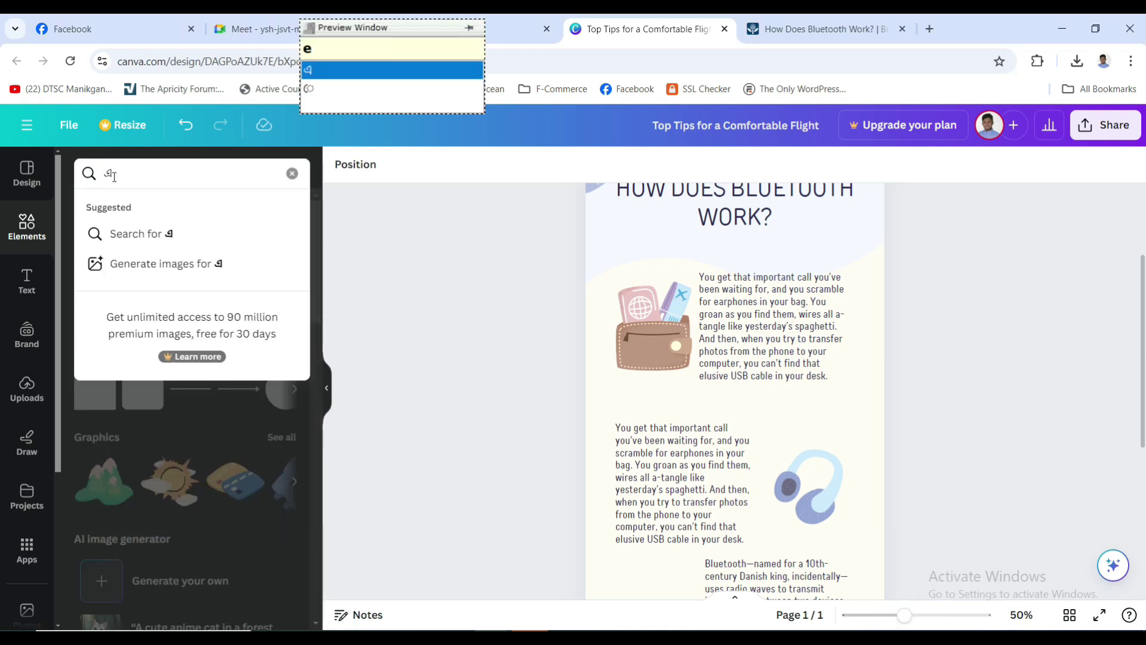
key("BackSpace")
- Restore the Avro Keyboard top bar and set the typing language to English for the element search
left_click(932, 638)
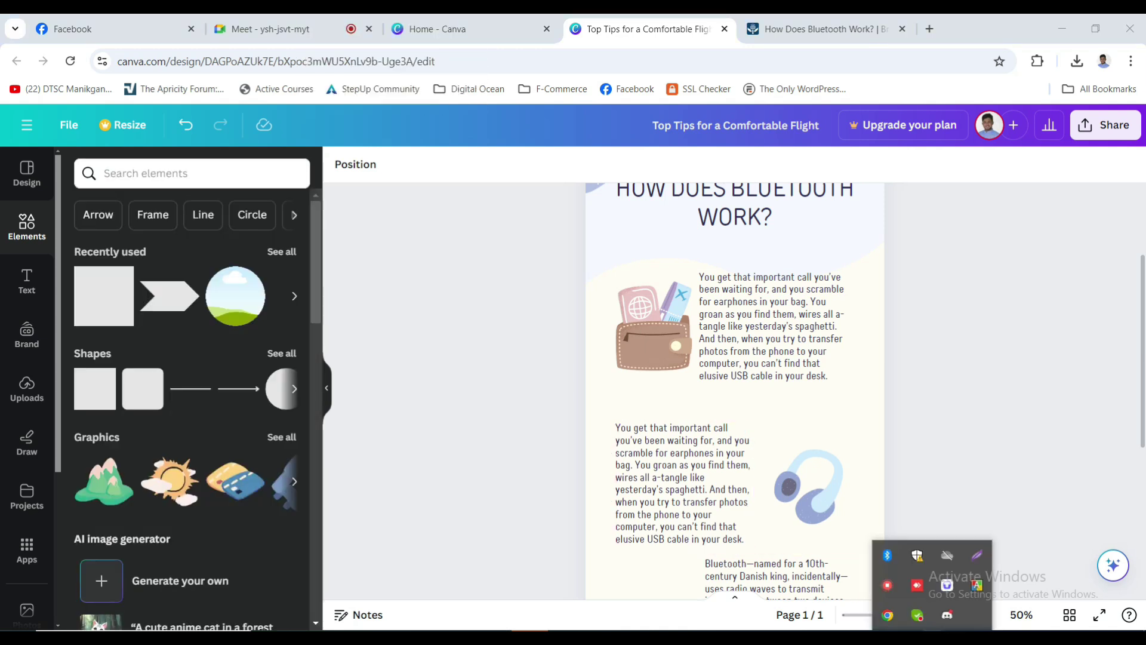
right_click(977, 585)
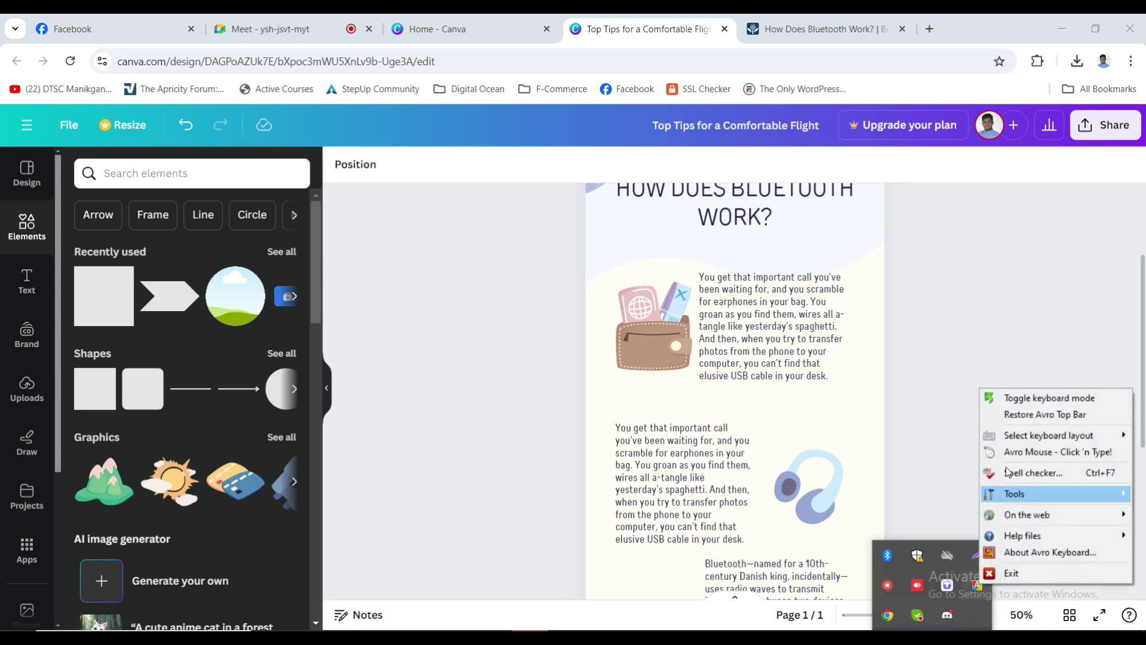
left_click(1027, 415)
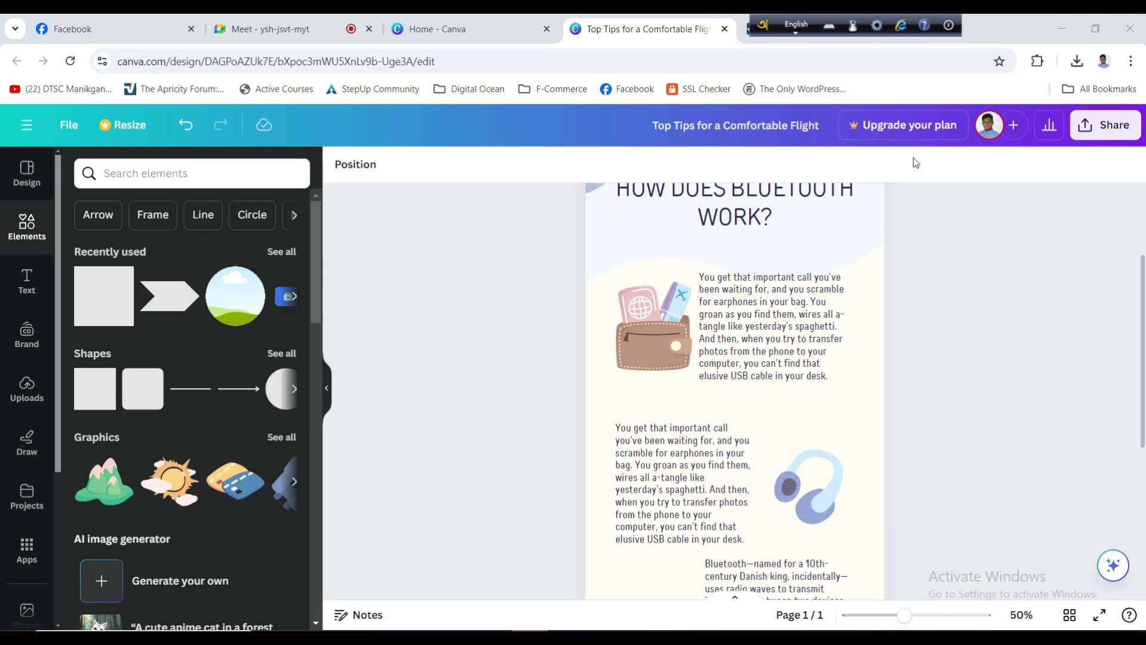
left_click(153, 172)
key("F12")
type("e")
left_click(811, 31)
left_click(175, 172)
type("e")
key("BackSpace")
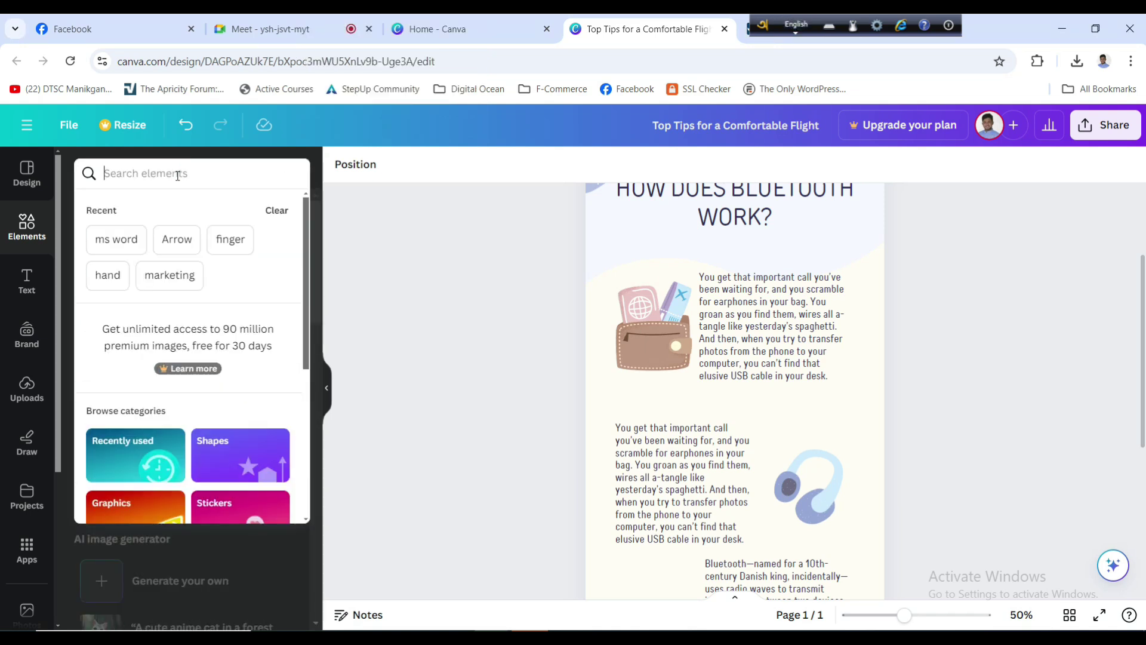
- Search the elements for "headphones" and show all of the graphics results
type("headp")
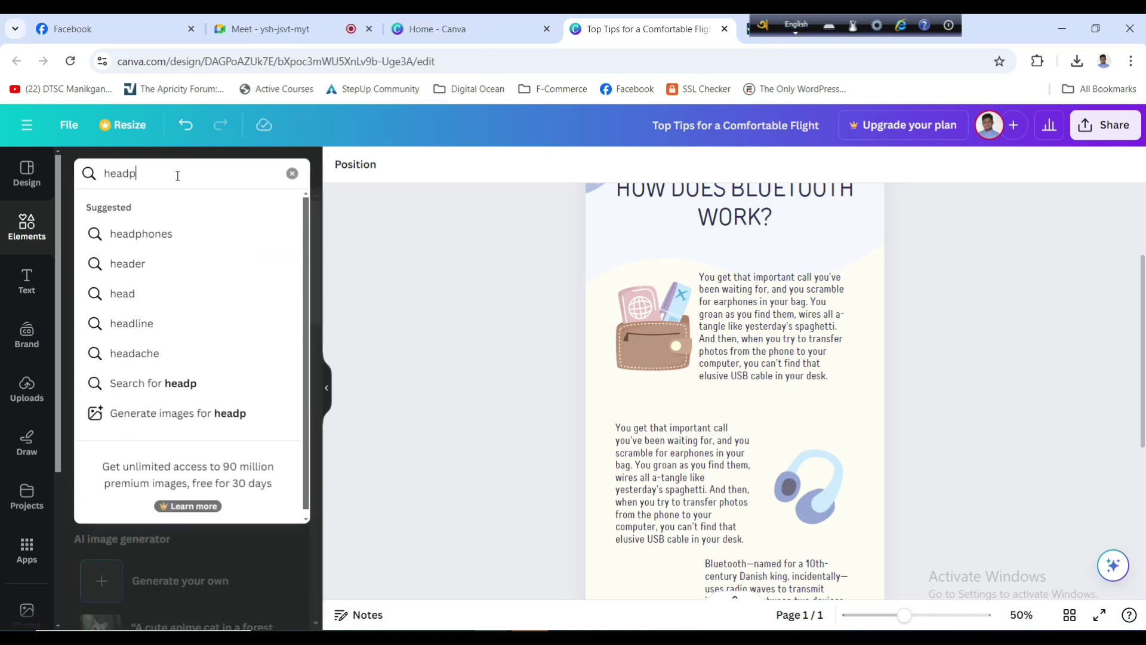
type("hone")
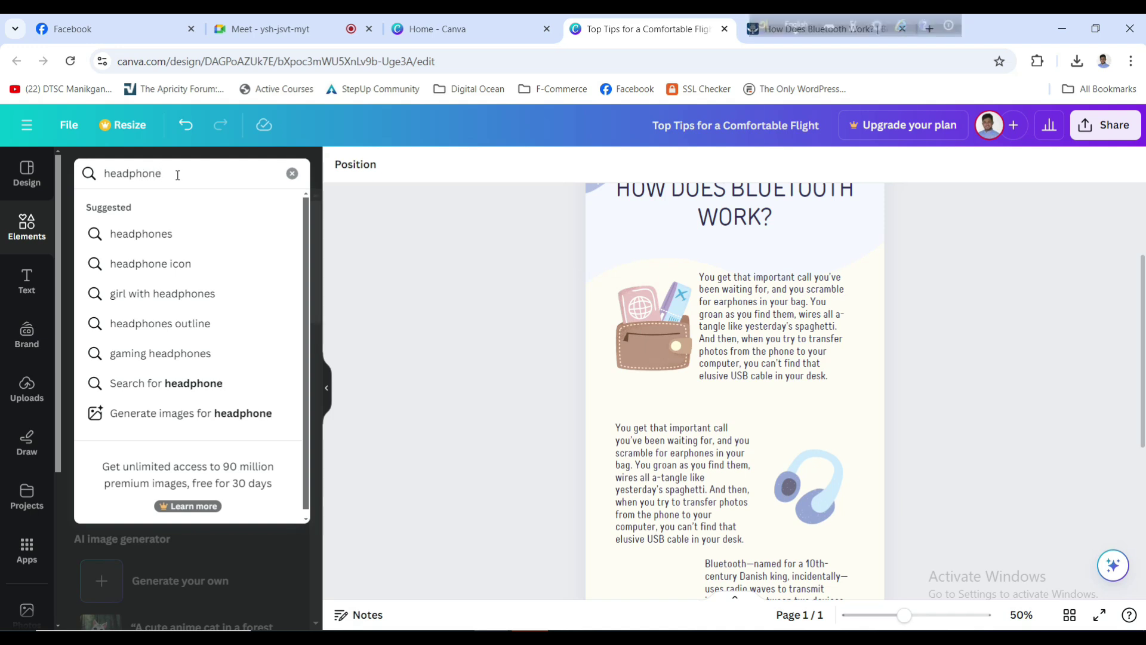
left_click(153, 233)
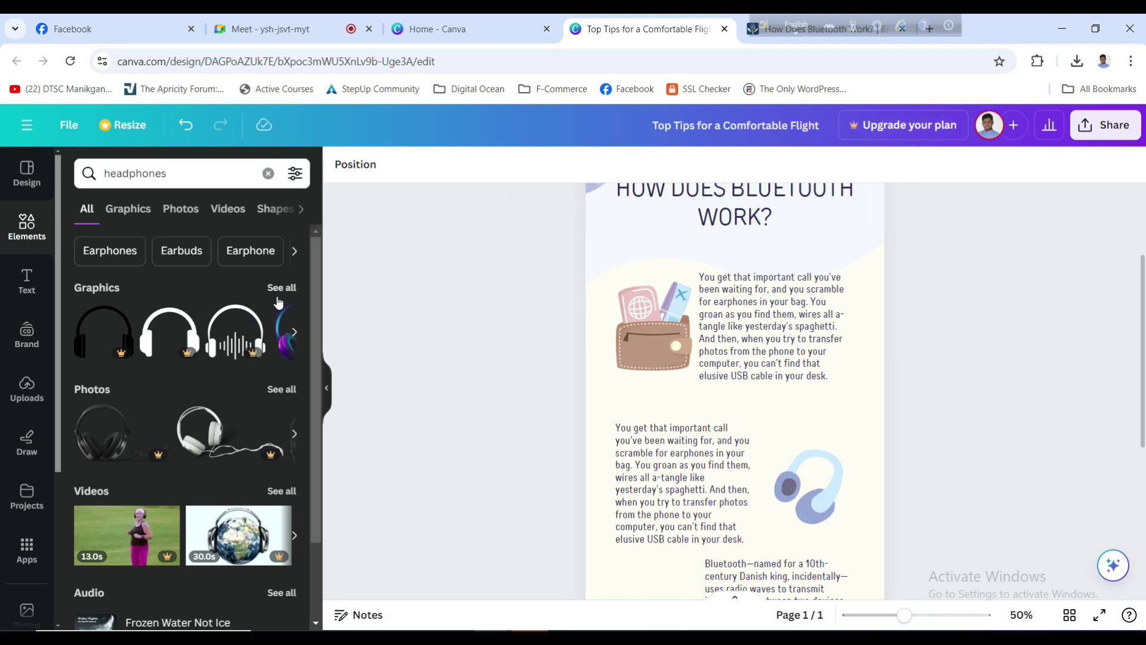
scroll(245, 441, "down", 2)
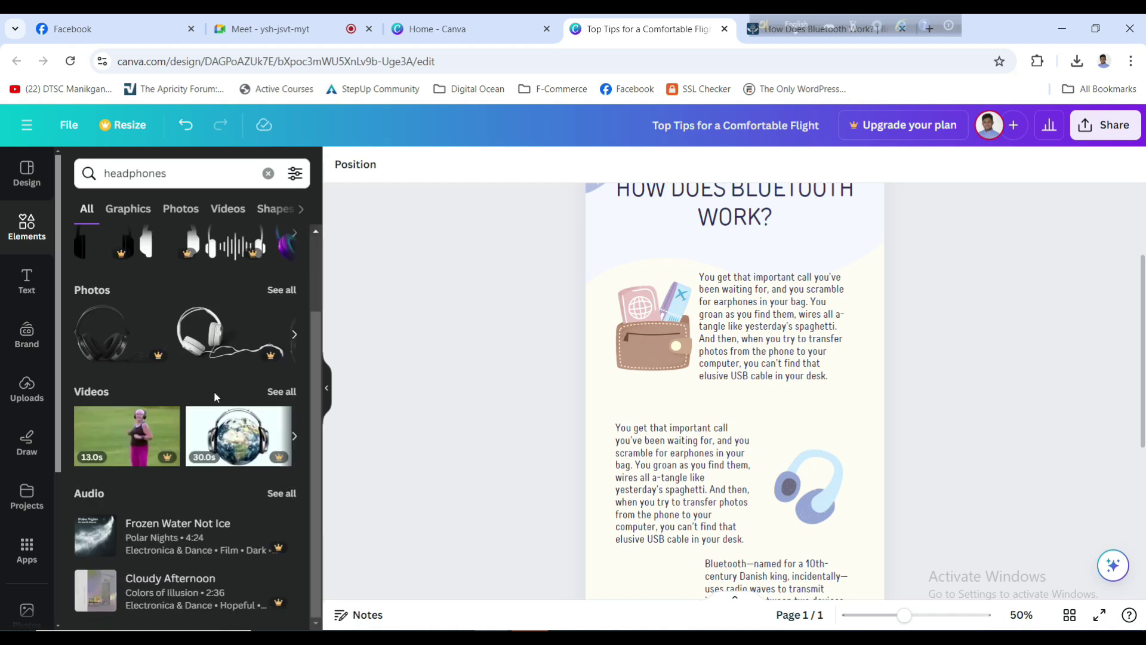
scroll(250, 418, "up", 2)
left_click(282, 289)
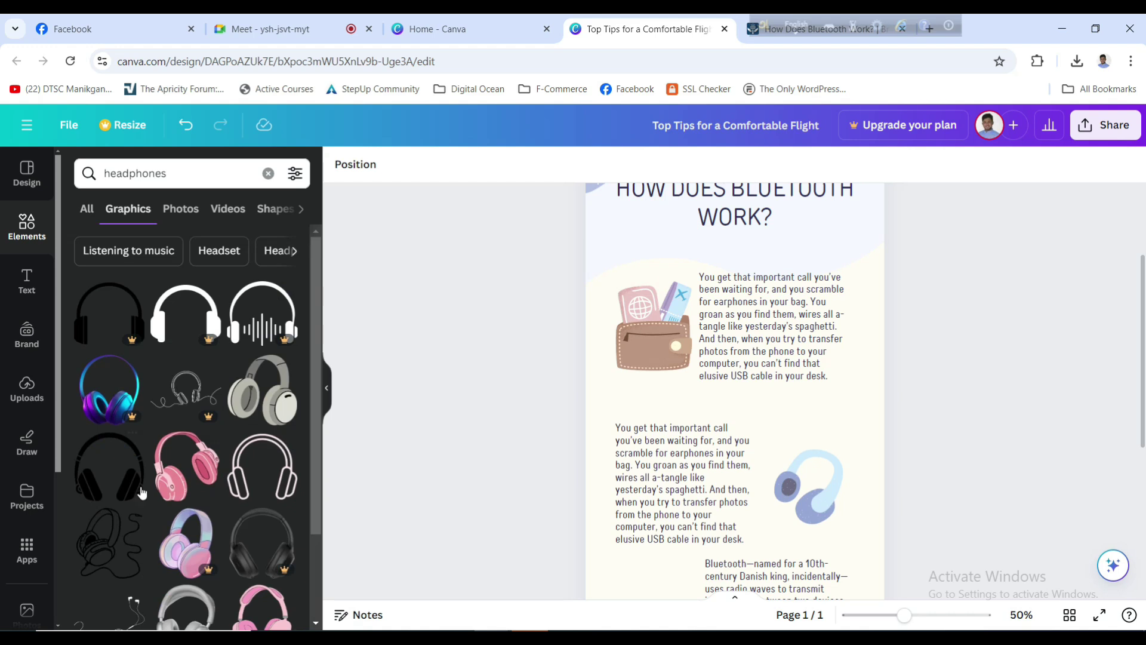
- Replace the passport wallet illustration with the pink headphones graphic, shrunk to fit beside the first paragraph
left_click(181, 470)
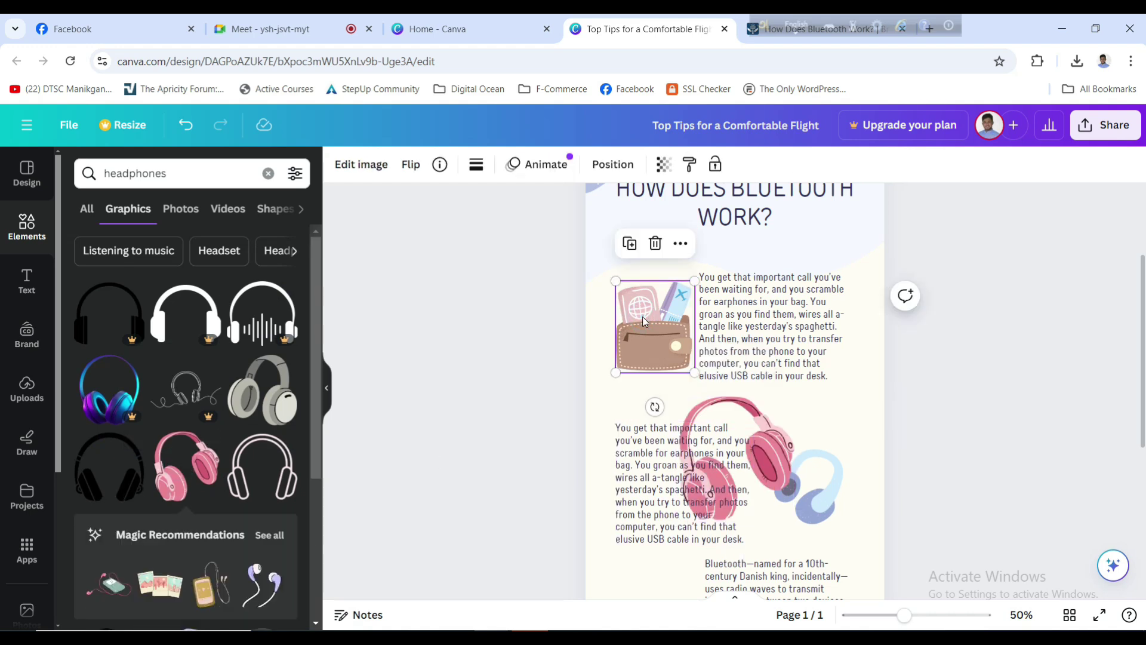
key("Delete")
left_click(730, 407)
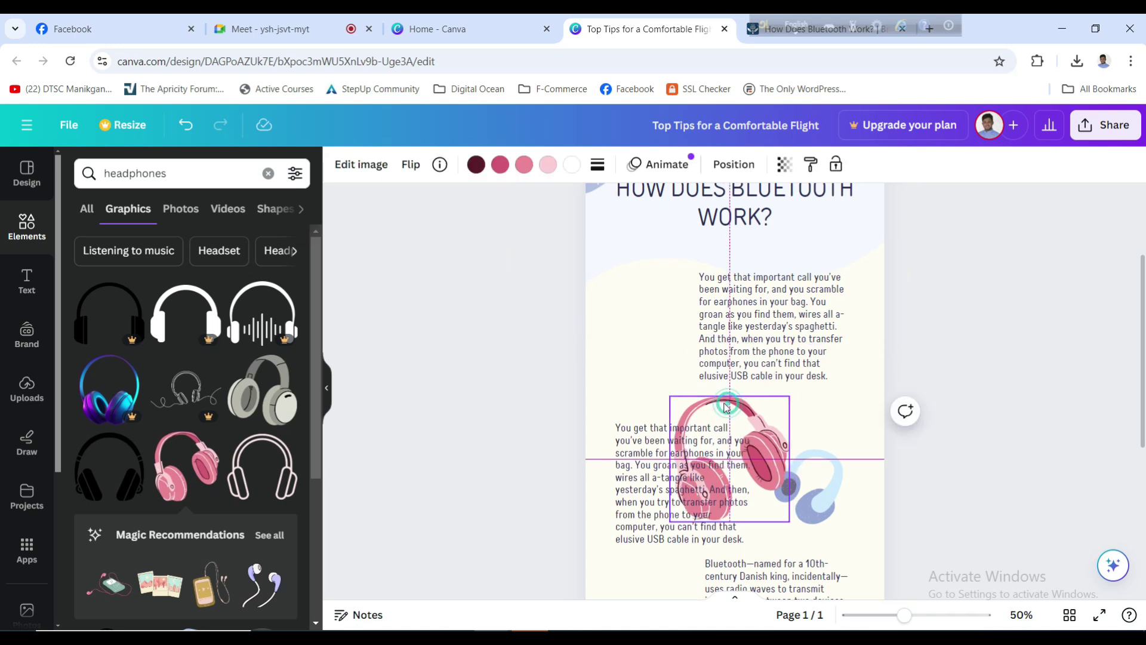
left_click_drag(730, 408, 670, 308)
left_click_drag(634, 360, 644, 334)
- Replace the eye mask with the turquoise, yellow and magenta headphones graphic, shrunk and placed beneath the ZZZ graphic beside the last paragraph
scroll(1045, 394, "down", 4)
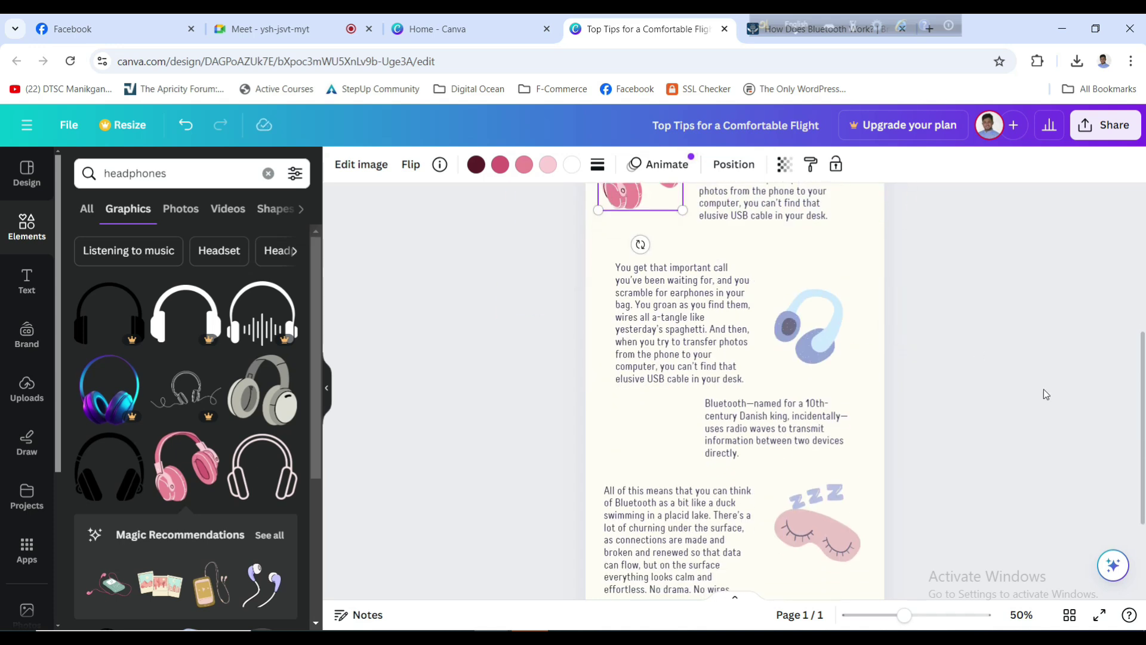
left_click(801, 457)
key("Delete")
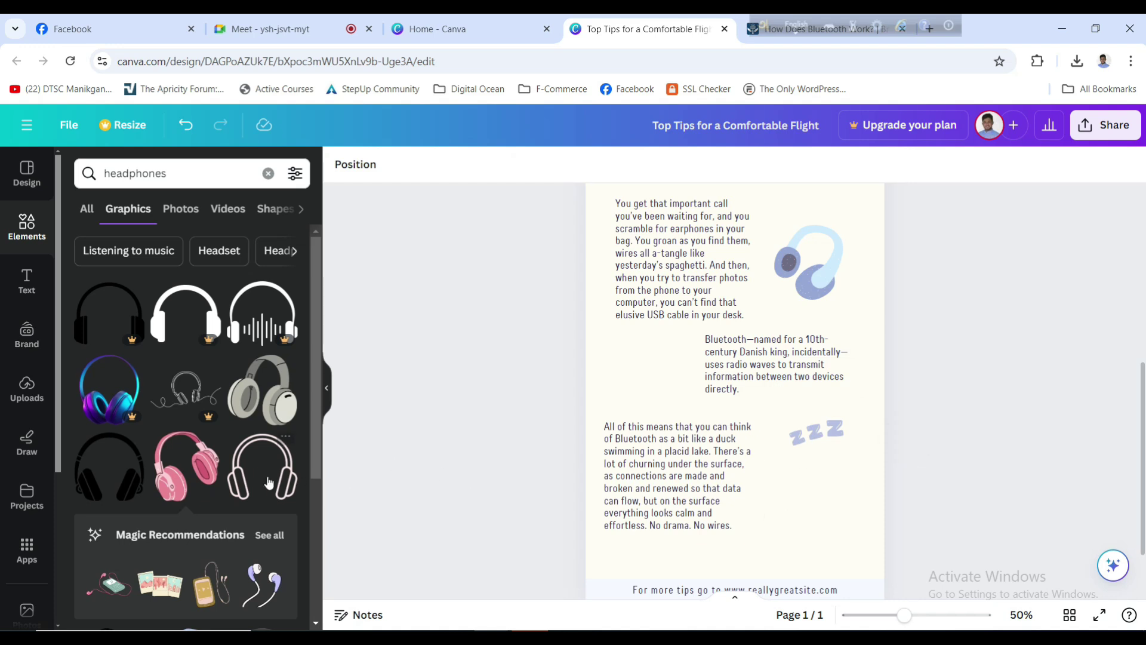
scroll(266, 475, "down", 3)
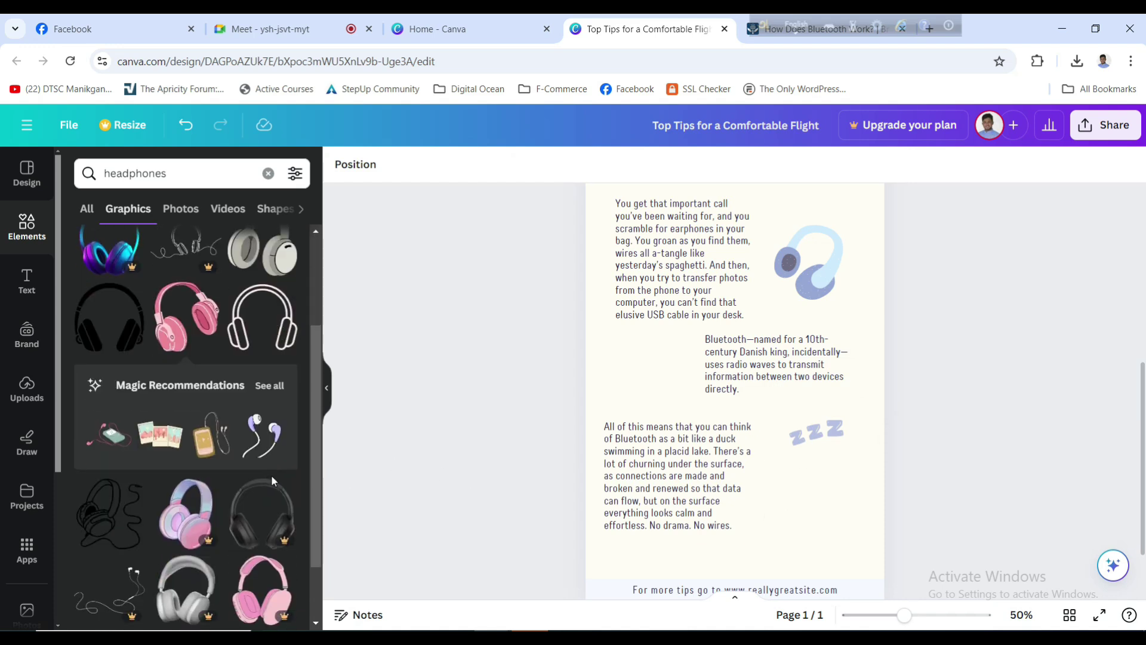
scroll(271, 474, "down", 3)
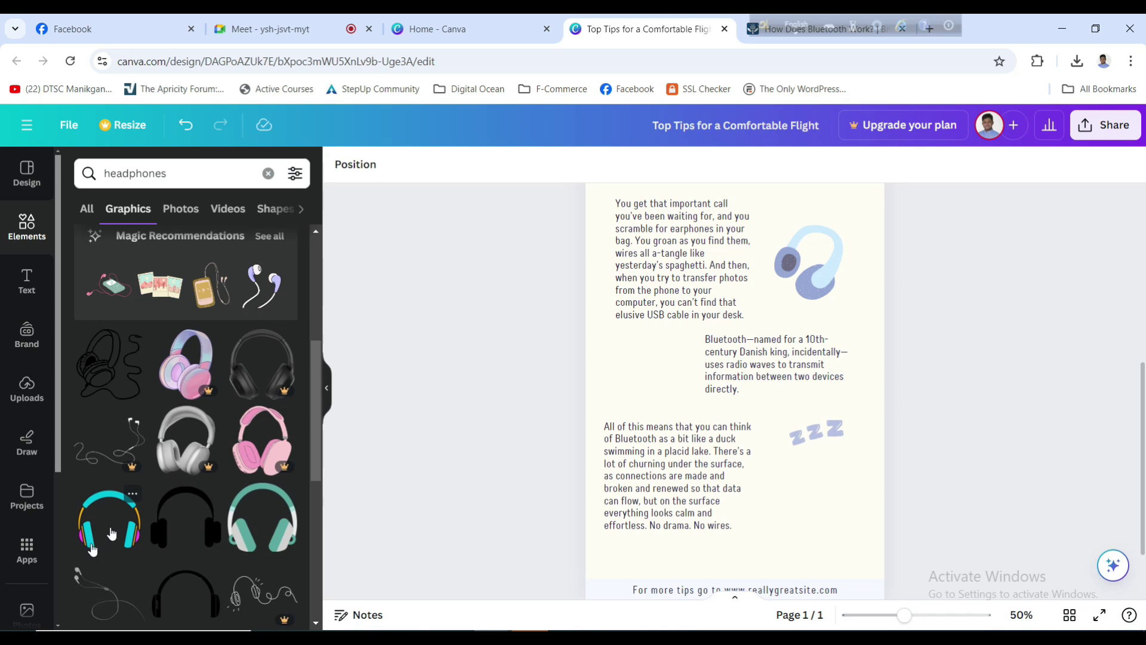
left_click(111, 533)
left_click_drag(779, 279, 856, 502)
left_click_drag(870, 421, 840, 449)
left_click_drag(750, 529, 816, 481)
- Nudge the second "You get that important call" paragraph up and left, and the 10th-century Danish king paragraph up and right
scroll(981, 389, "down", 2)
scroll(983, 389, "up", 5)
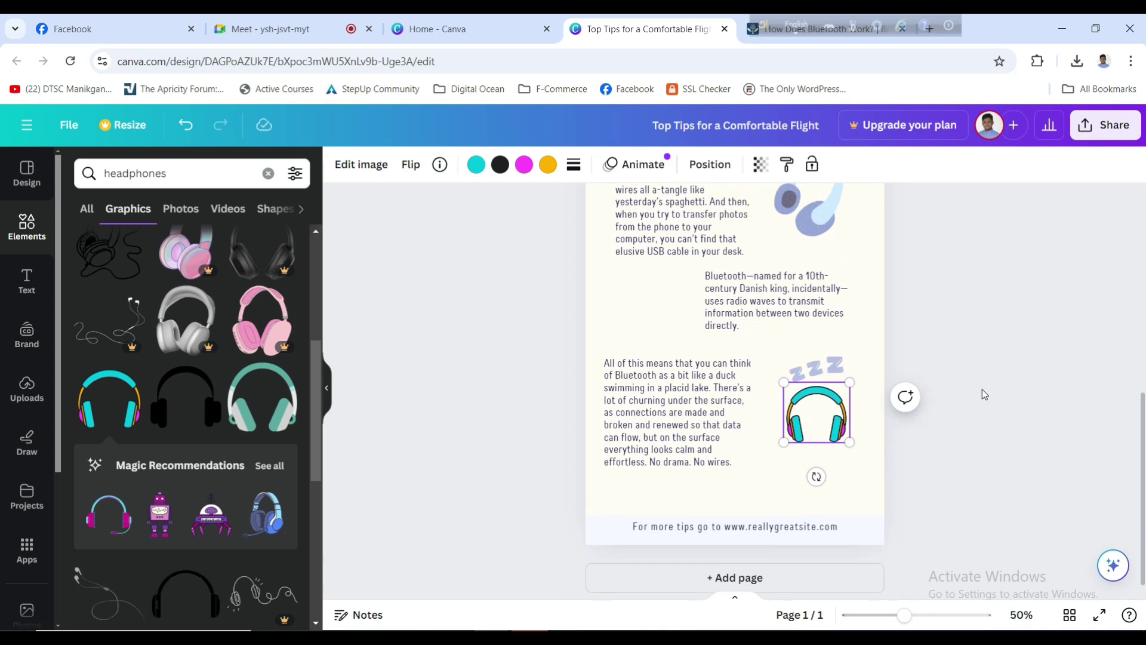
scroll(982, 389, "up", 3)
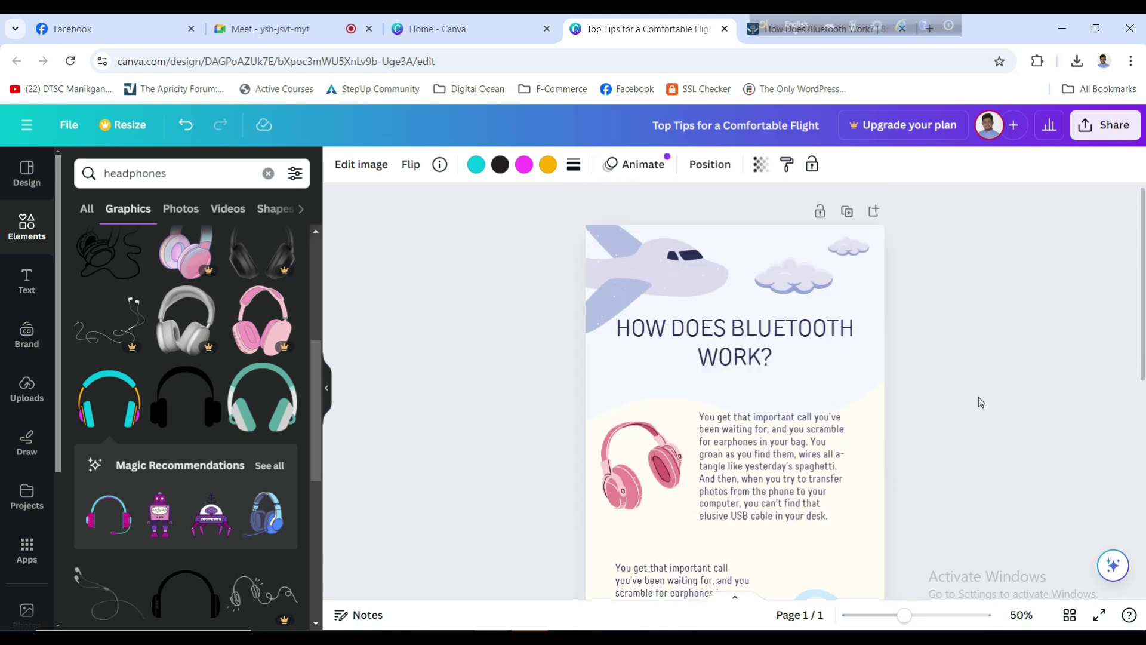
scroll(980, 400, "down", 4)
scroll(981, 400, "down", 3)
scroll(984, 399, "up", 3)
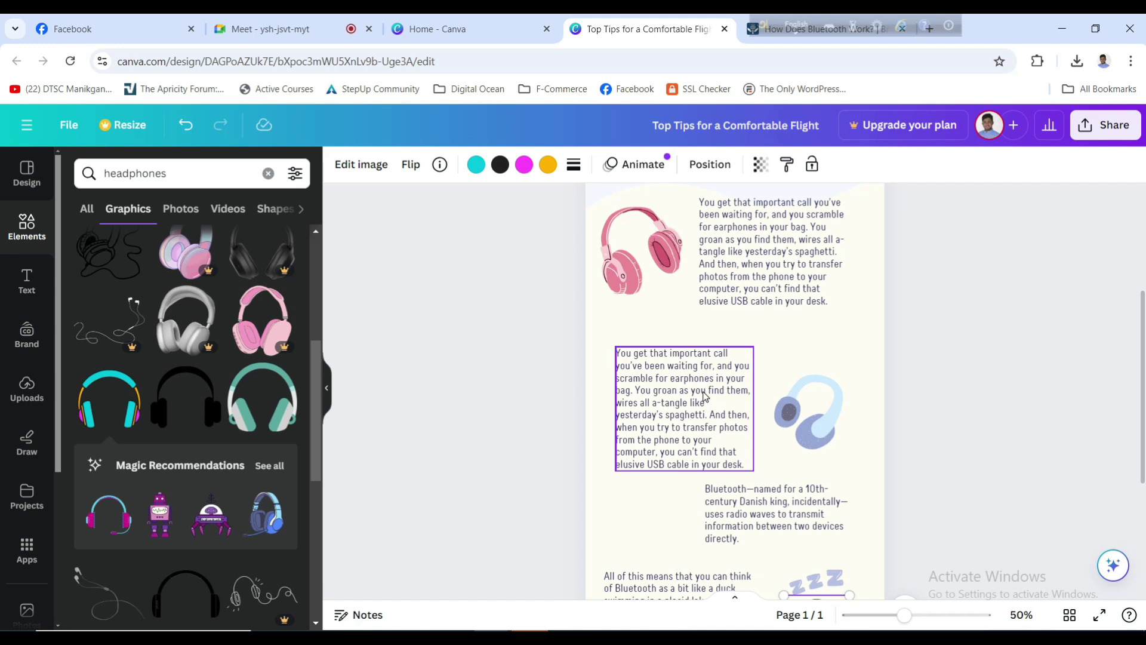
left_click_drag(703, 396, 701, 389)
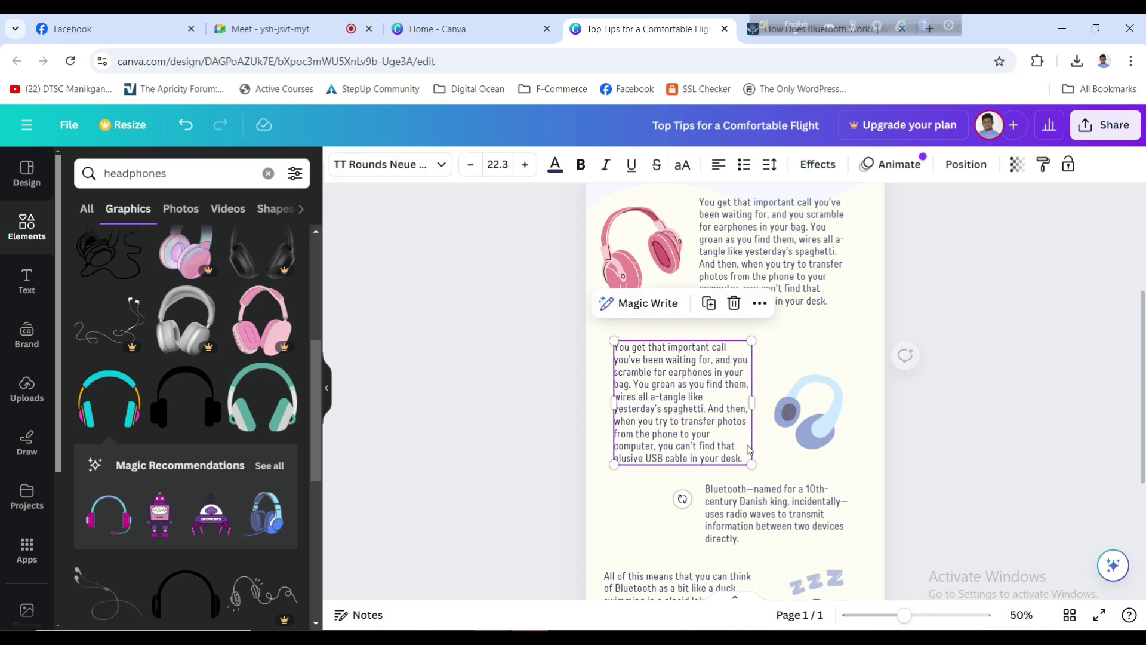
left_click(778, 506)
left_click_drag(777, 506, 781, 502)
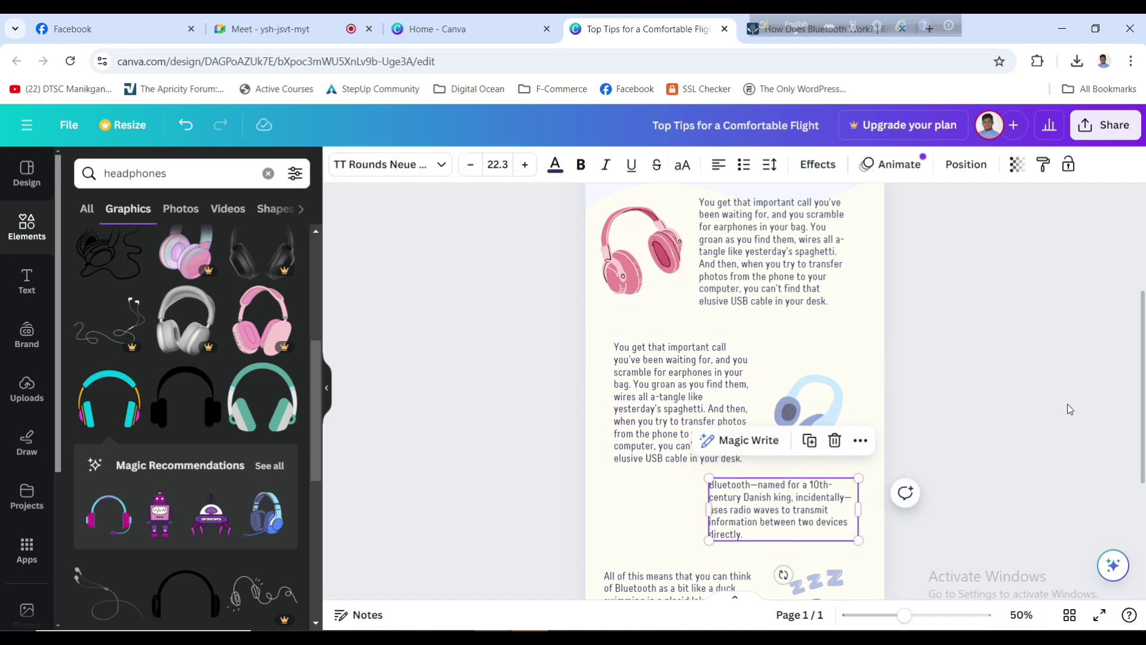
- Move the "HOW DOES BLUETOOTH WORK?" title up so it overlaps the airplane illustration
scroll(1069, 409, "down", 3)
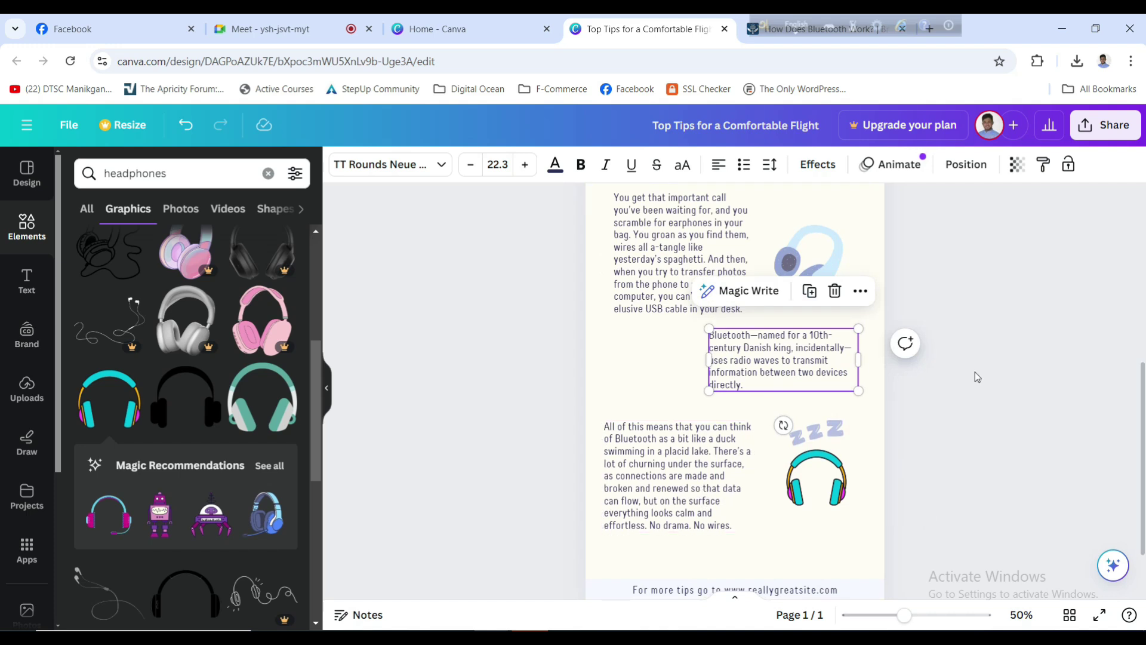
scroll(976, 373, "up", 6)
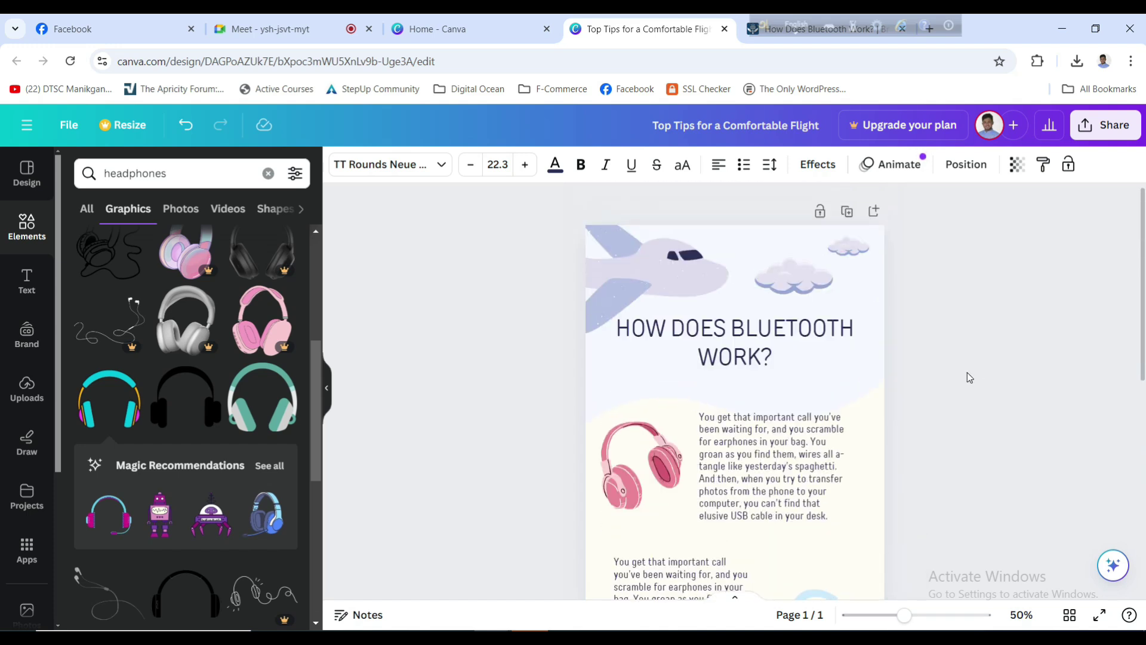
left_click(735, 345)
left_click_drag(735, 344, 737, 297)
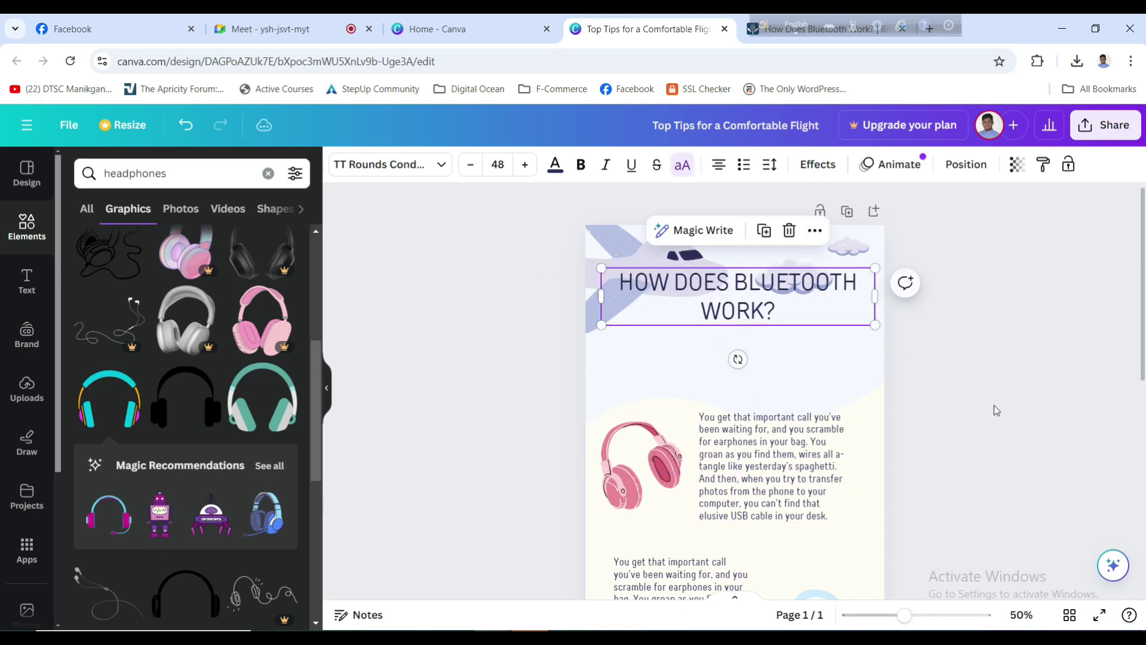
- Select all the body paragraphs and headphone graphics together and move them up closer to the title
scroll(615, 369, "down", 3)
left_click_drag(512, 261, 847, 548)
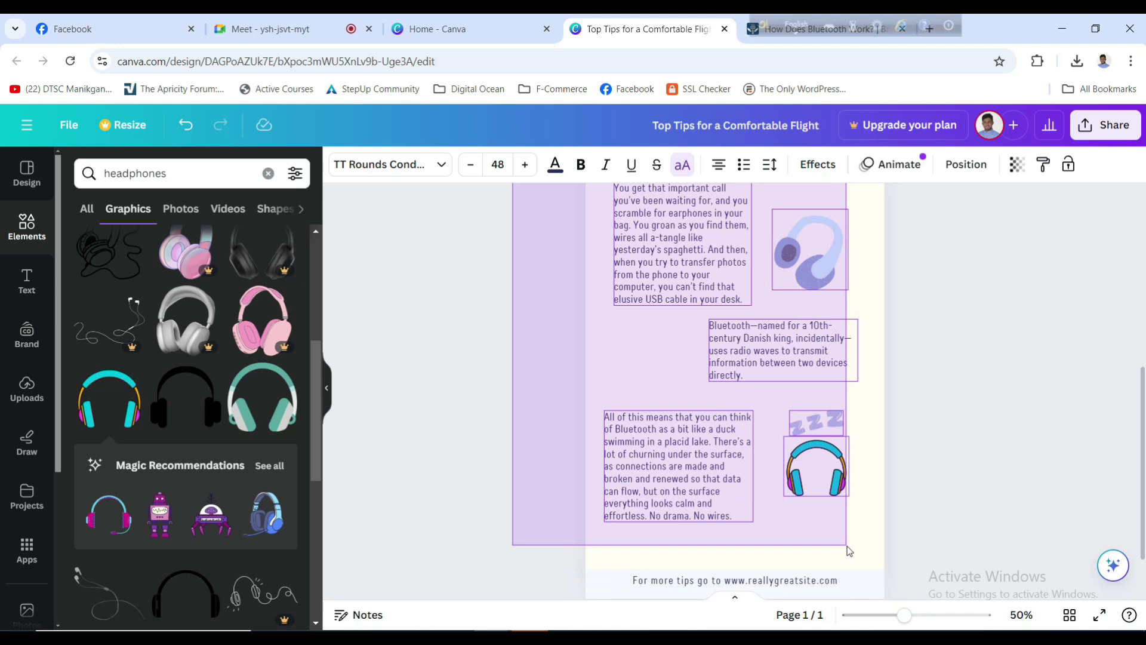
scroll(776, 441, "up", 3)
left_click_drag(781, 440, 750, 430)
scroll(755, 442, "up", 2)
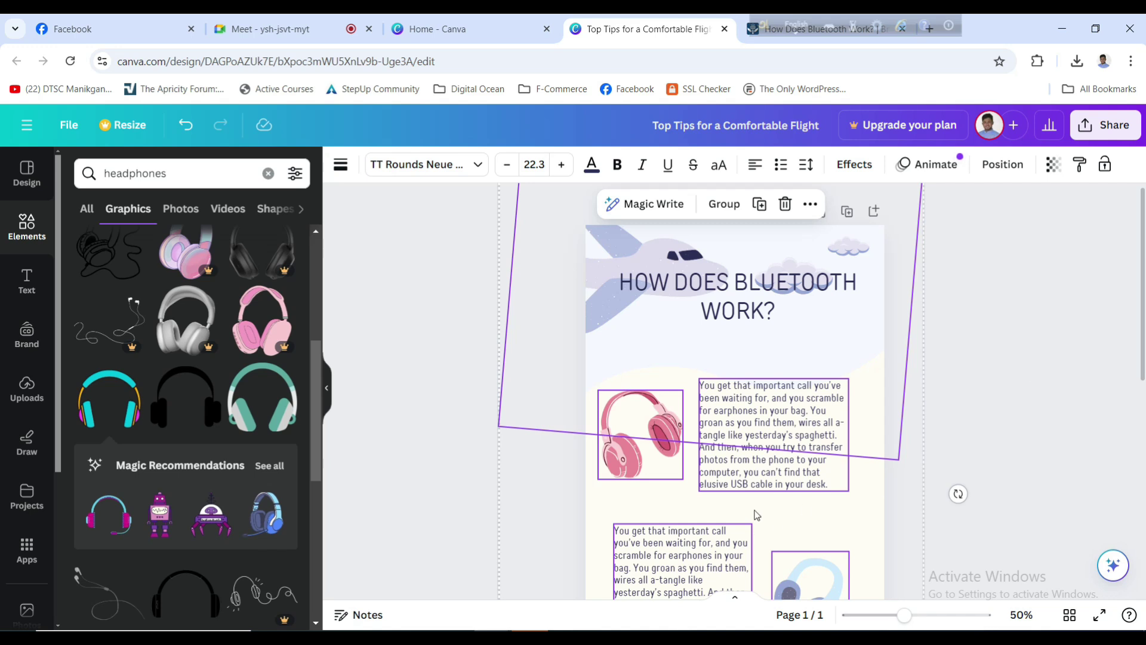
left_click_drag(757, 514, 755, 497)
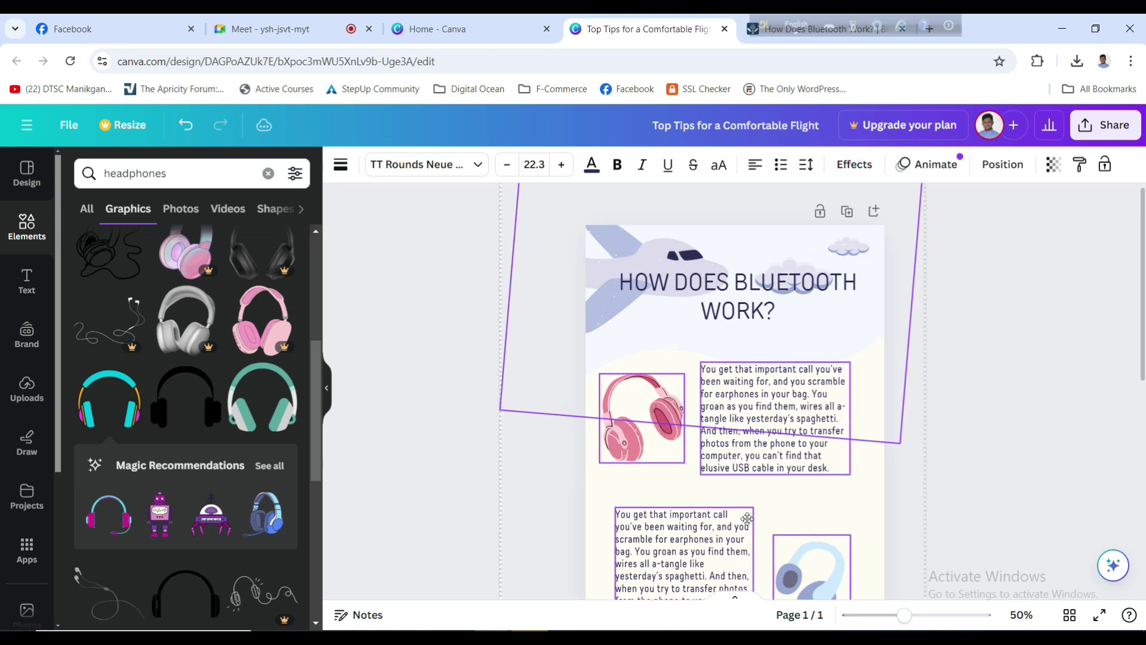
left_click(1034, 424)
- Select the body paragraphs and headphone graphics again and shift them slightly down to balance the space above the footer
scroll(1036, 421, "down", 7)
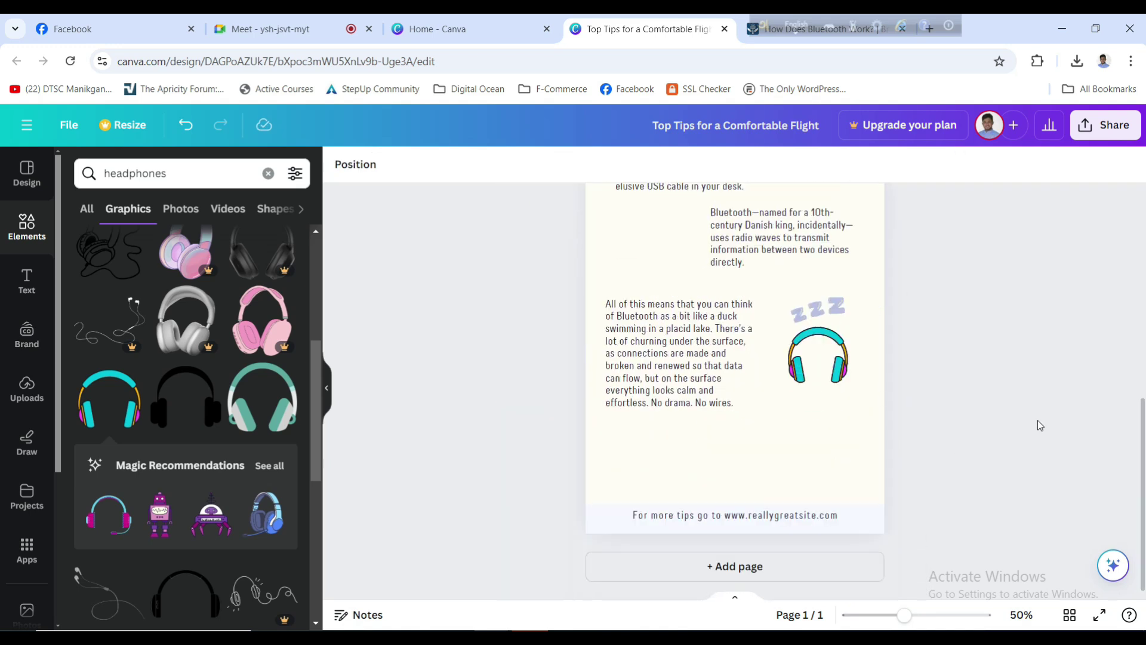
scroll(1039, 421, "up", 6)
scroll(1040, 420, "up", 1)
scroll(979, 492, "down", 7)
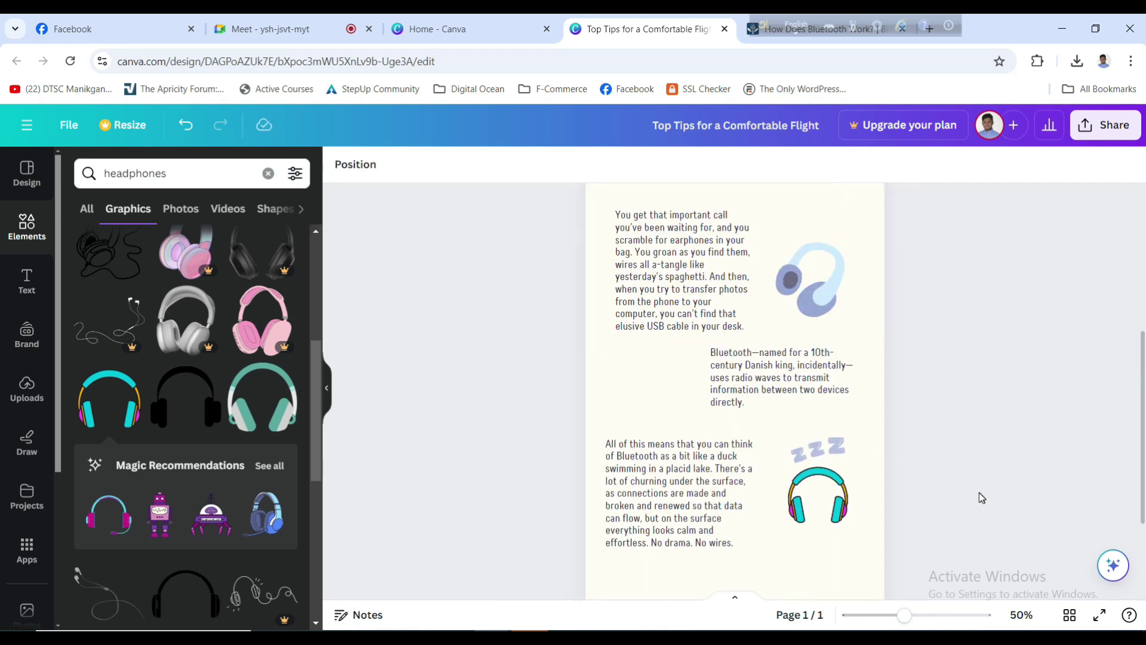
left_click_drag(933, 443, 593, 245)
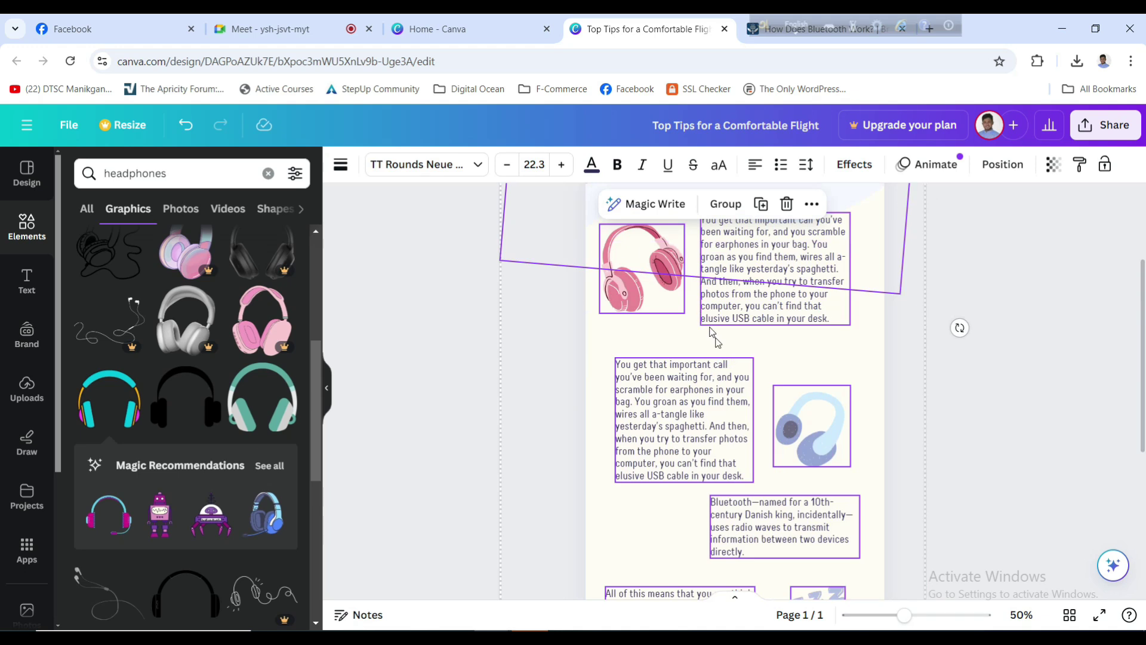
scroll(743, 358, "up", 1)
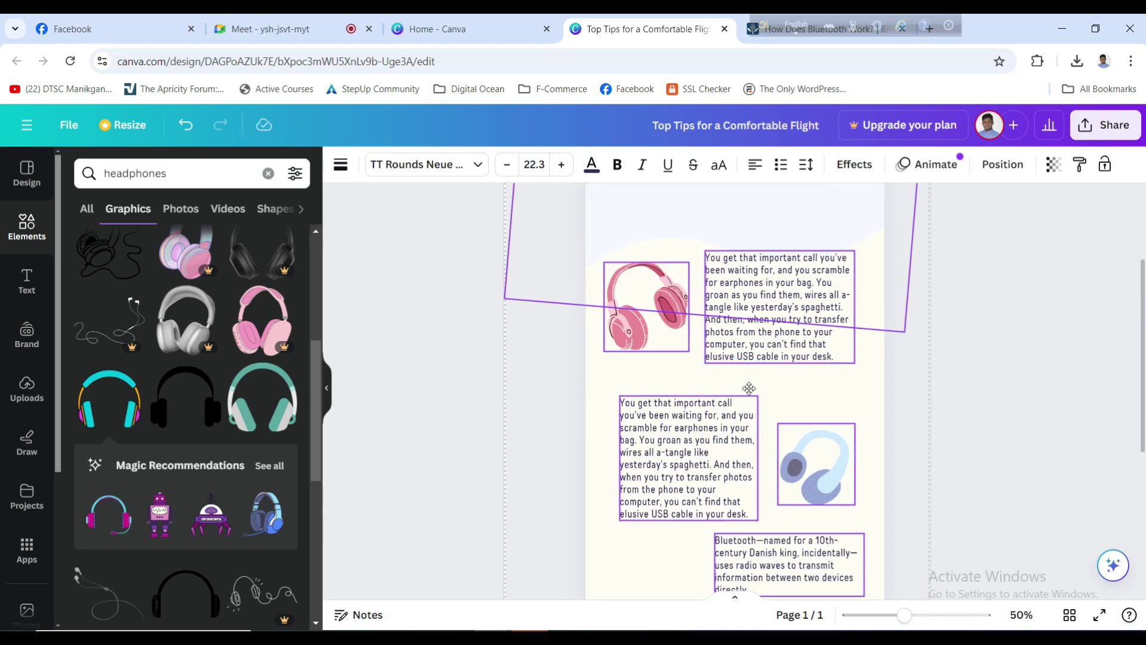
left_click_drag(741, 385, 744, 386)
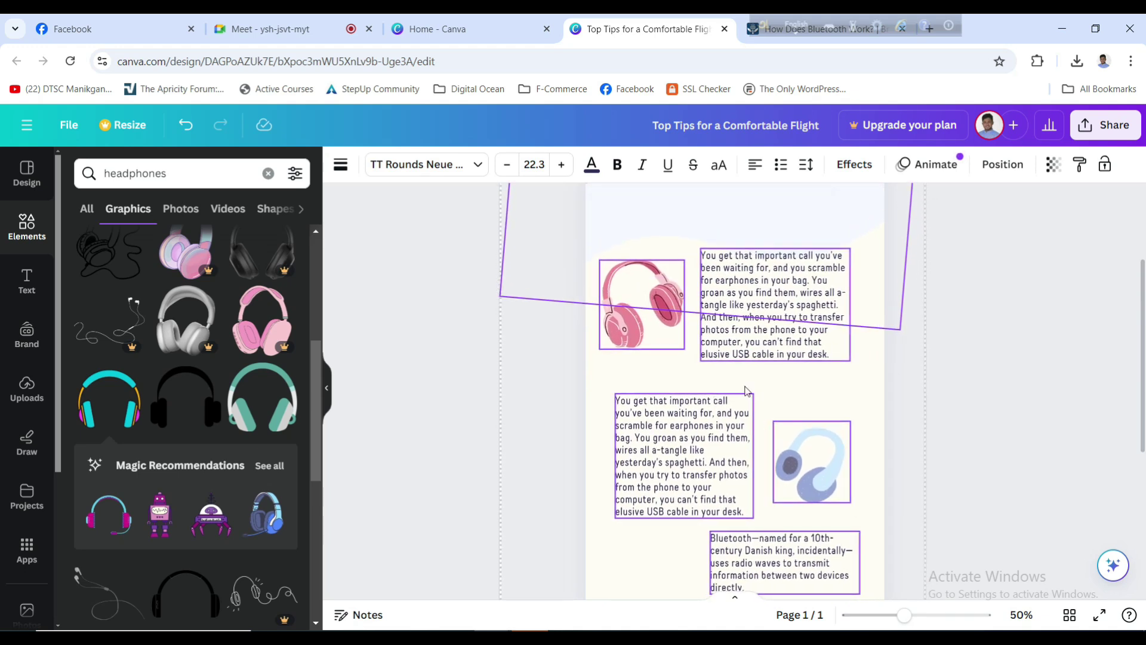
left_click(1011, 375)
scroll(1013, 375, "down", 5)
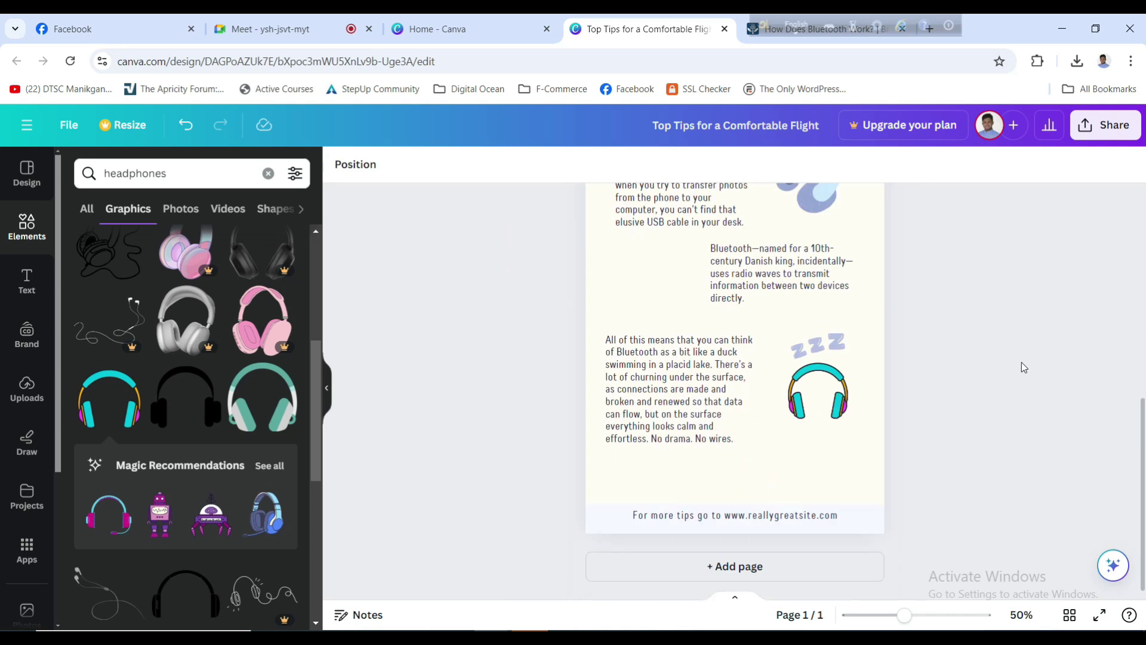
scroll(1021, 364, "up", 6)
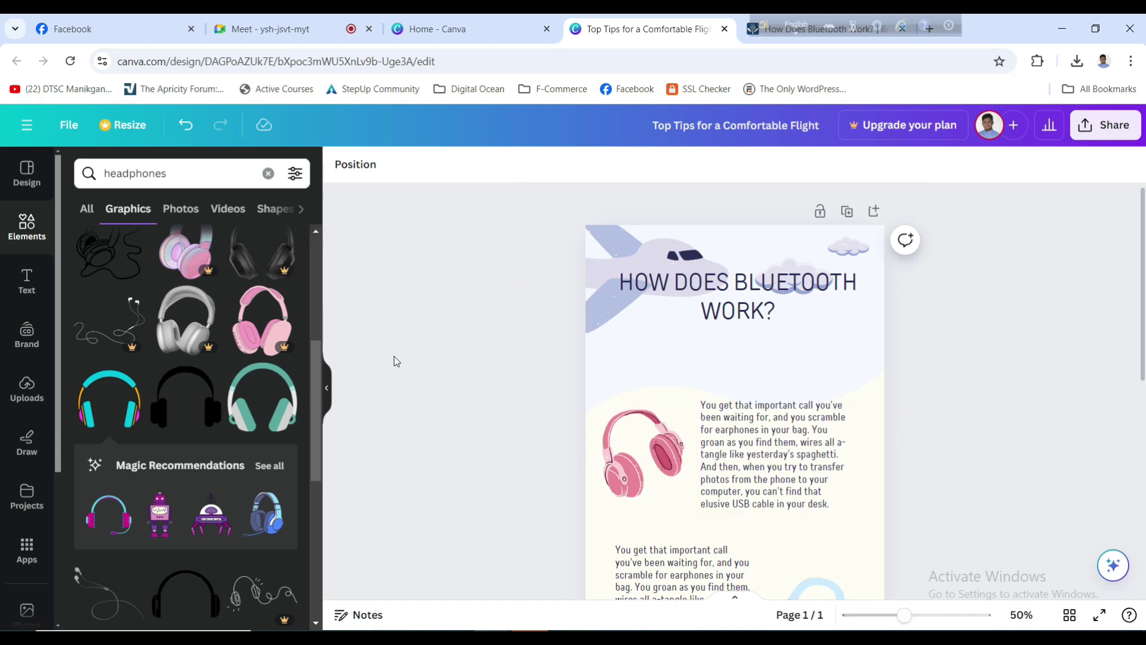
left_click(451, 357)
- Download the design as a JPG and show the browser's recent downloads
left_click(1092, 125)
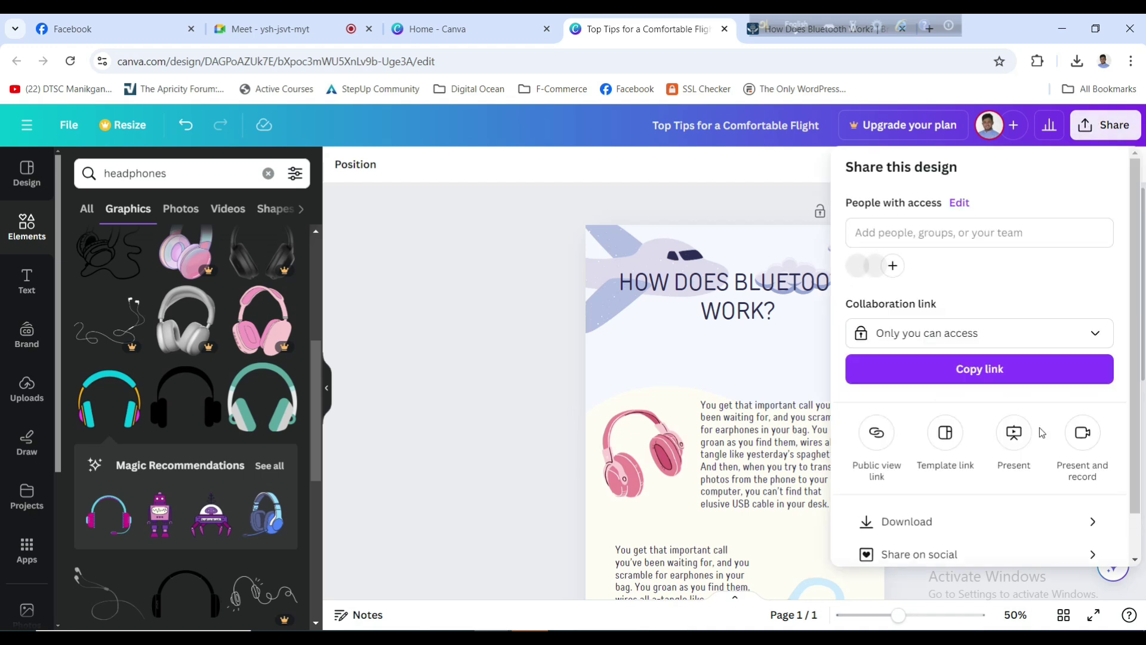
left_click(942, 524)
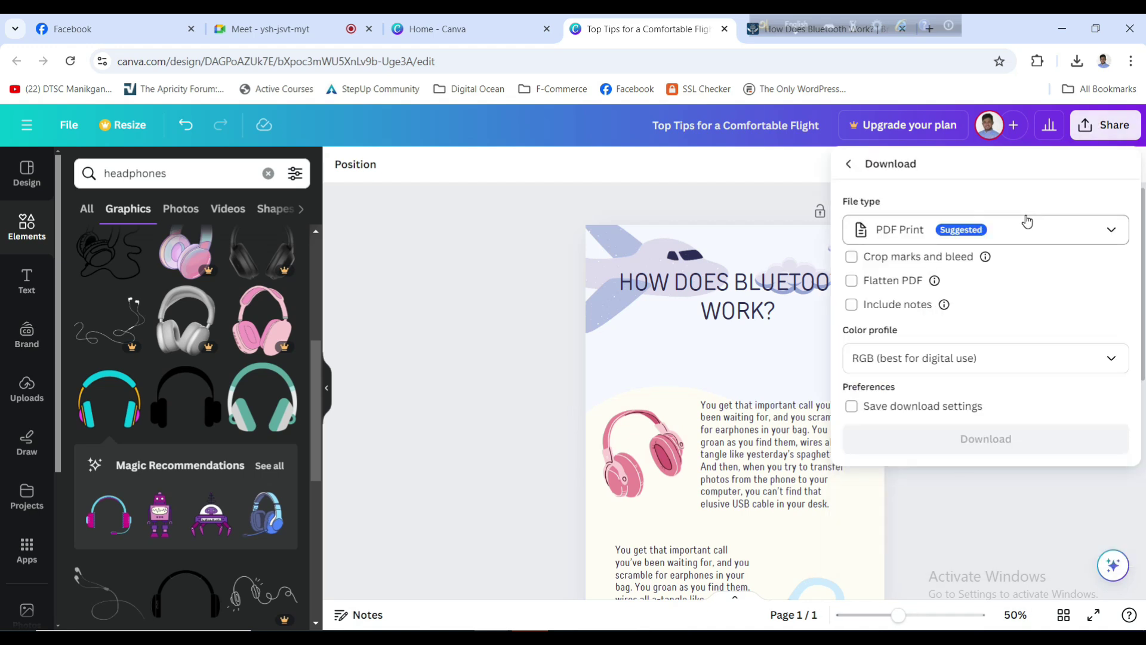
left_click(1033, 232)
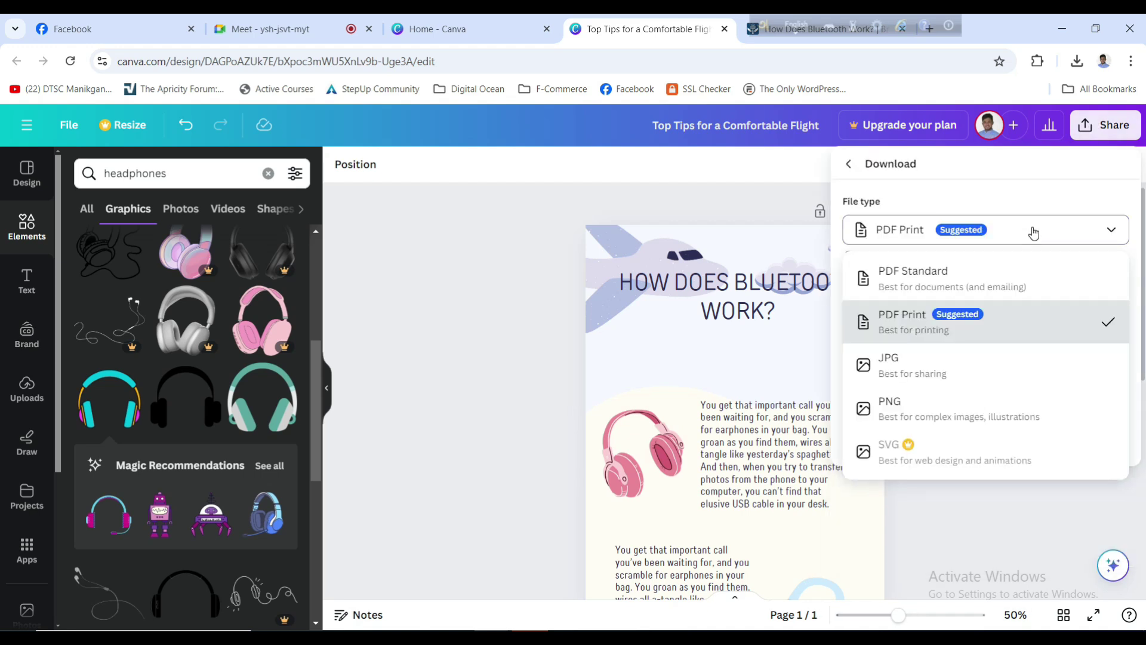
left_click(951, 366)
left_click(994, 456)
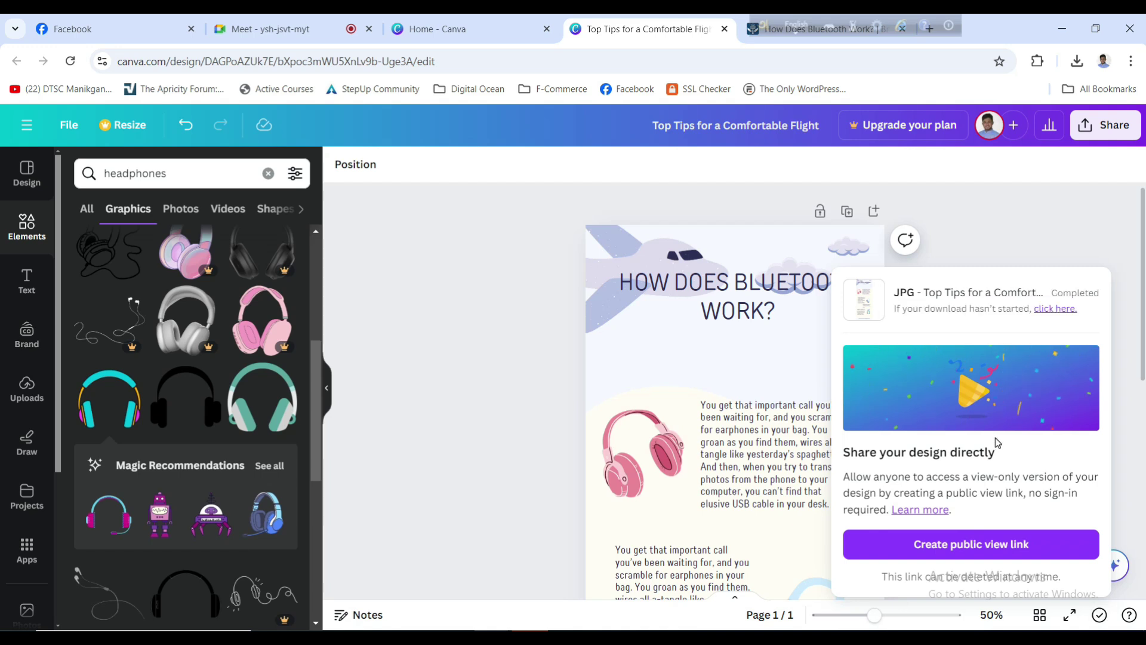
left_click(1076, 61)
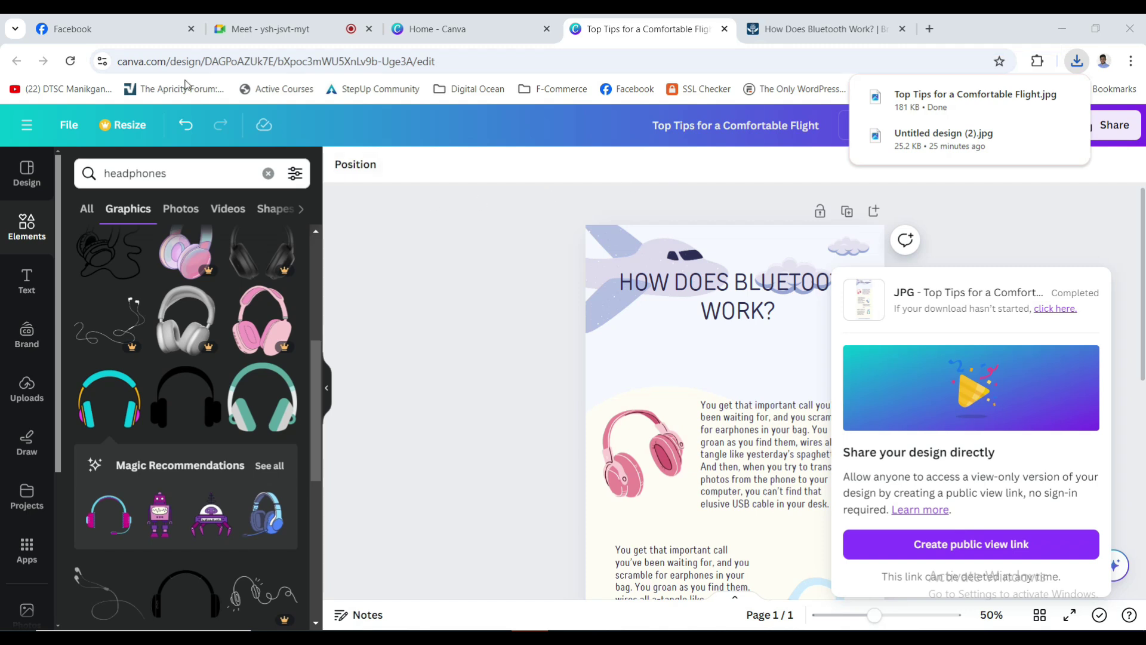
- Switch to the Audio Wave Facebook Page and publish a photo post with "Top Tips for a Comfortable Flight.jpg" from Downloads
left_click(122, 32)
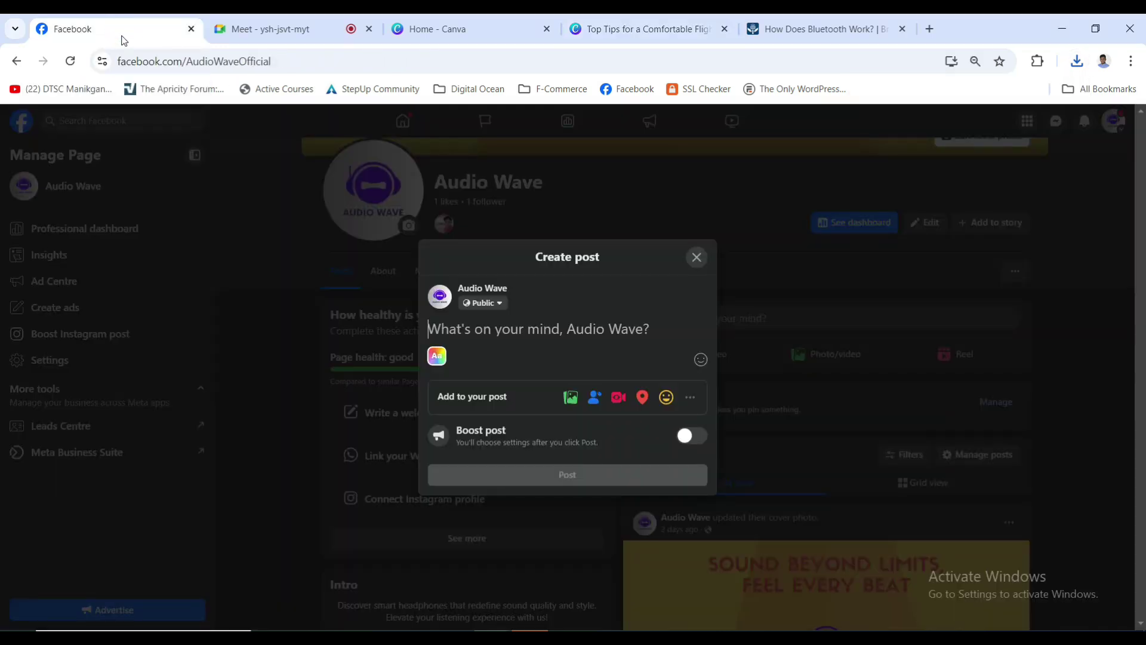
left_click(570, 399)
left_click(571, 331)
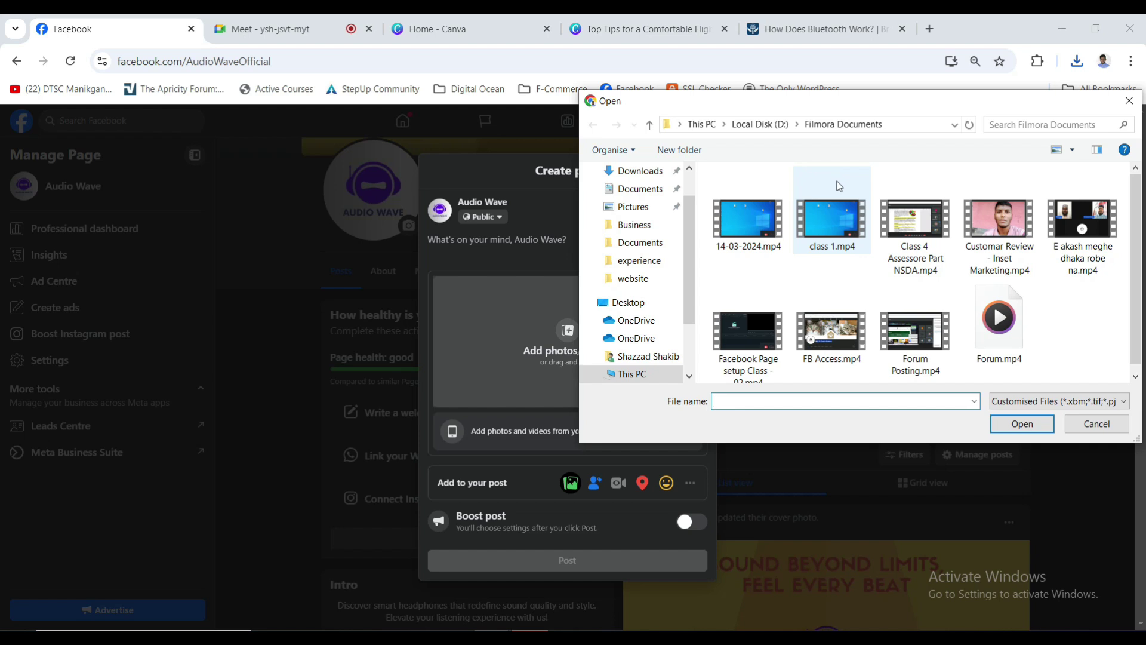
left_click(640, 173)
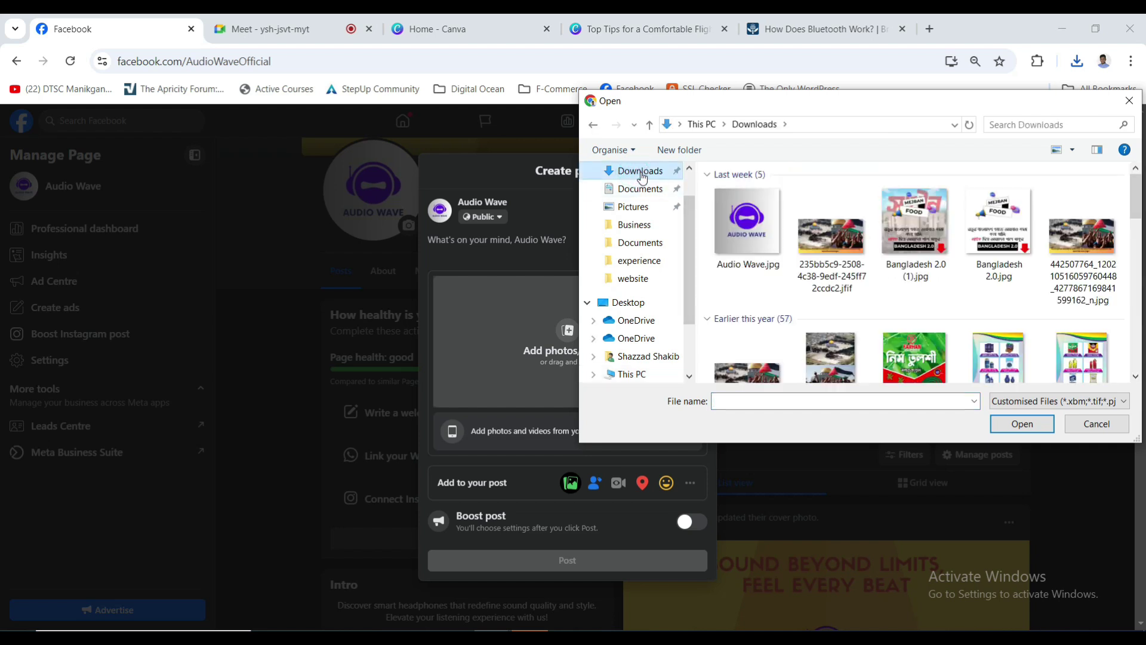
left_click(751, 238)
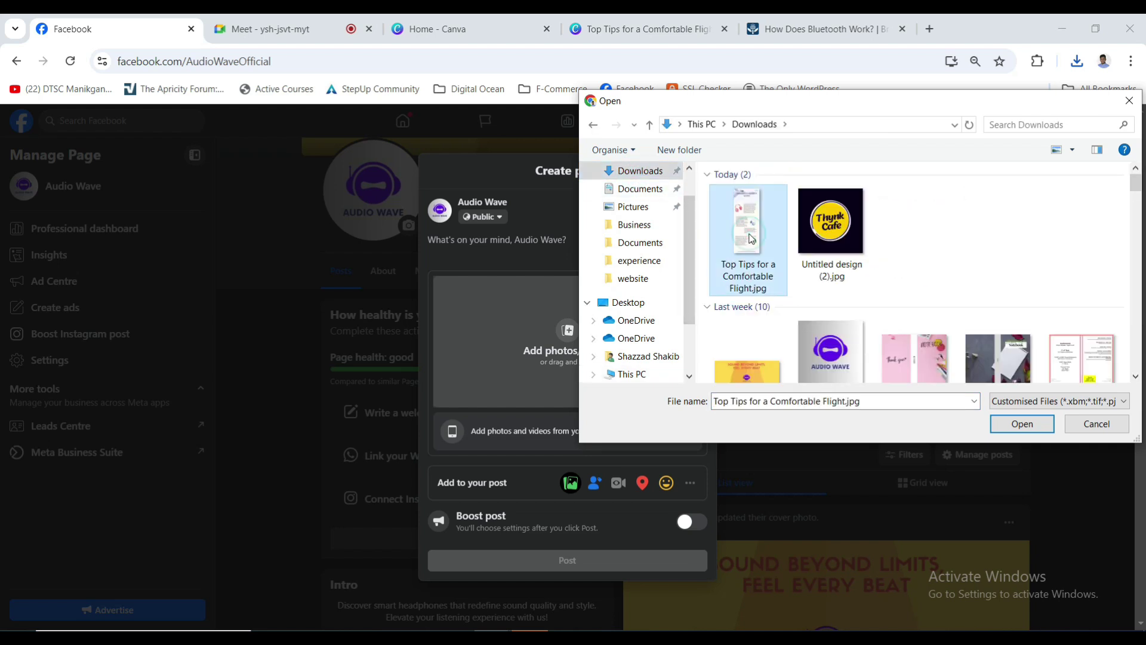
left_click(1018, 423)
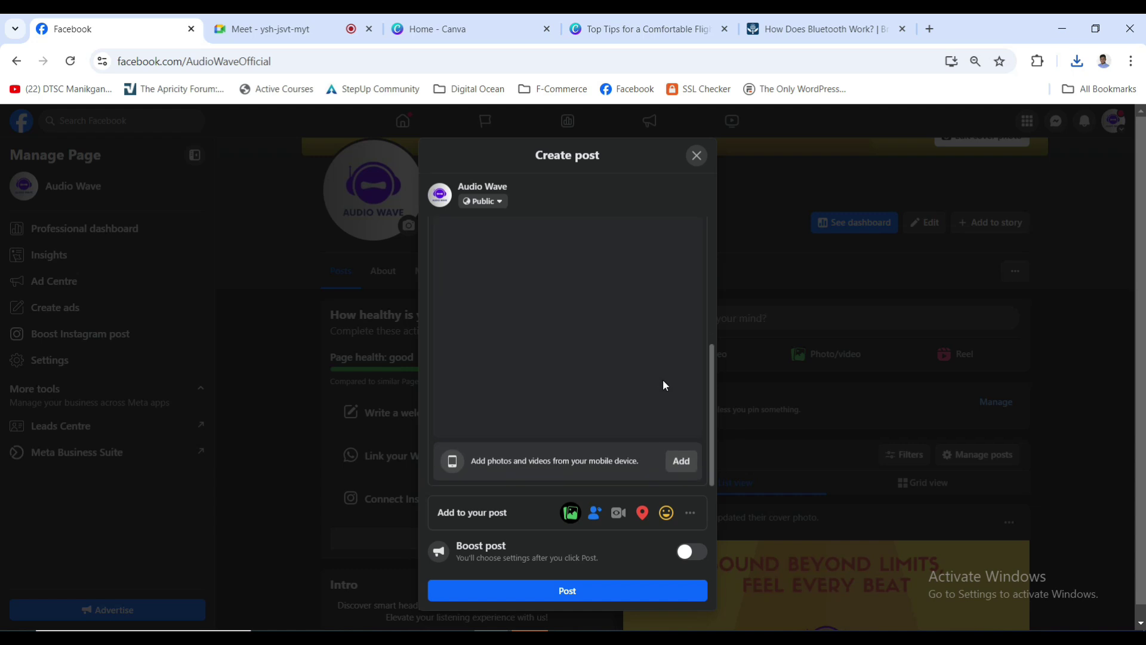
left_click(620, 590)
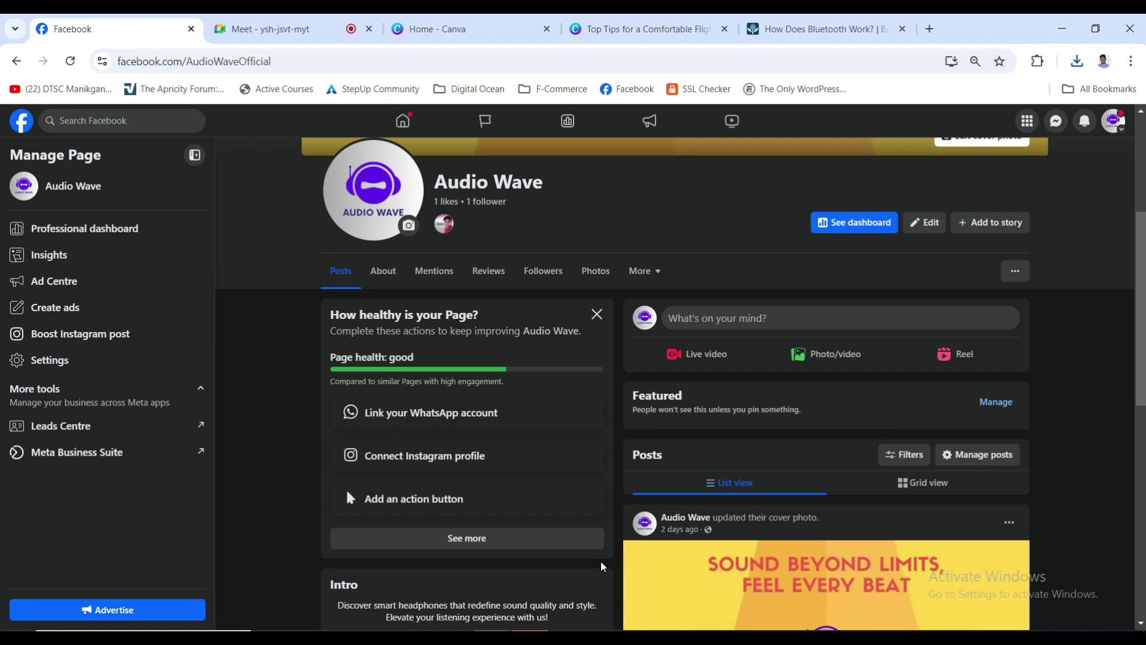
- Look through the Audio Wave Page's timeline for the newly published infographic post
scroll(836, 527, "down", 8)
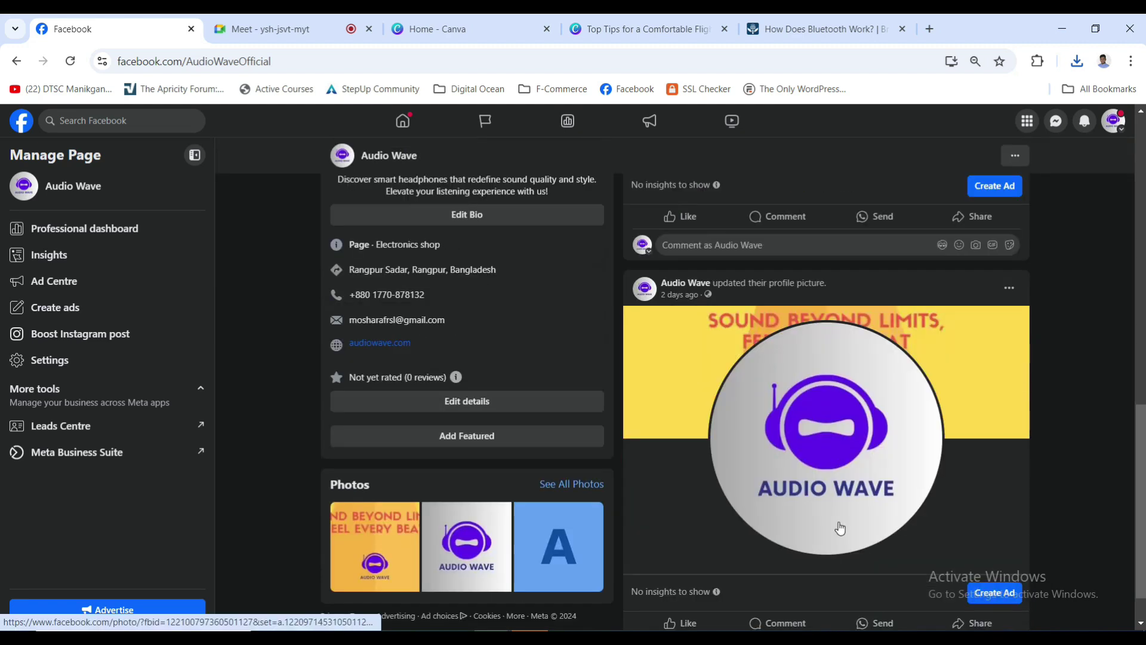
scroll(839, 528, "up", 4)
scroll(840, 528, "up", 2)
scroll(840, 528, "up", 5)
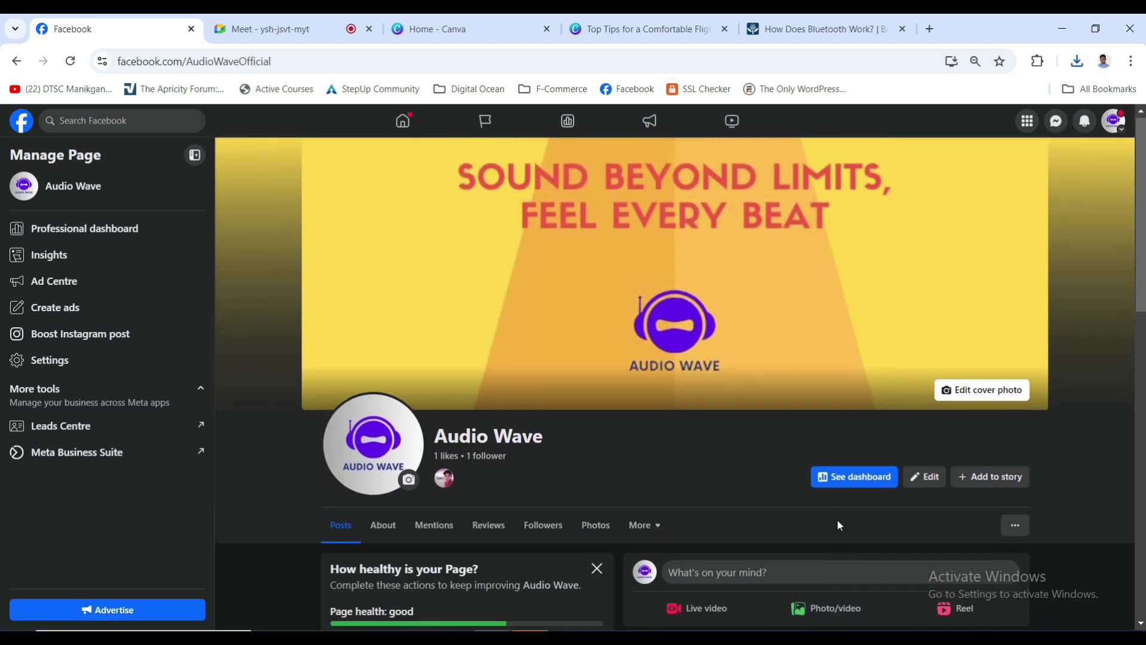
scroll(837, 518, "down", 8)
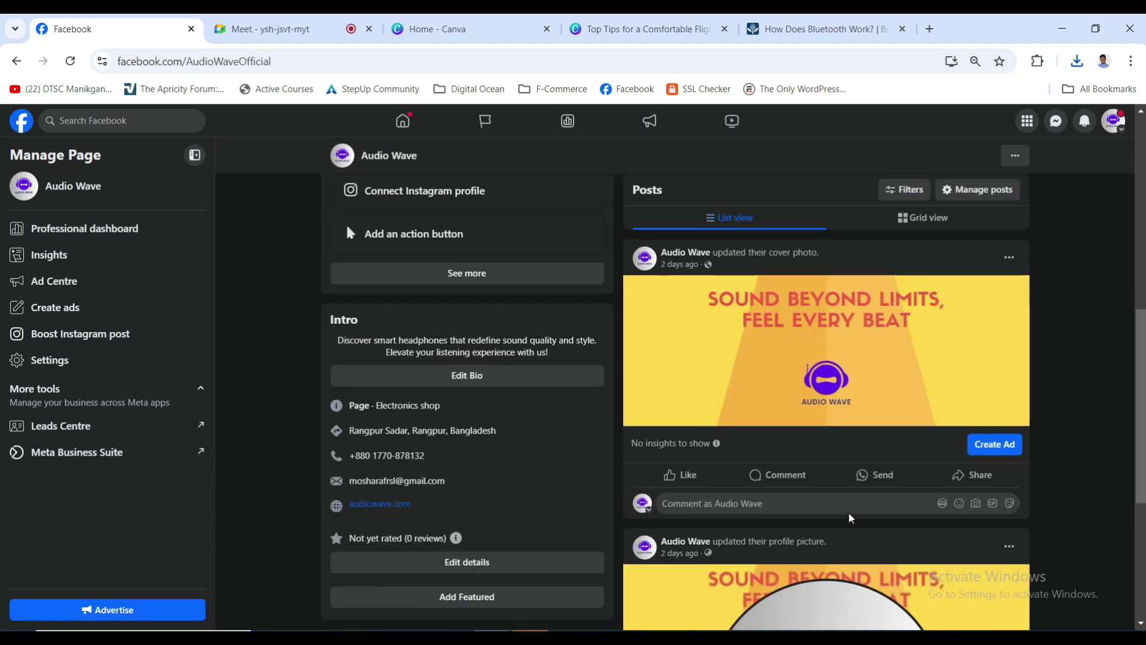
scroll(884, 497, "down", 2)
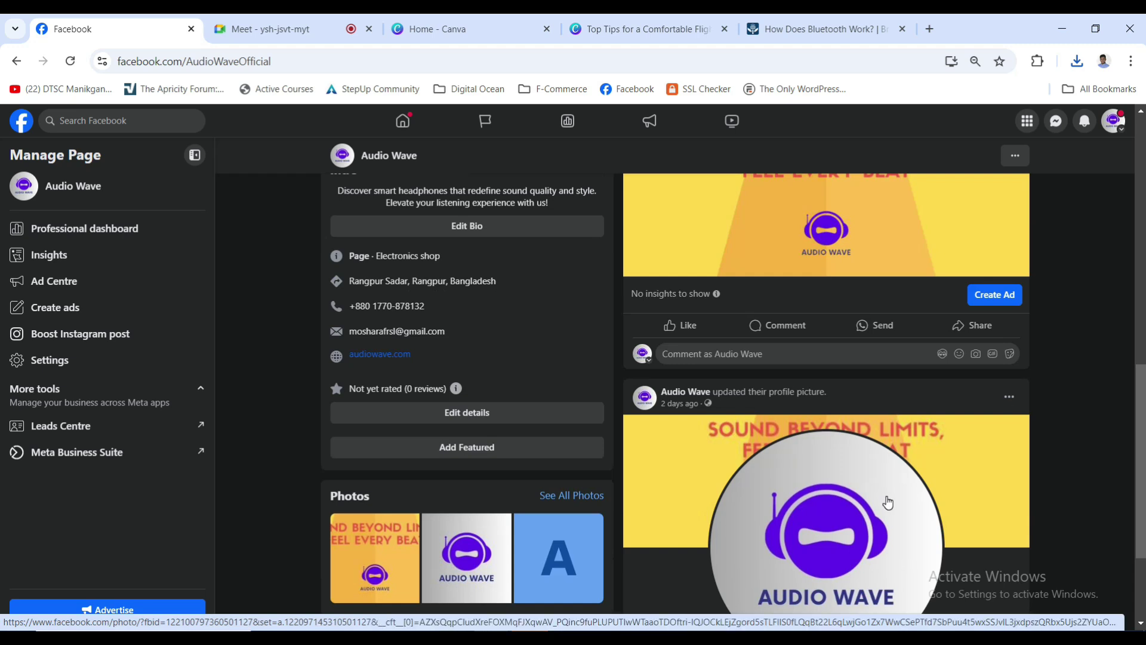
scroll(888, 503, "up", 8)
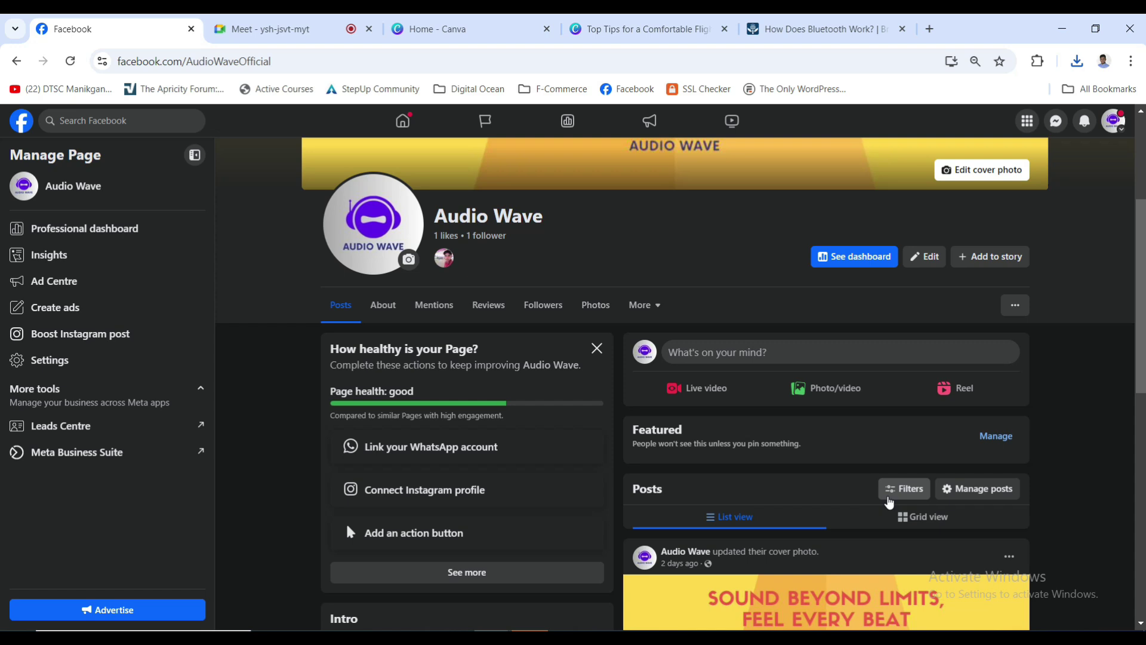
scroll(889, 502, "down", 1)
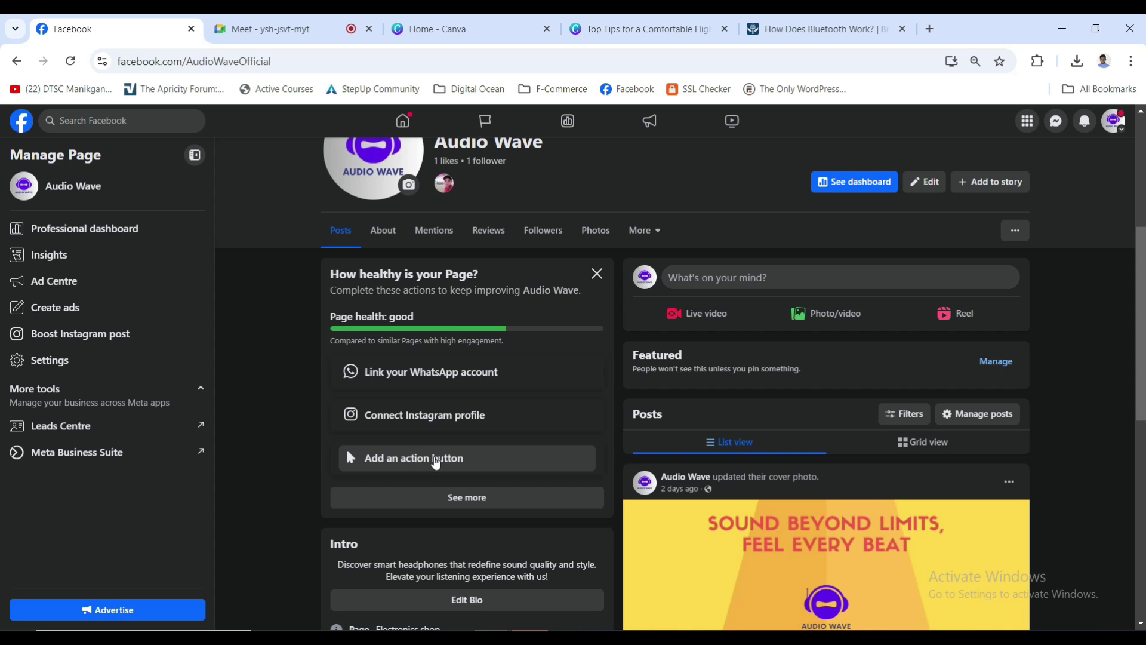
- Add a "Send message" action button to the Audio Wave Page, linked to its Messenger
left_click(433, 460)
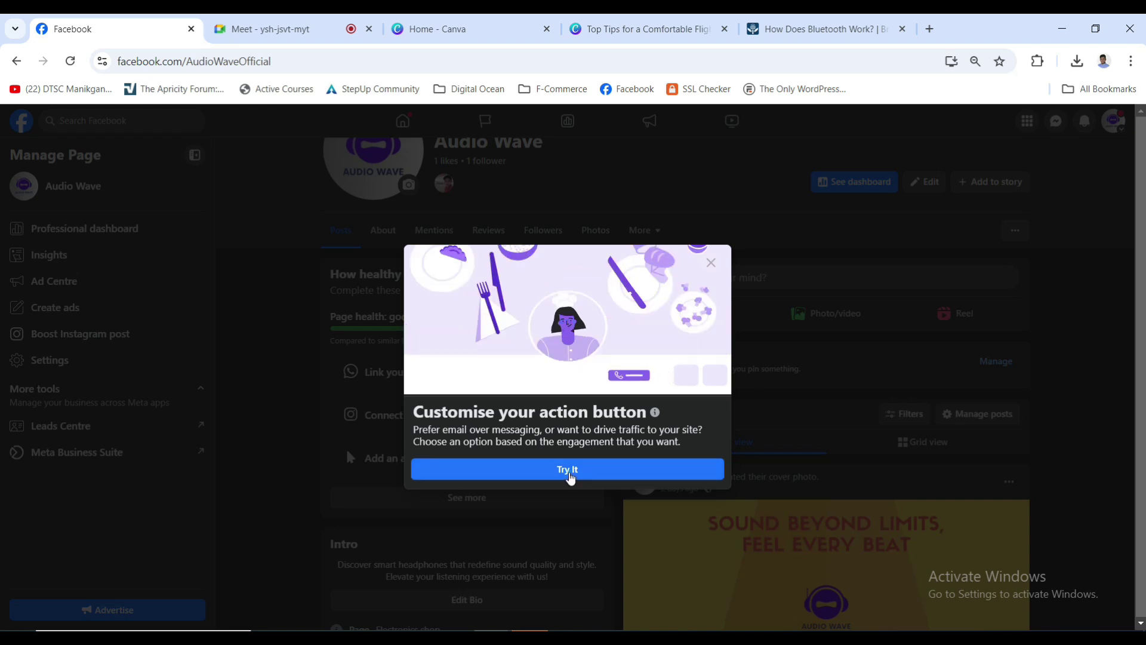
left_click(568, 474)
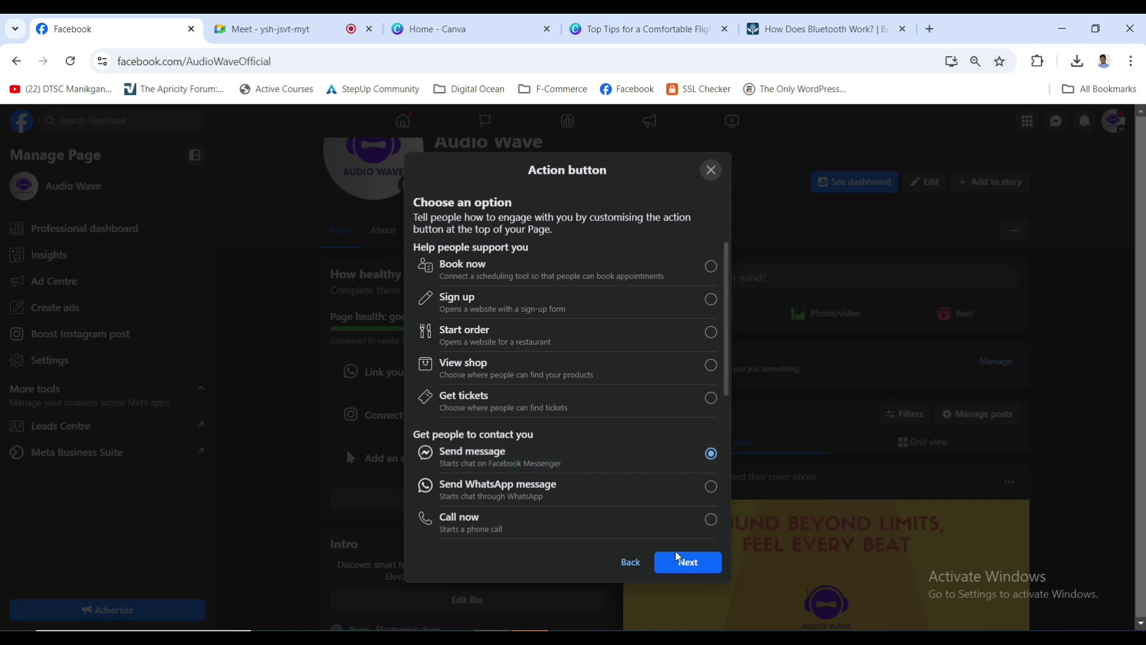
left_click(686, 564)
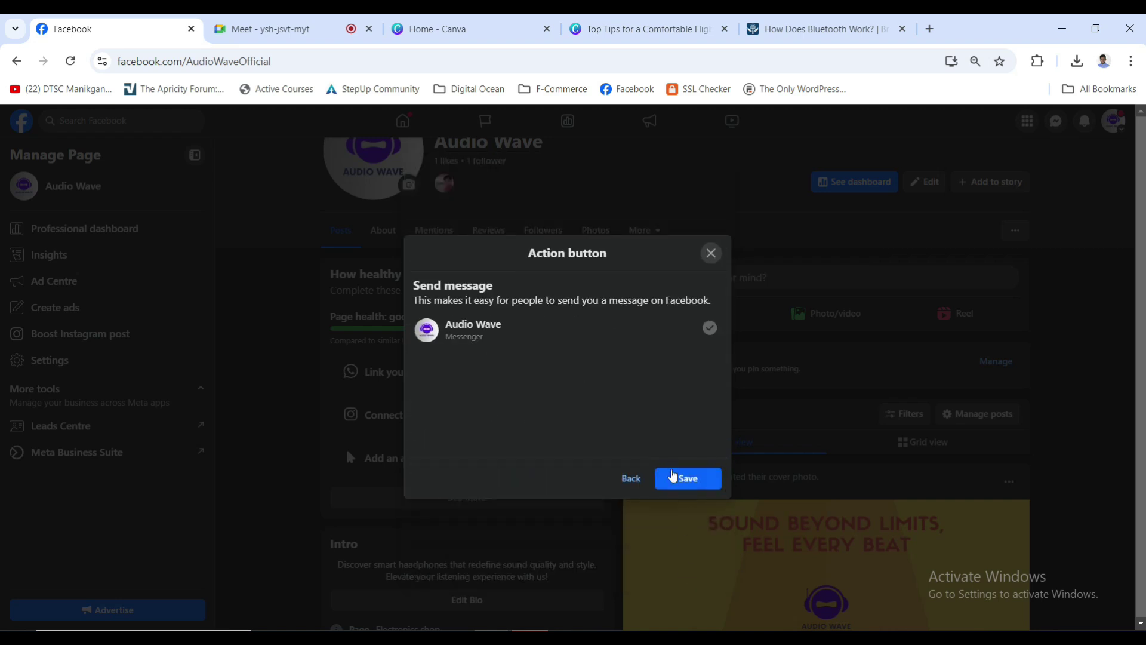
left_click(683, 485)
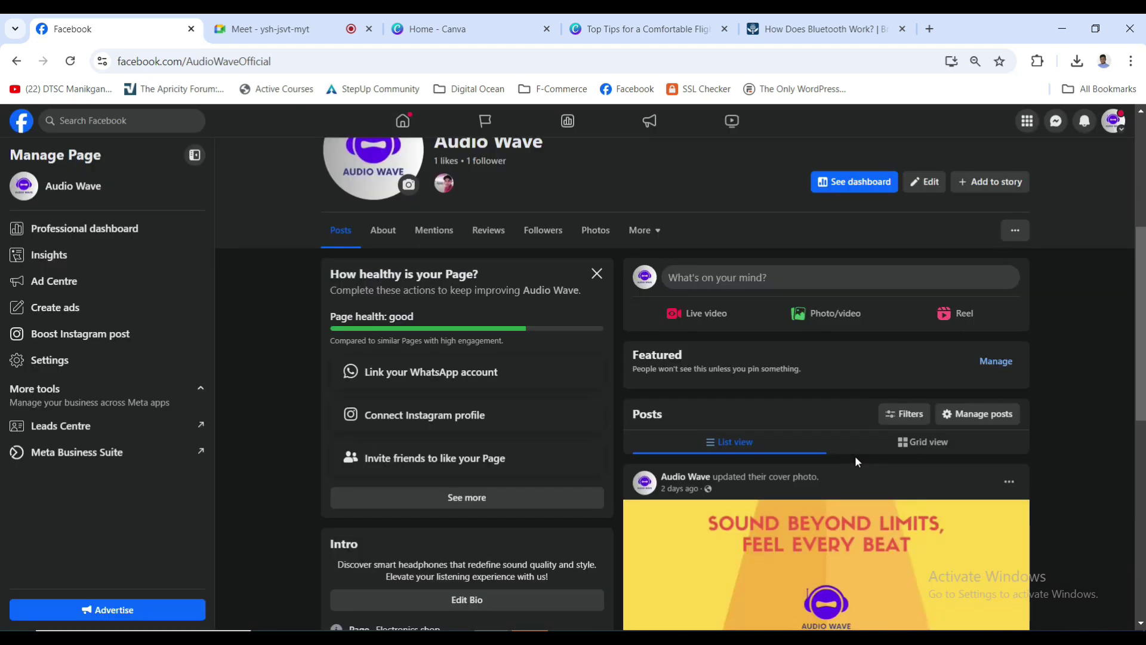
scroll(855, 456, "up", 3)
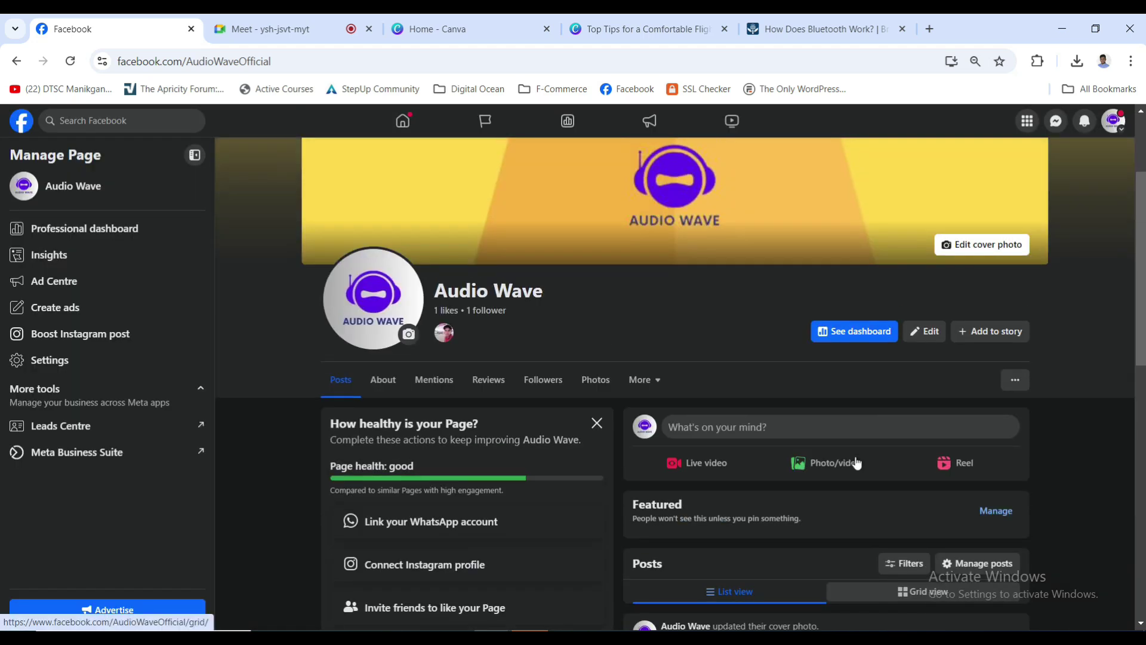
- Reload the Audio Wave Page and check its additional options for the action button entry
scroll(857, 463, "up", 3)
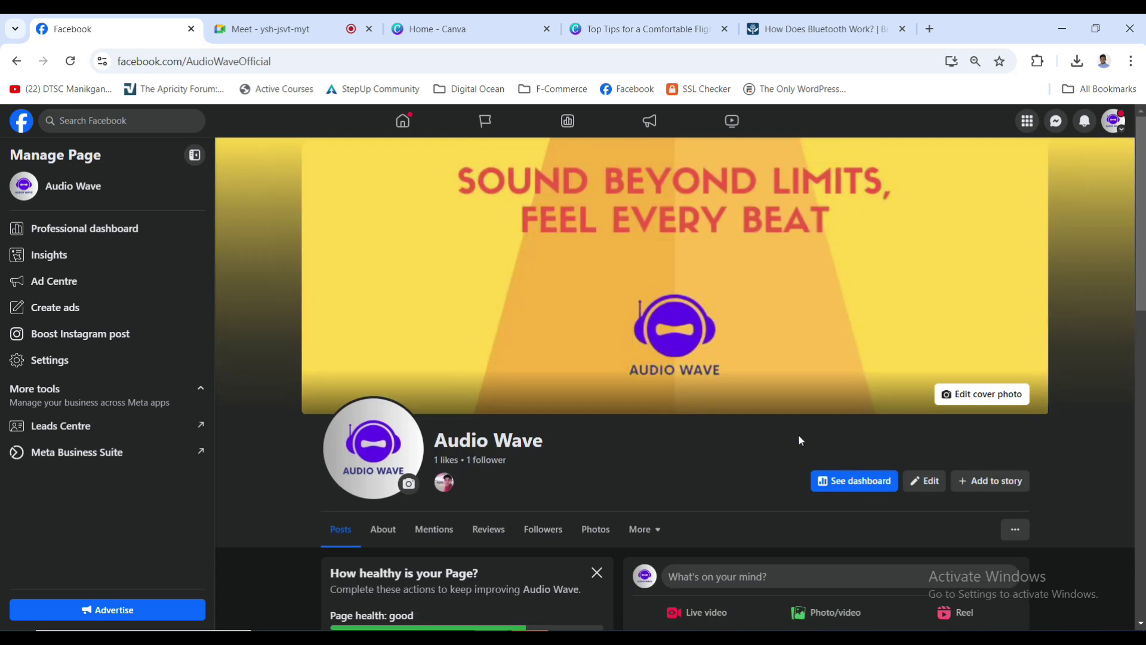
left_click(70, 61)
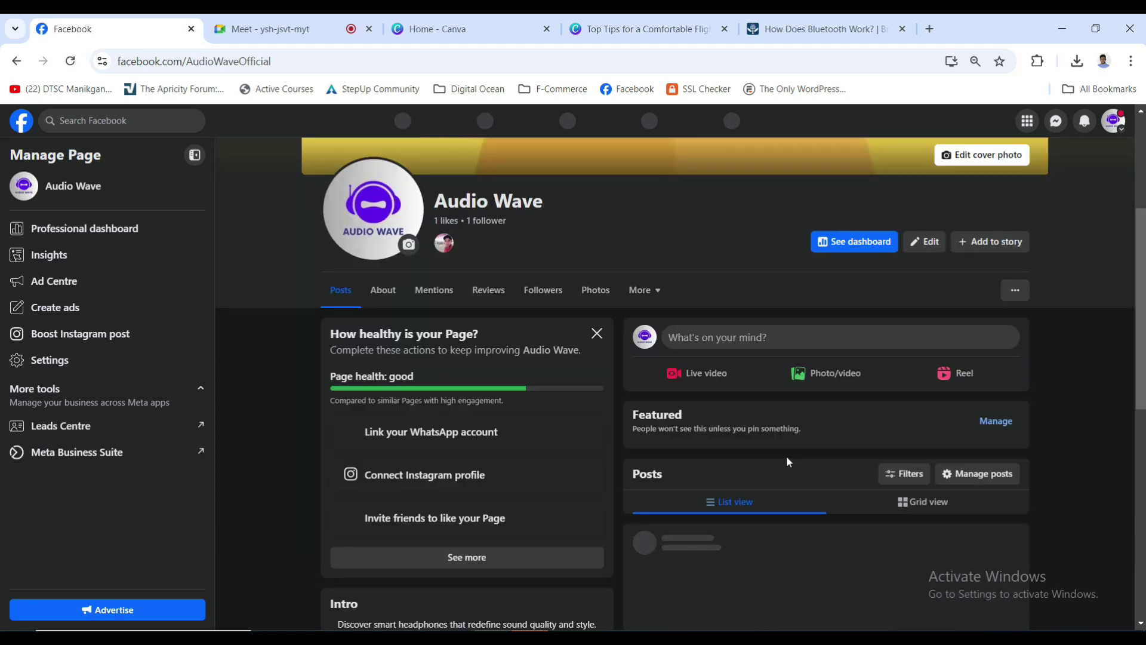
left_click(1026, 302)
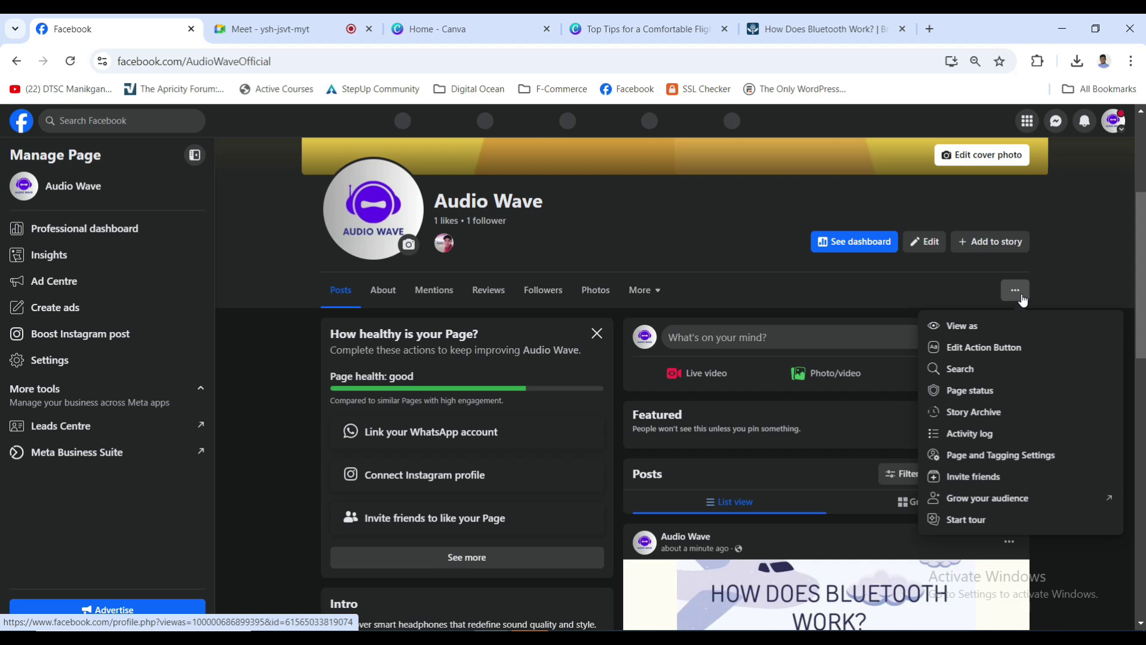
left_click(1068, 259)
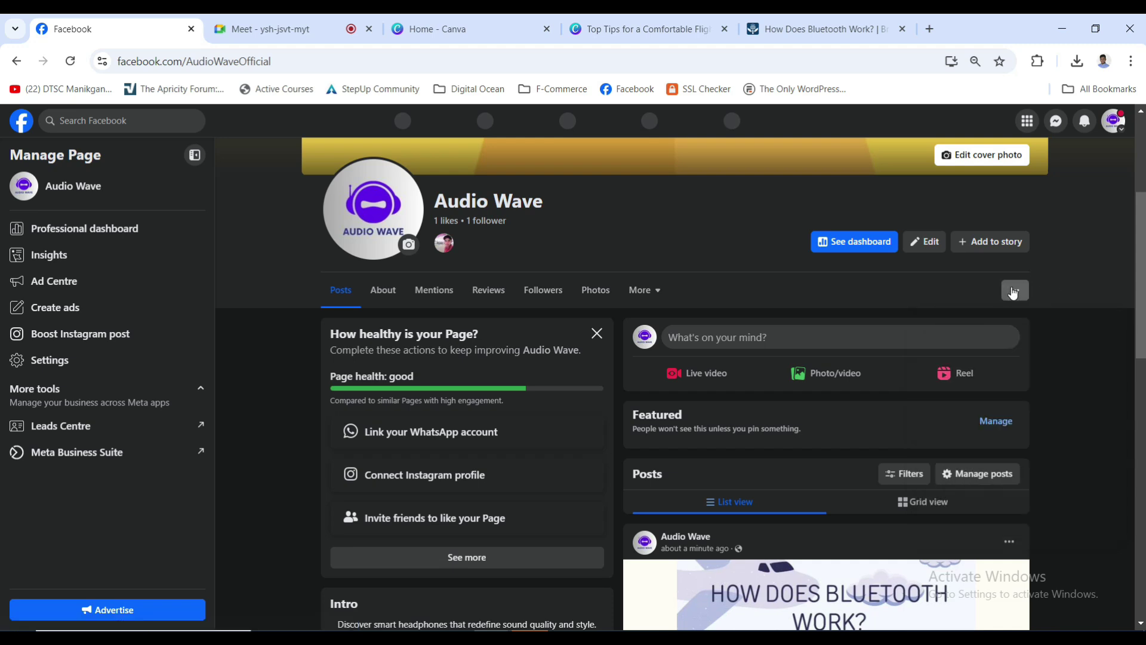
left_click(1013, 292)
left_click(1091, 265)
- View the instructions for inviting friends to like the Page, and close them without switching profiles
scroll(649, 462, "down", 1)
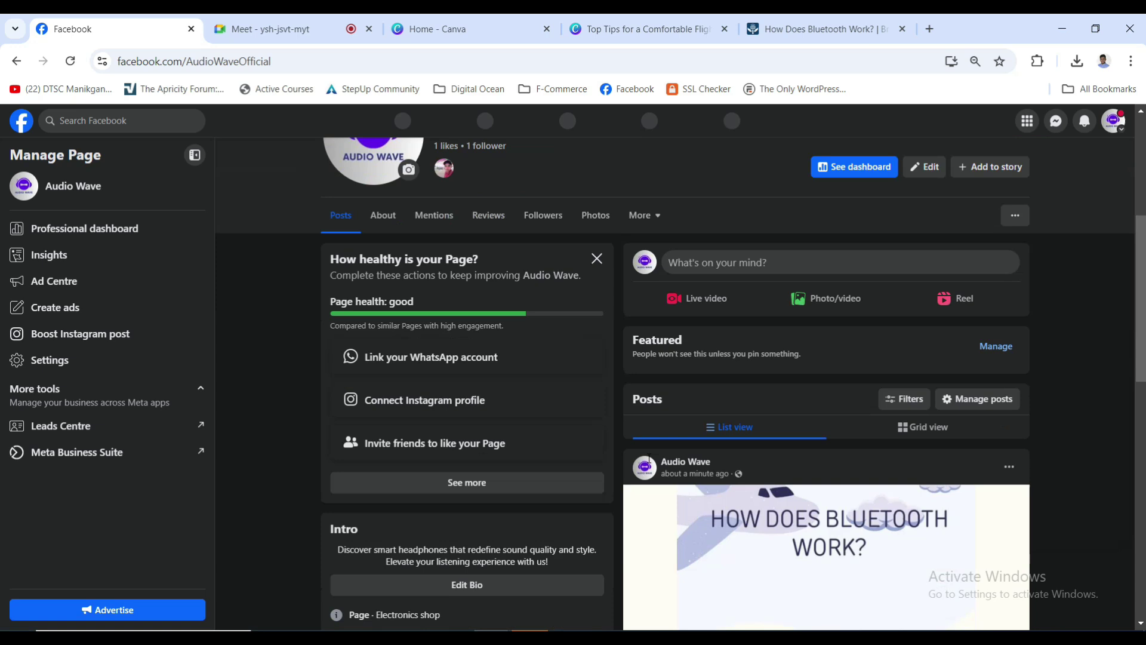
left_click(420, 445)
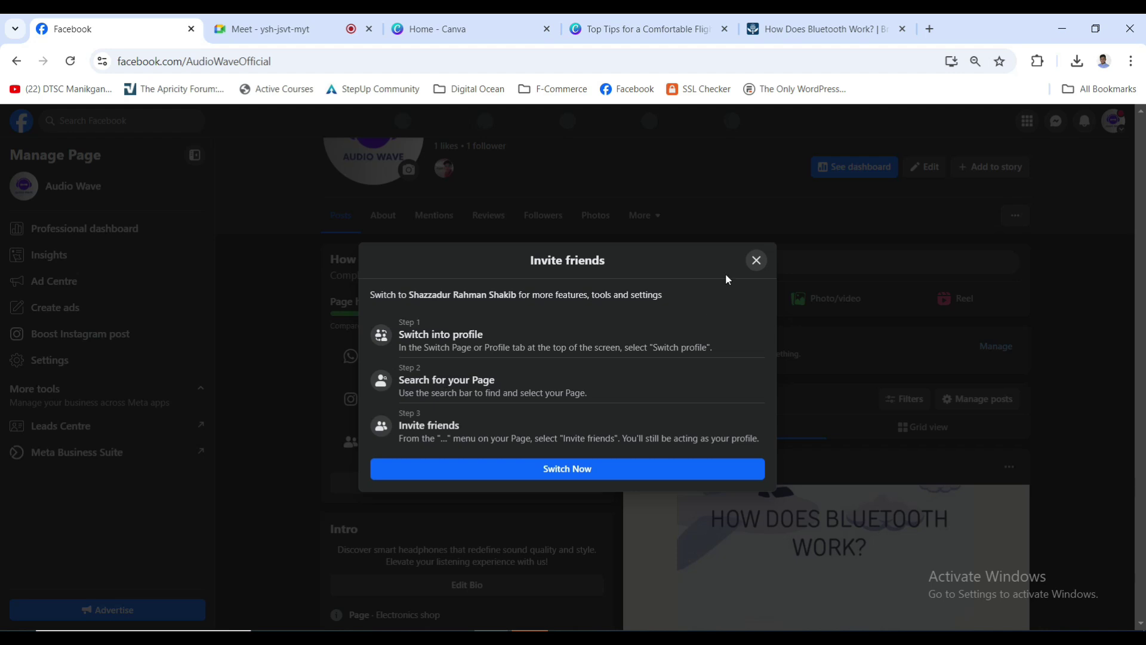
left_click(756, 260)
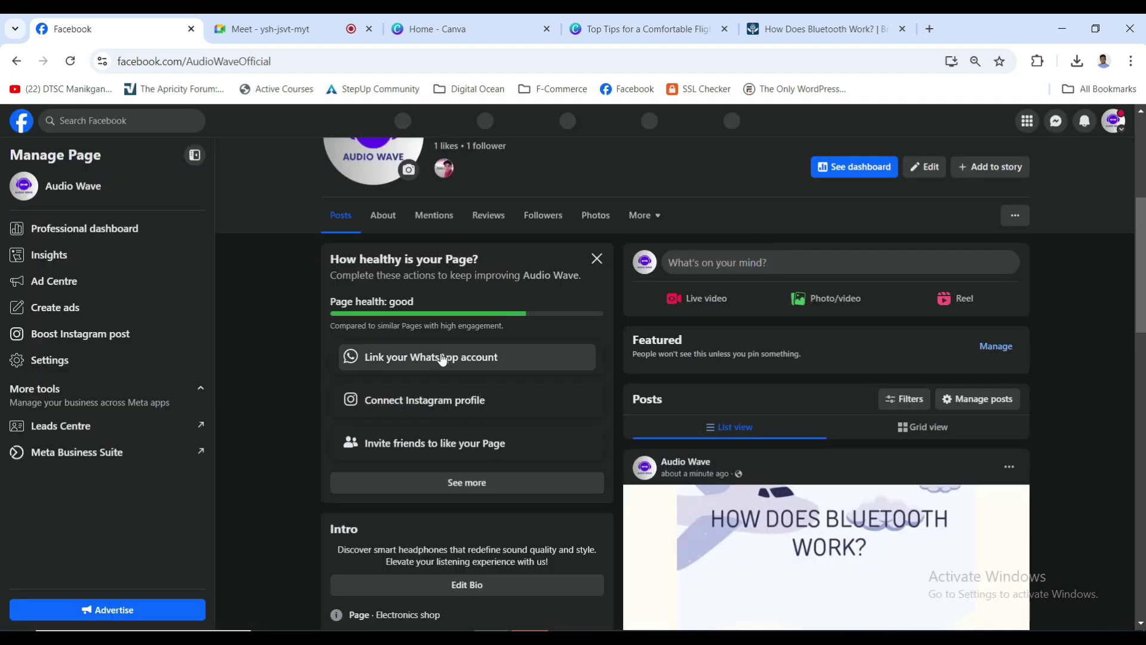
- Open the full Page health checklist and review its completed and remaining setup steps
left_click(482, 483)
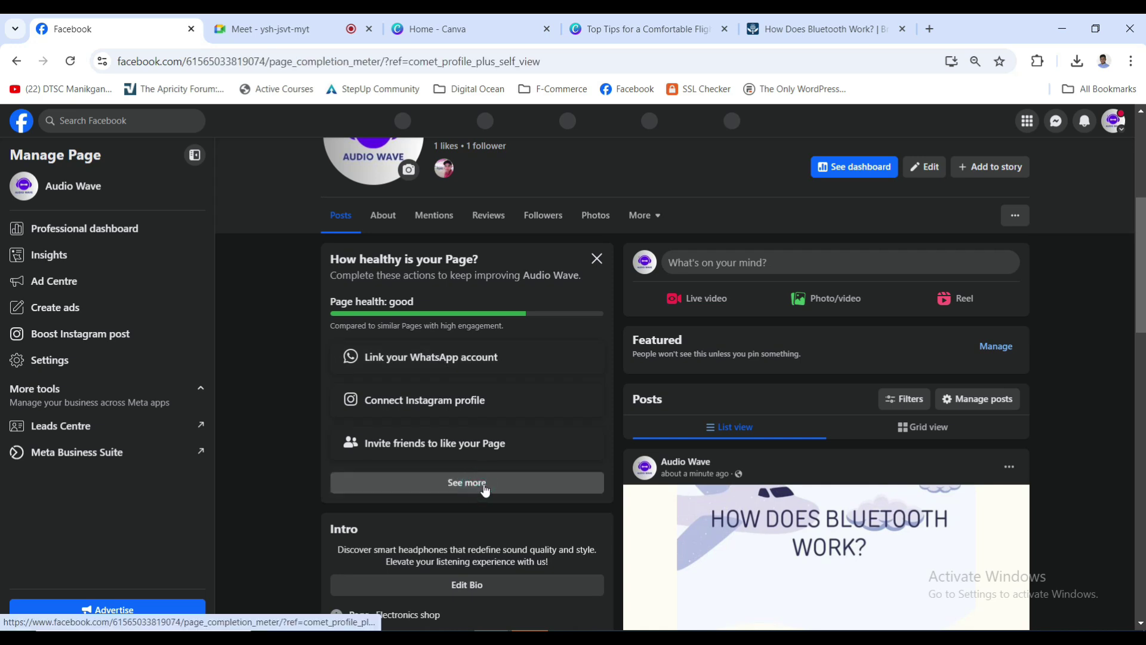
scroll(414, 441, "down", 2)
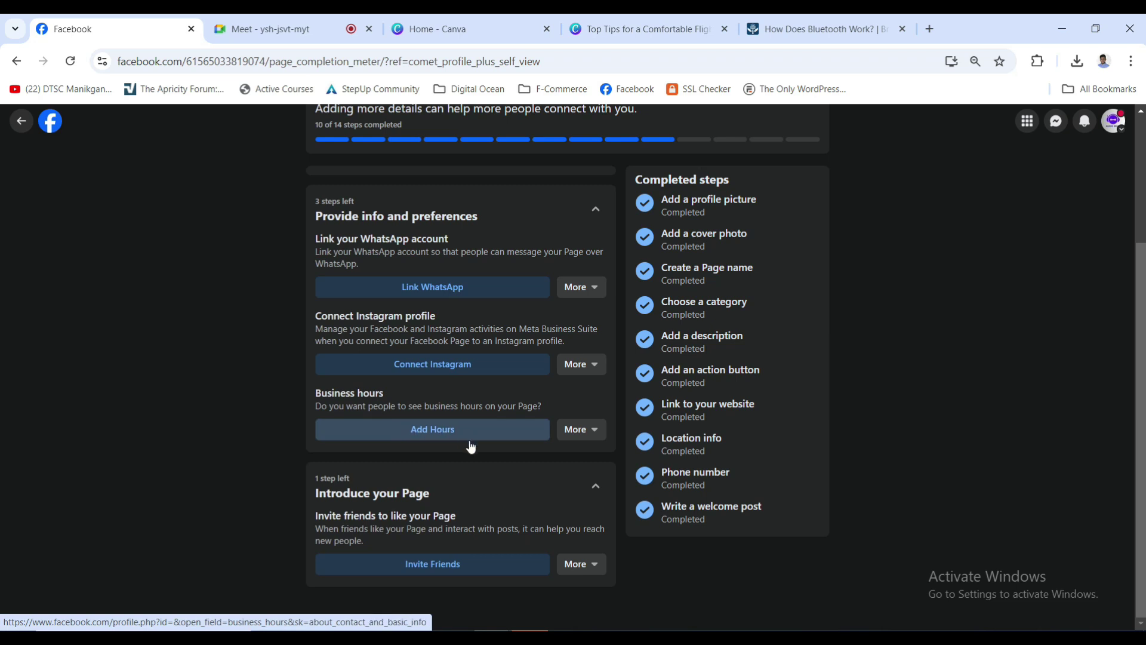
scroll(471, 447, "up", 3)
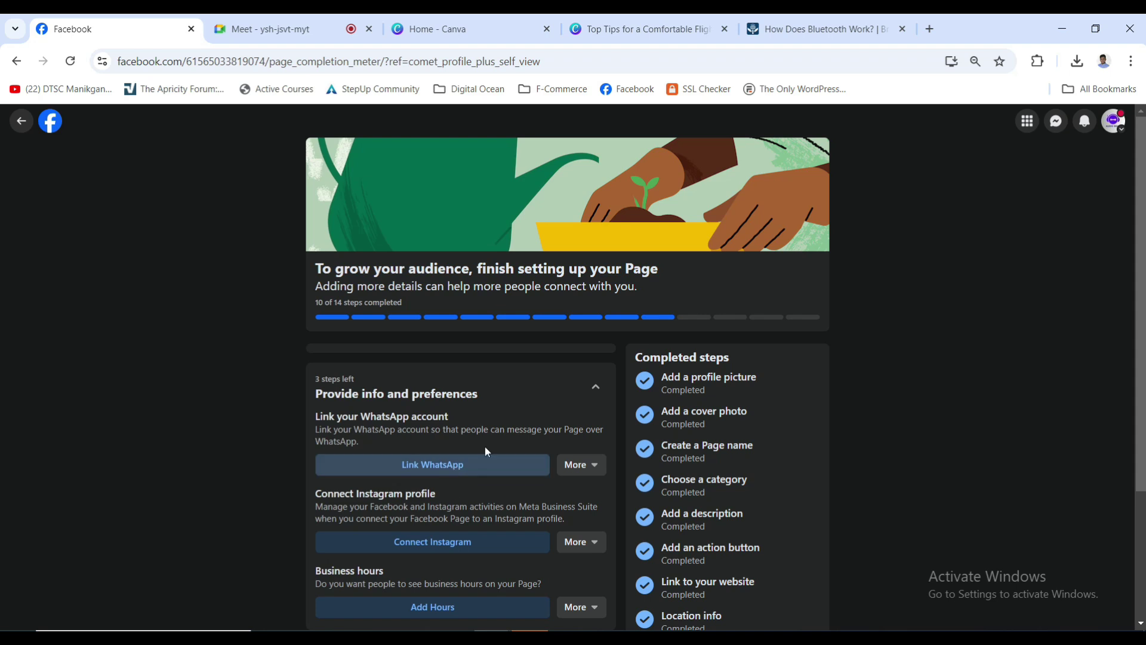
scroll(485, 449, "down", 3)
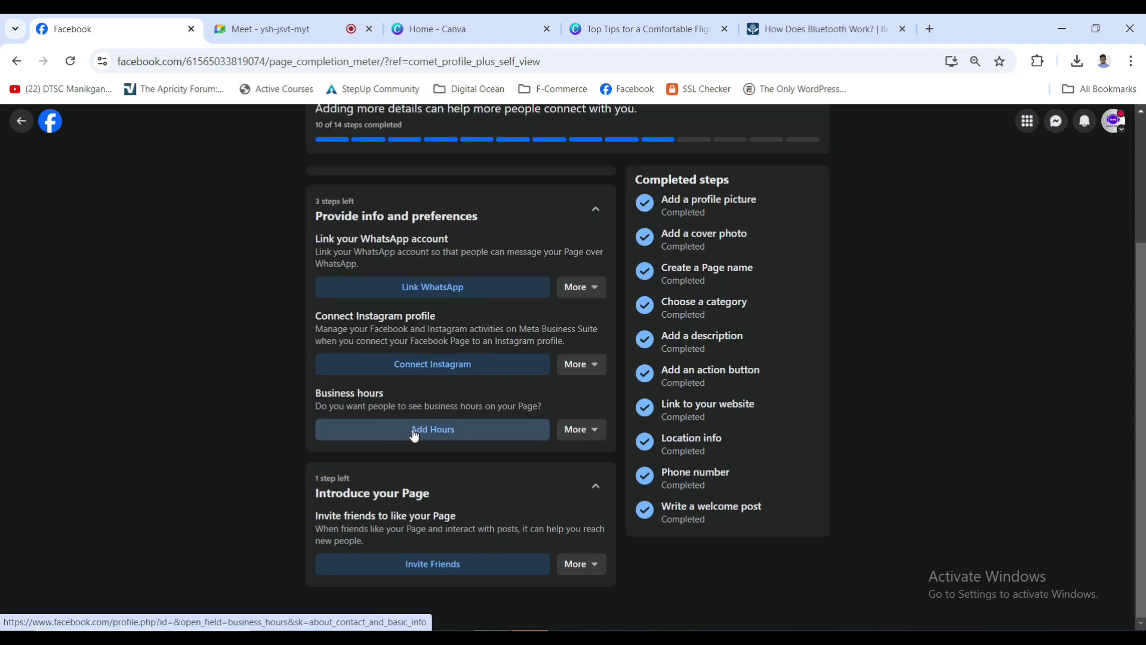
scroll(414, 434, "up", 3)
- Return to the Audio Wave Page and look through the published Bluetooth infographic post
left_click(17, 123)
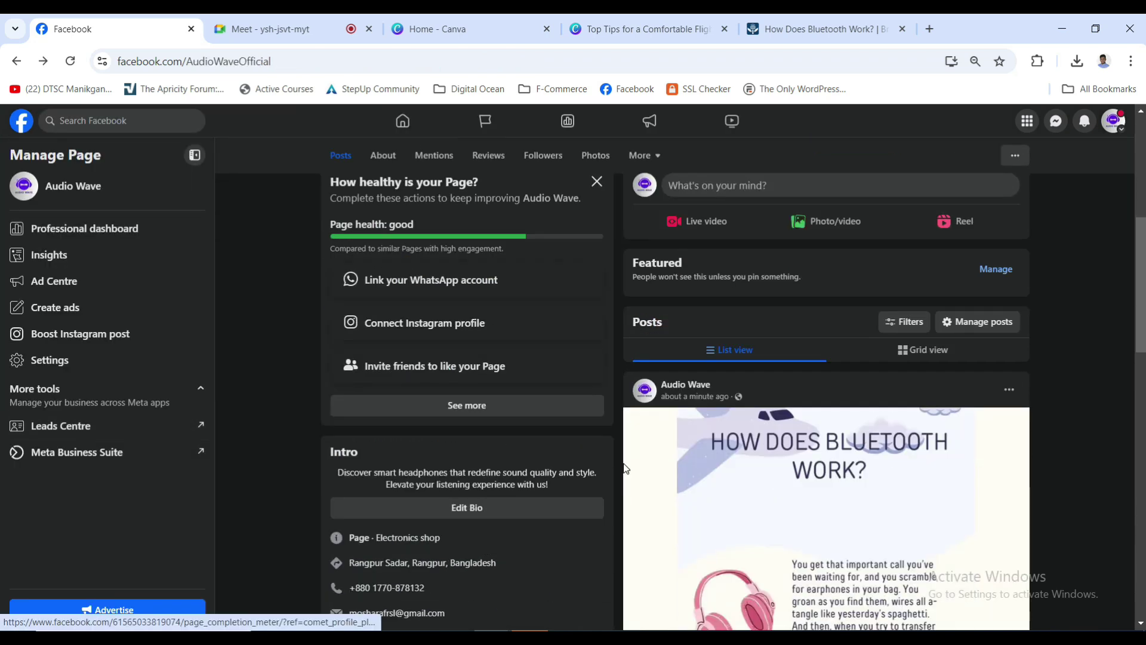
scroll(626, 468, "down", 6)
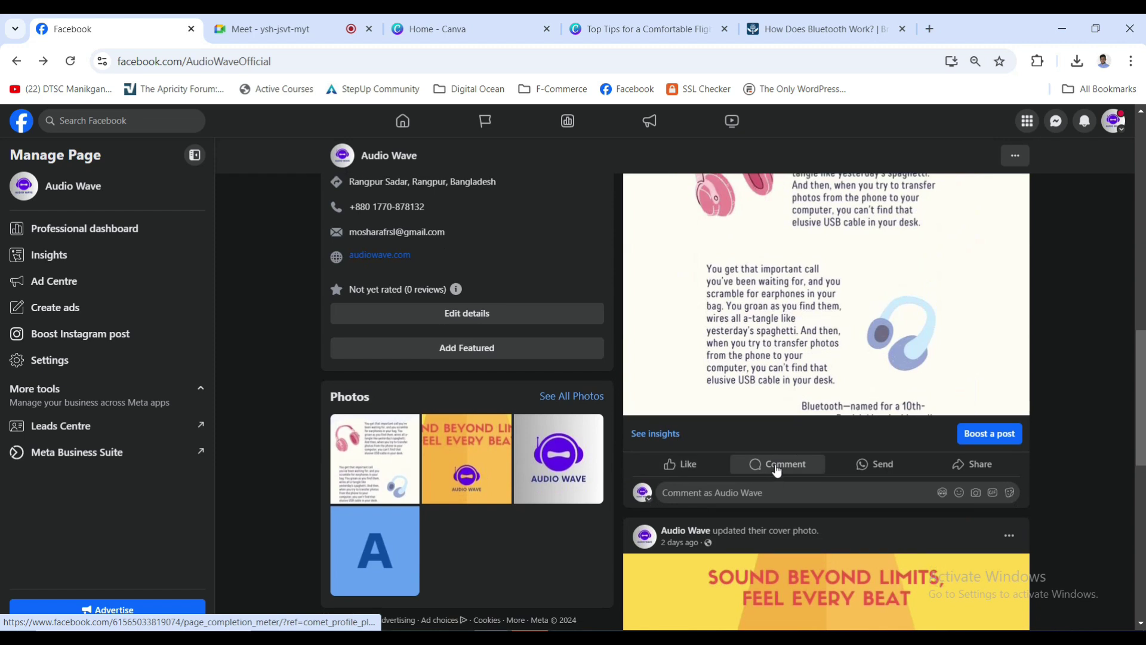
scroll(776, 470, "up", 9)
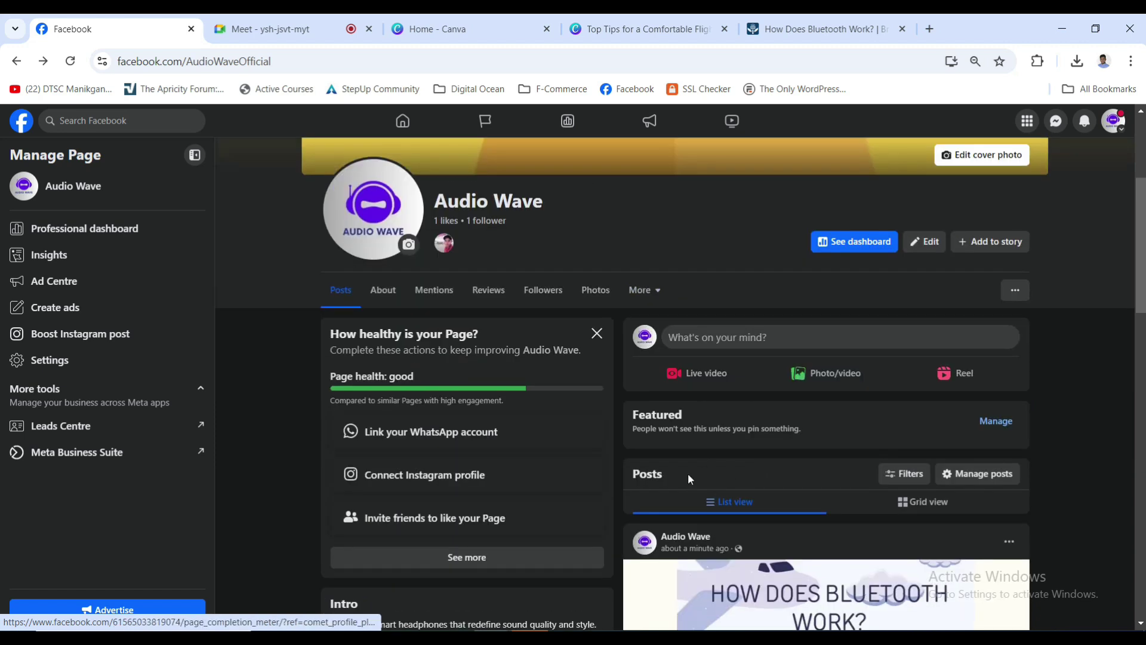